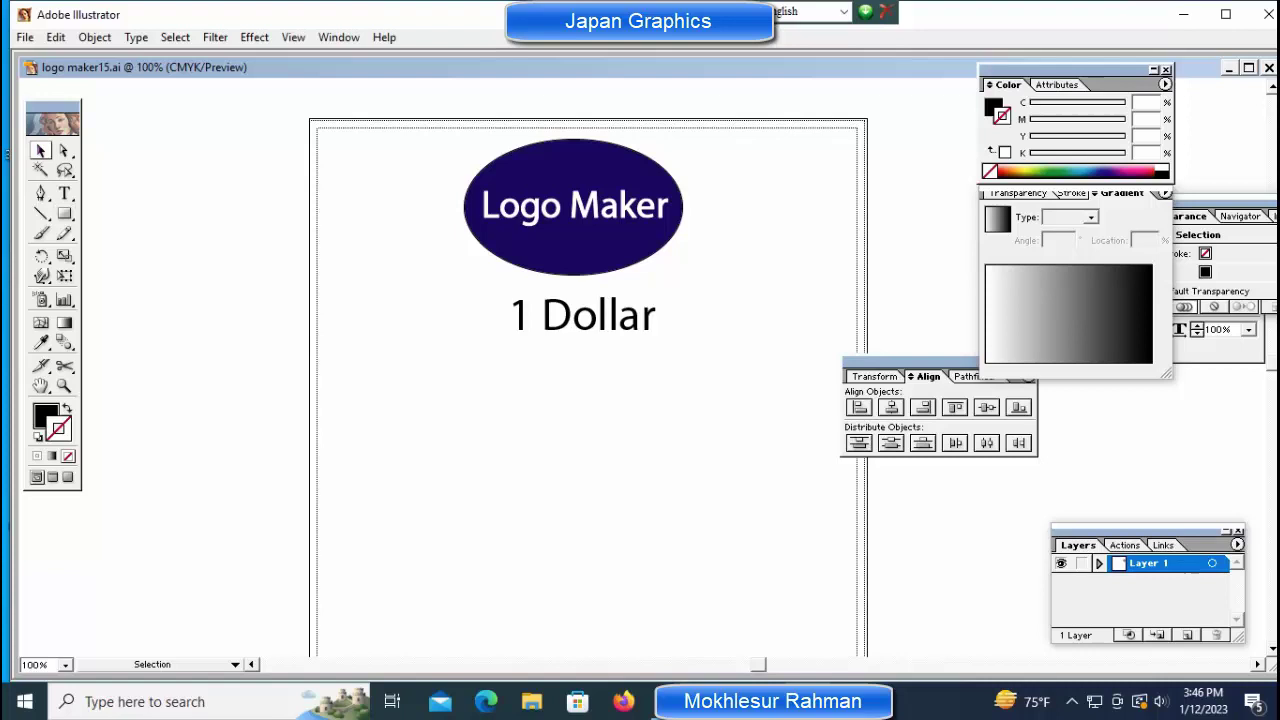
Make a trial 4.5-inch-wide rectangle, move it under 1 Dollar, then delete it.
left_click(25, 37)
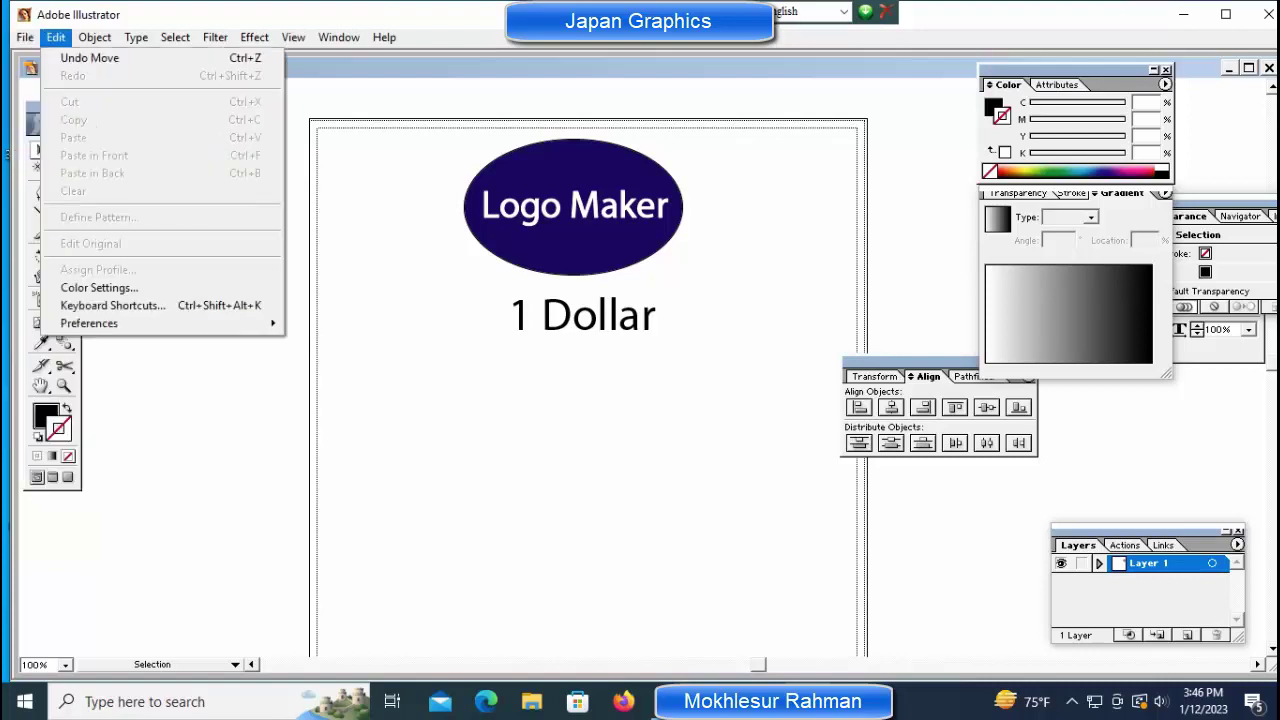
key("Escape")
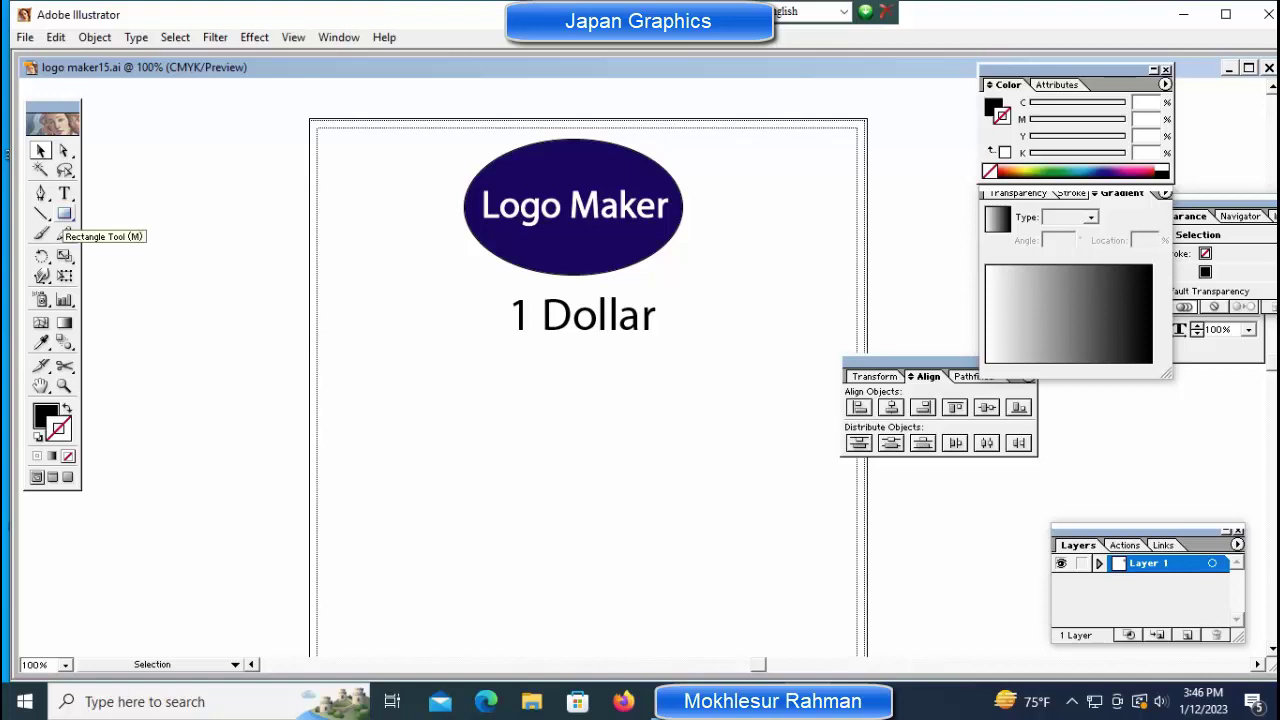
left_click(64, 214)
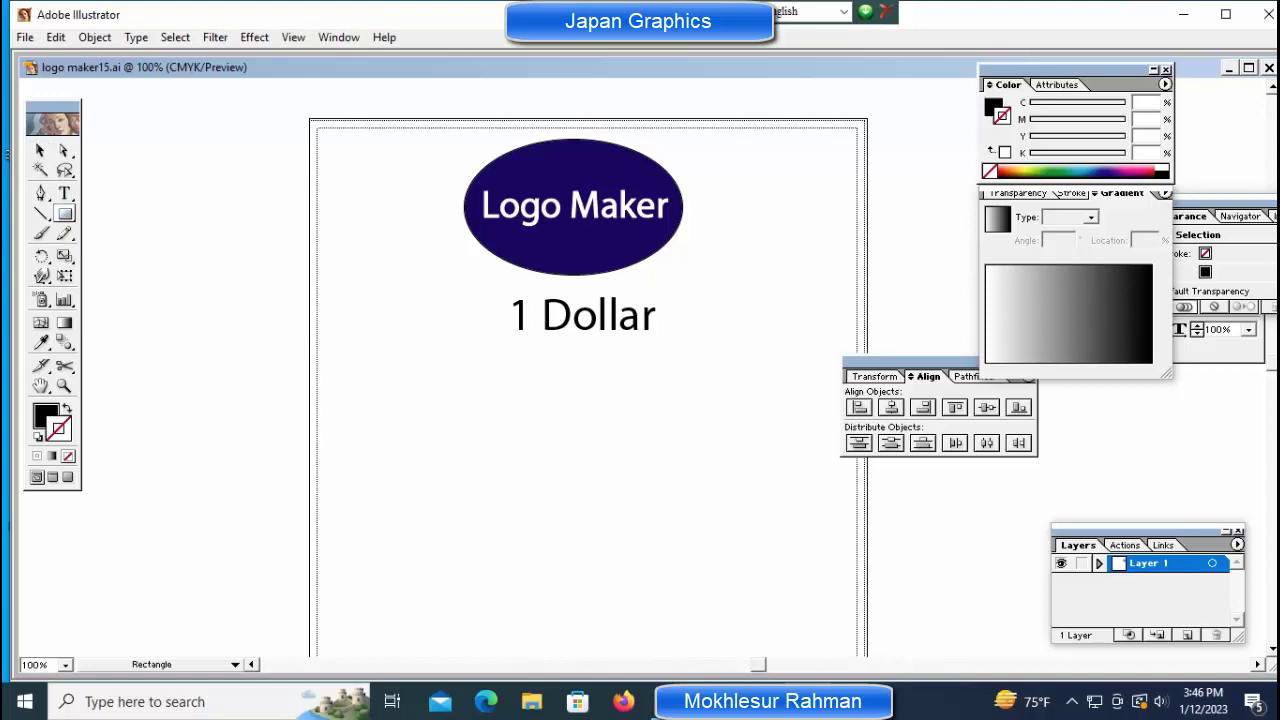
left_click(479, 416)
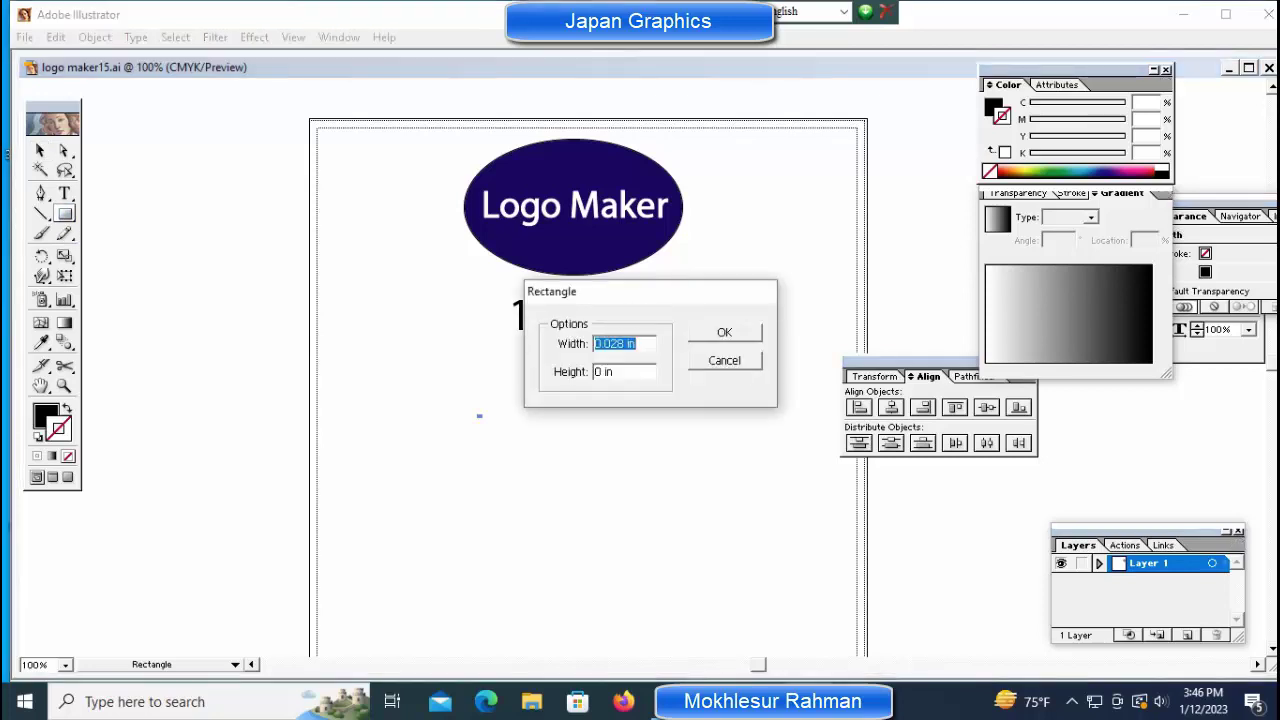
type("4.")
type("5")
key("Tab")
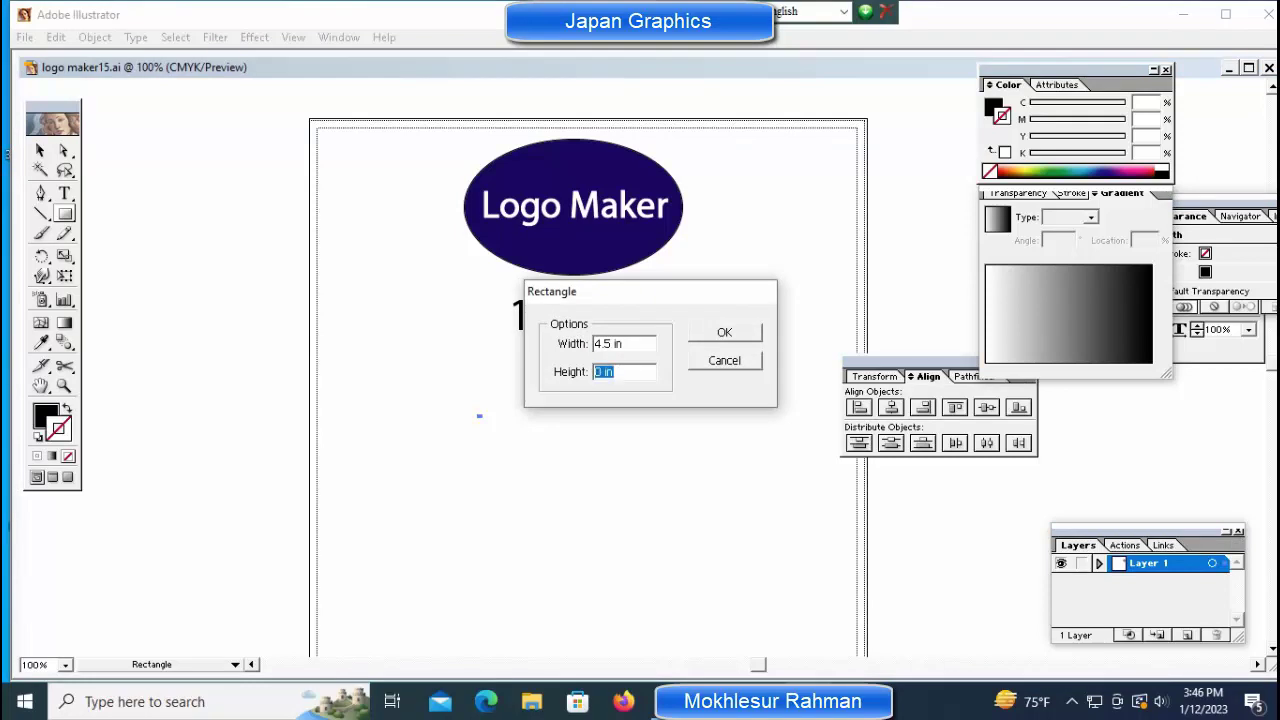
type("2.5")
key("Return")
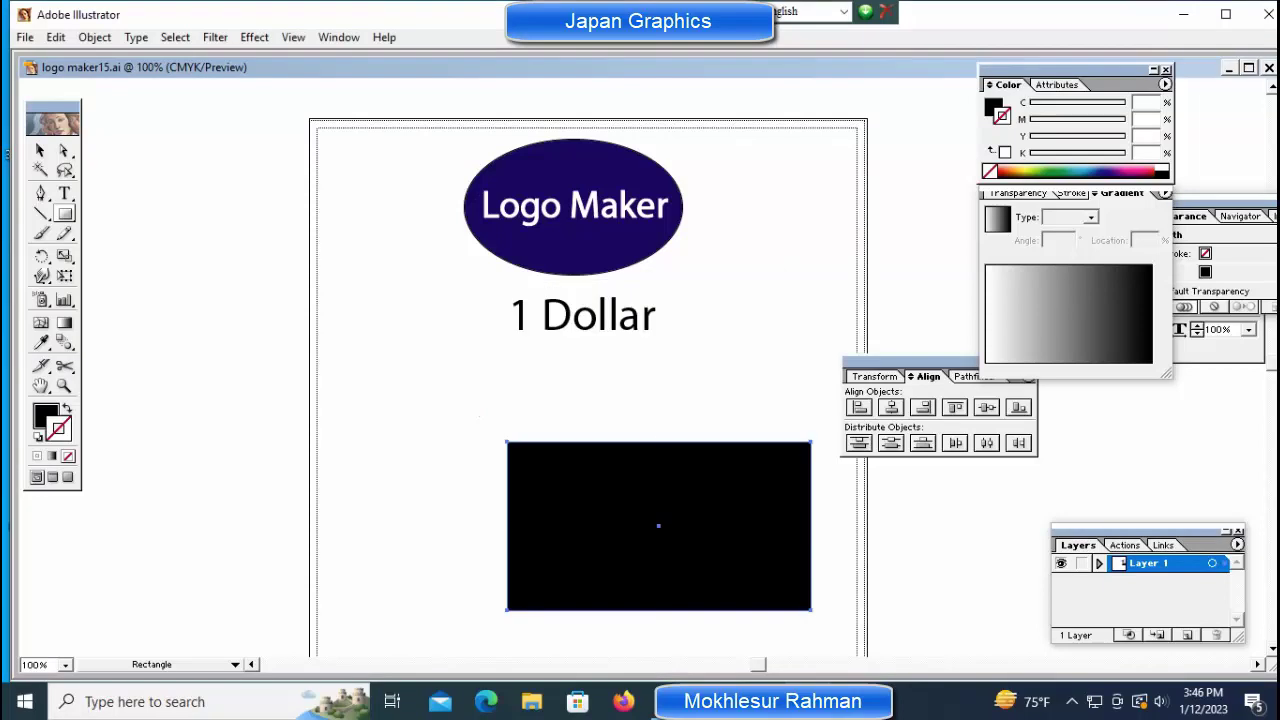
mouse_move(658, 525)
left_mouse_down()
mouse_move(507, 446)
mouse_move(548, 440)
left_mouse_up()
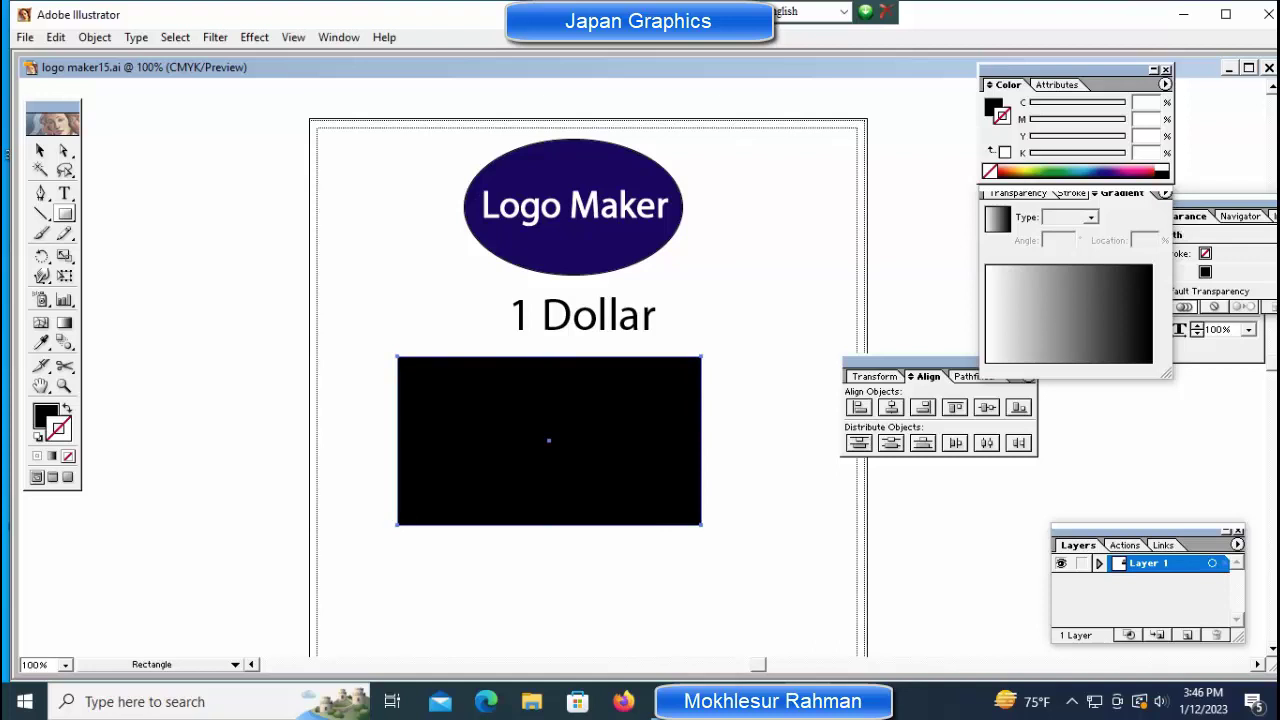
key("Delete")
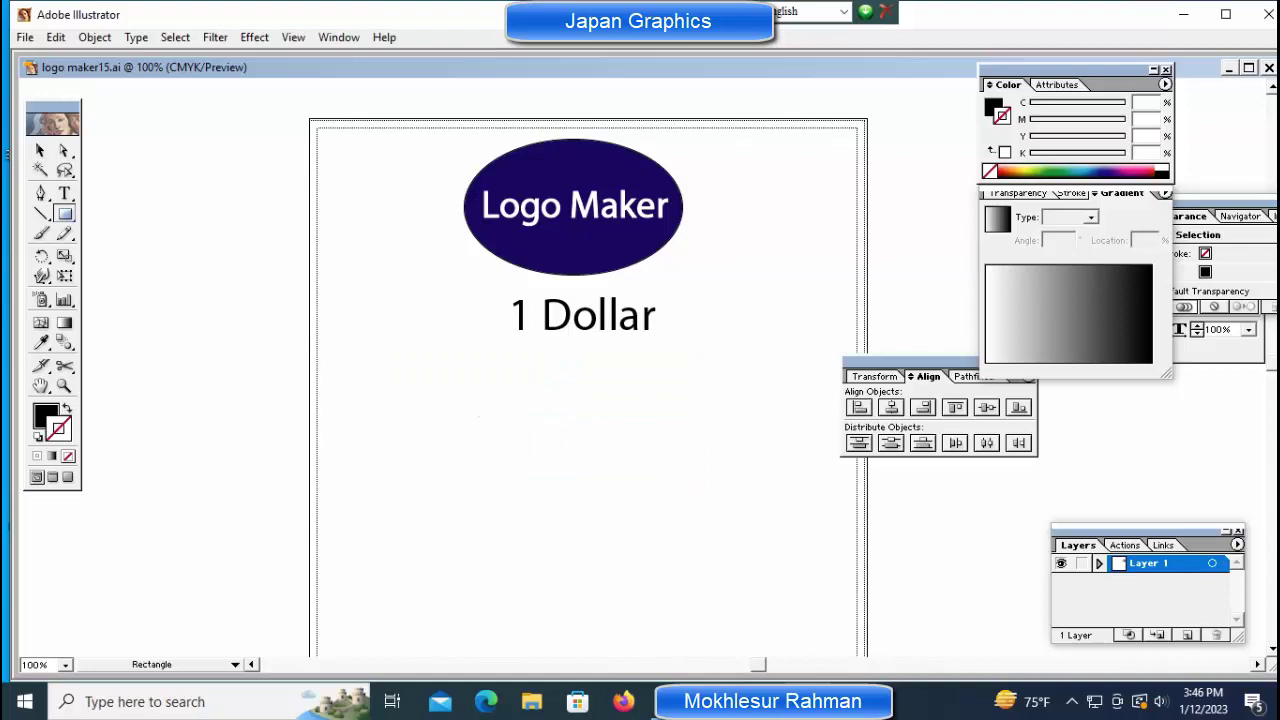
Create a 5 × 2.5 inch rectangle beneath 1 Dollar and zoom in on it.
left_click(479, 416)
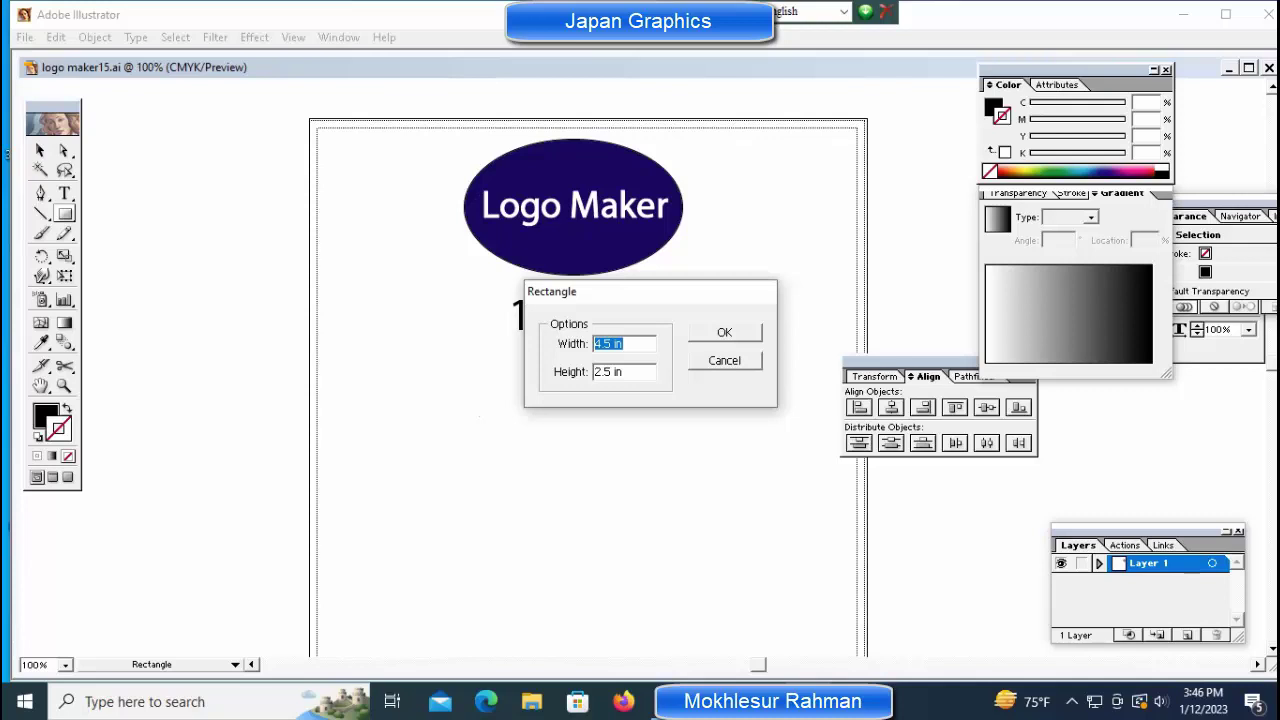
type("5")
key("Tab")
key("Return")
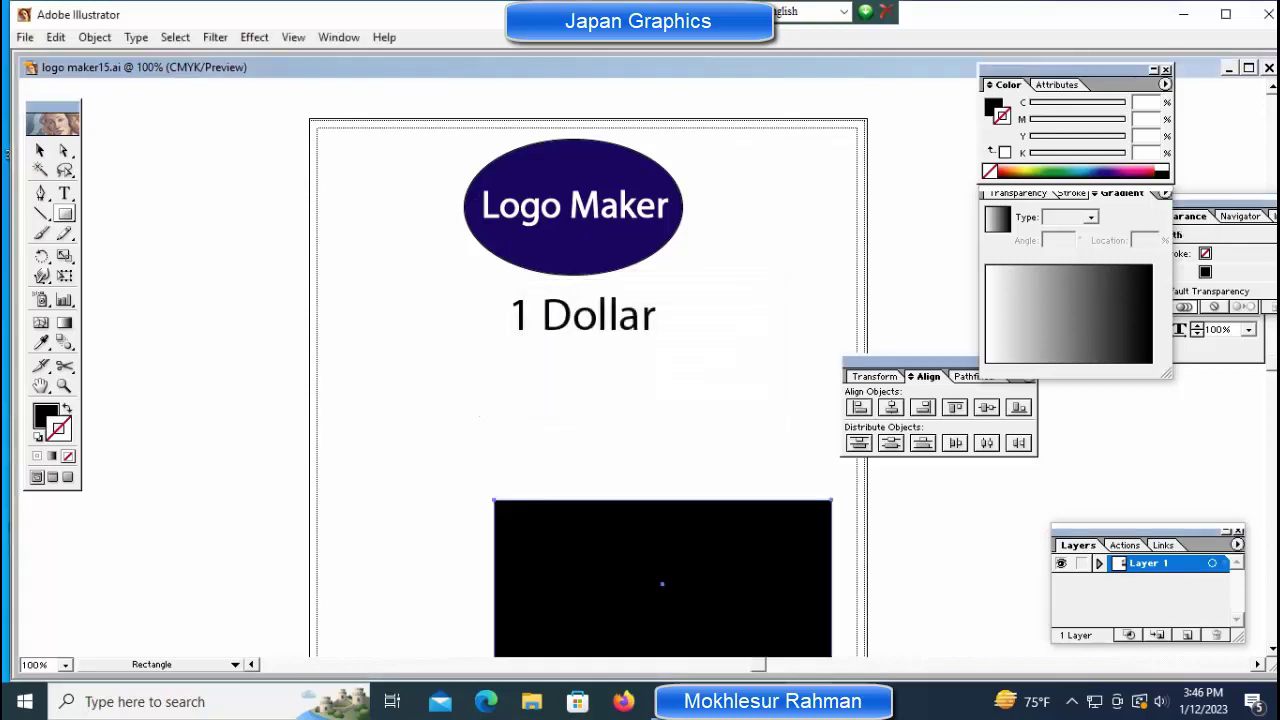
mouse_move(663, 578)
left_mouse_down()
mouse_move(536, 451)
mouse_move(596, 450)
left_mouse_up()
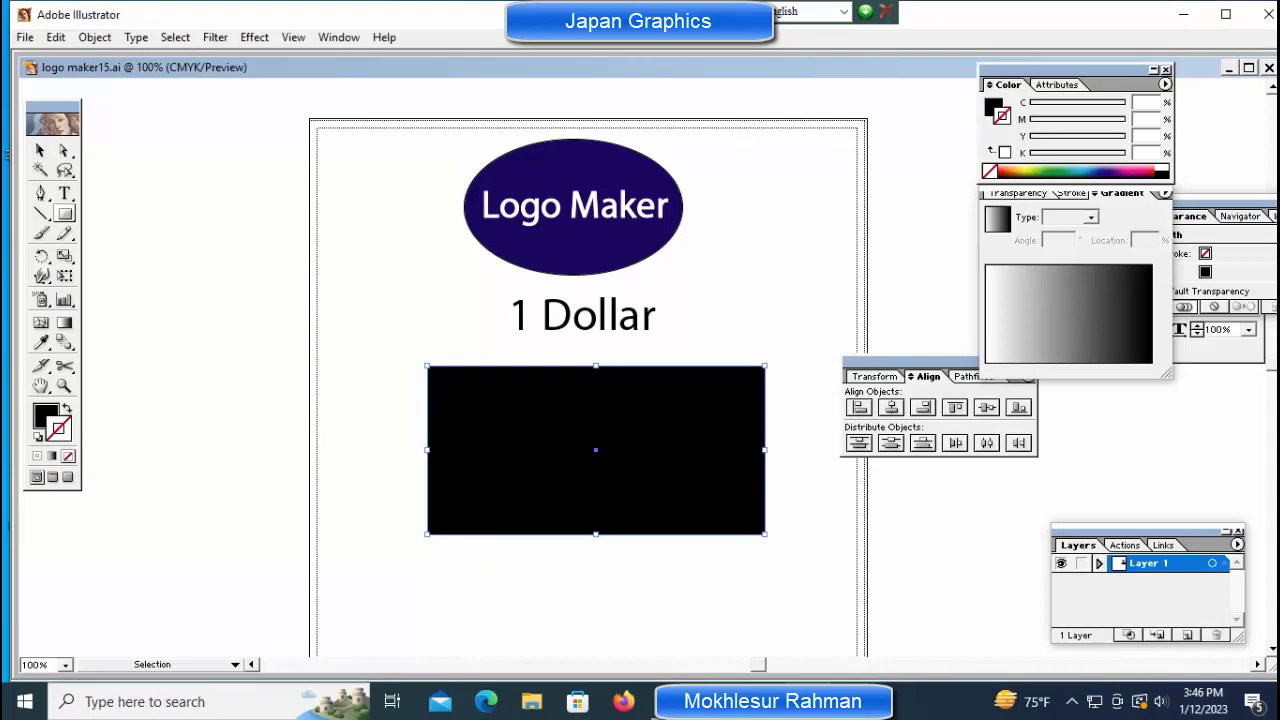
key("ctrl+shift+a")
left_click(596, 450)
key("z")
left_click(596, 450)
key("m")
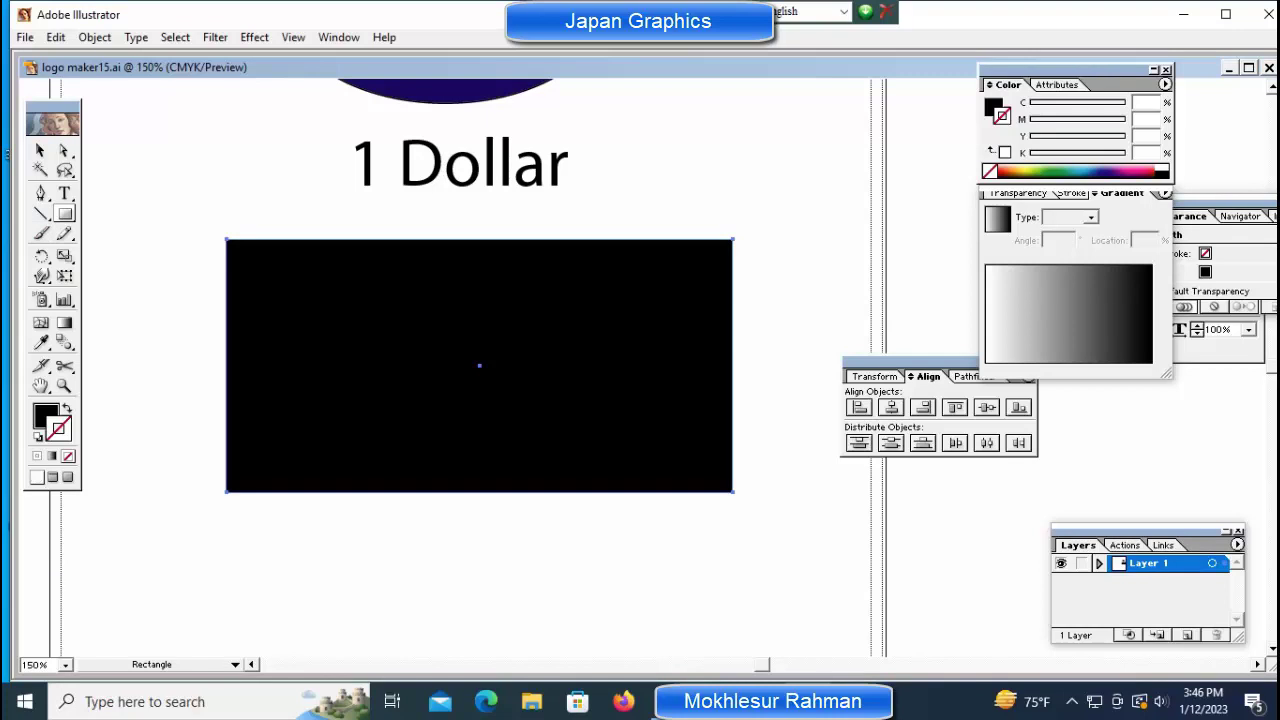
Set the rectangle's CMYK fill to C 10, M 25, Y 10, K 10.
key("comma")
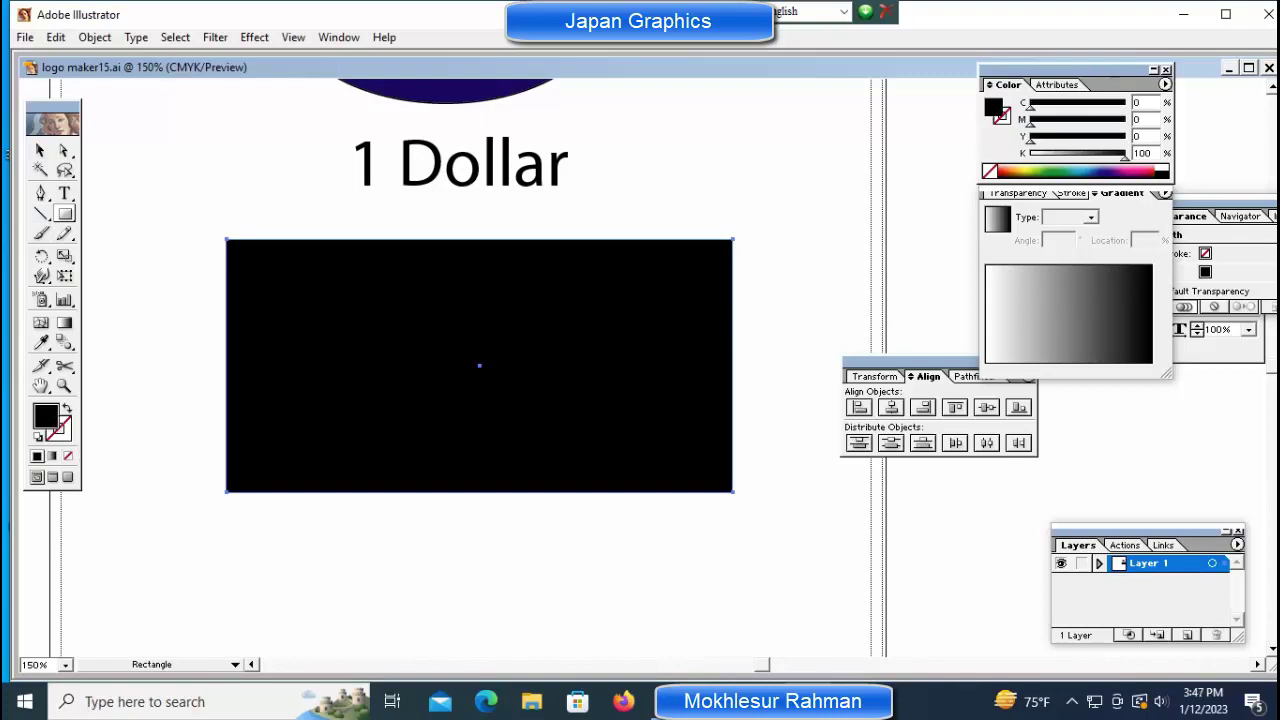
left_click(1140, 119)
type("10")
key("Tab")
key("Tab")
key("Return")
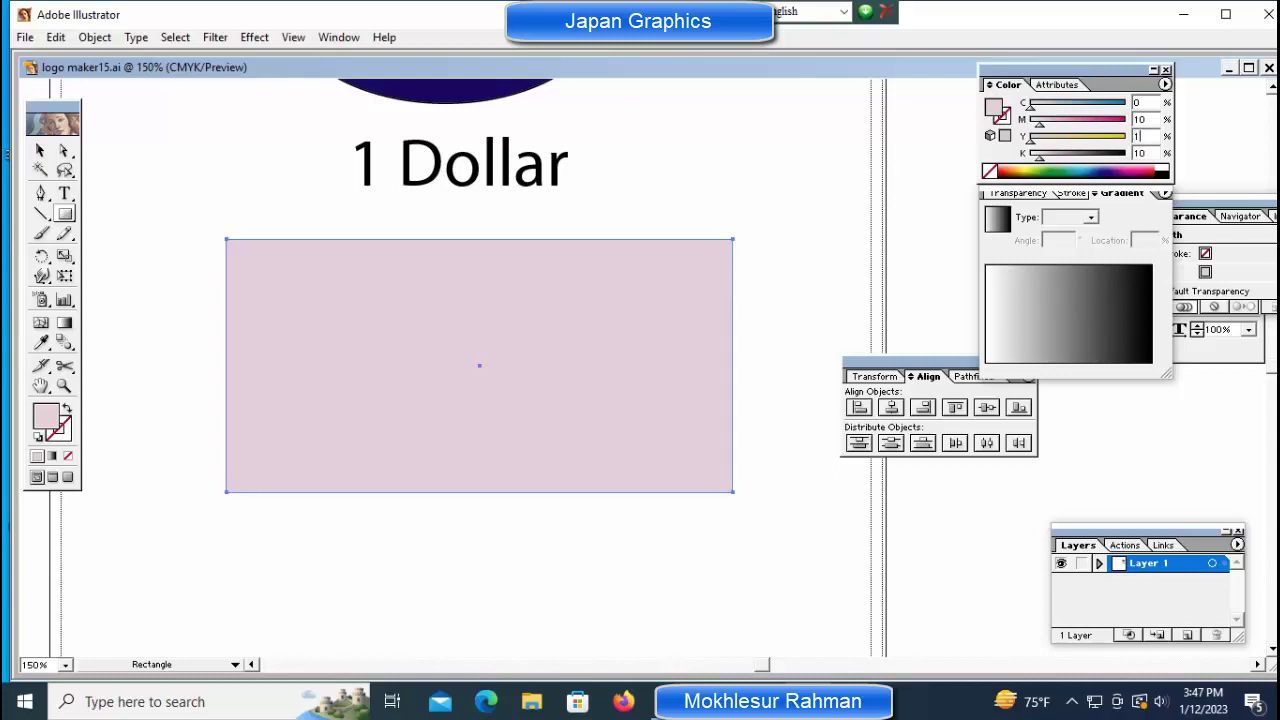
type("0")
key("Return")
type("10")
key("Return")
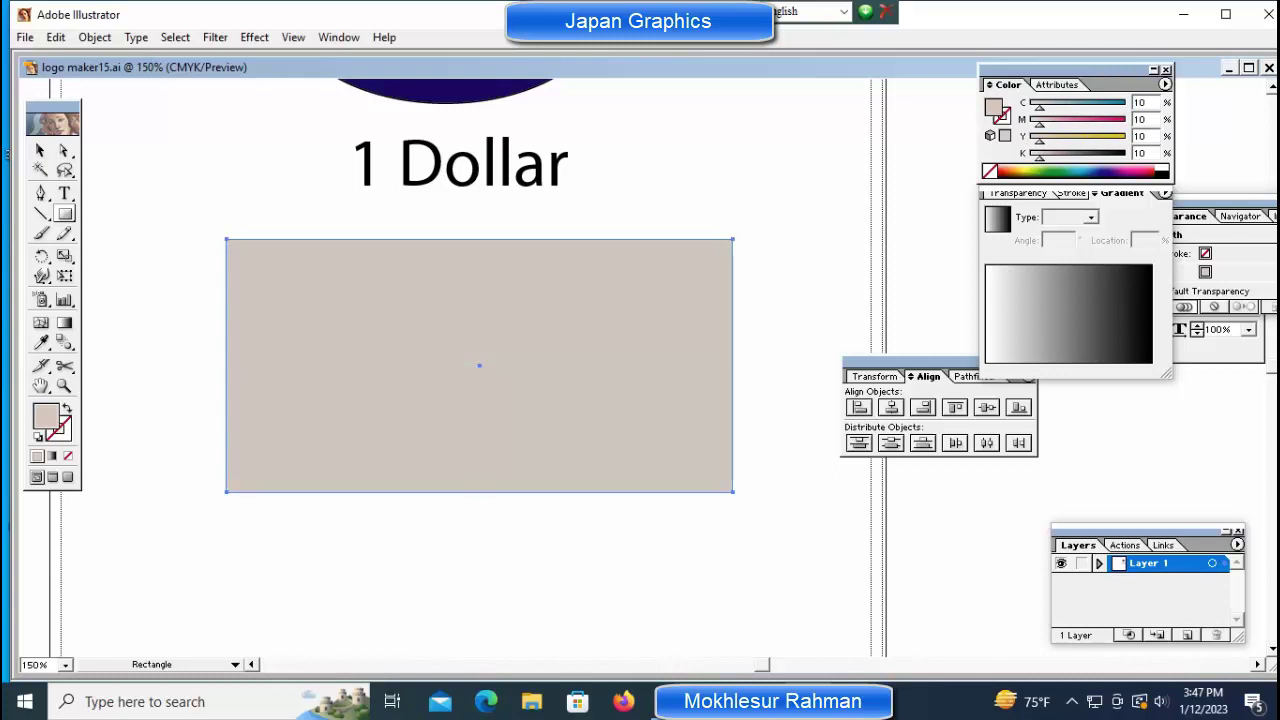
key("Tab")
type("25")
key("Return")
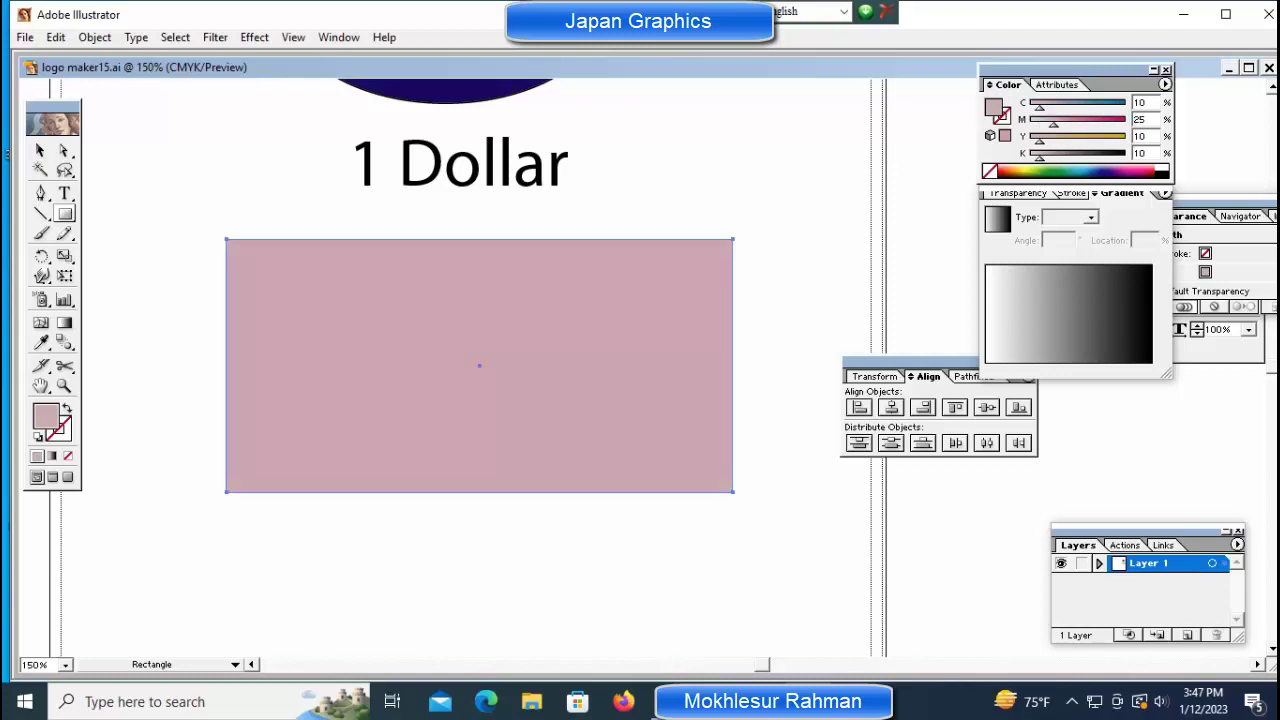
left_click(338, 37)
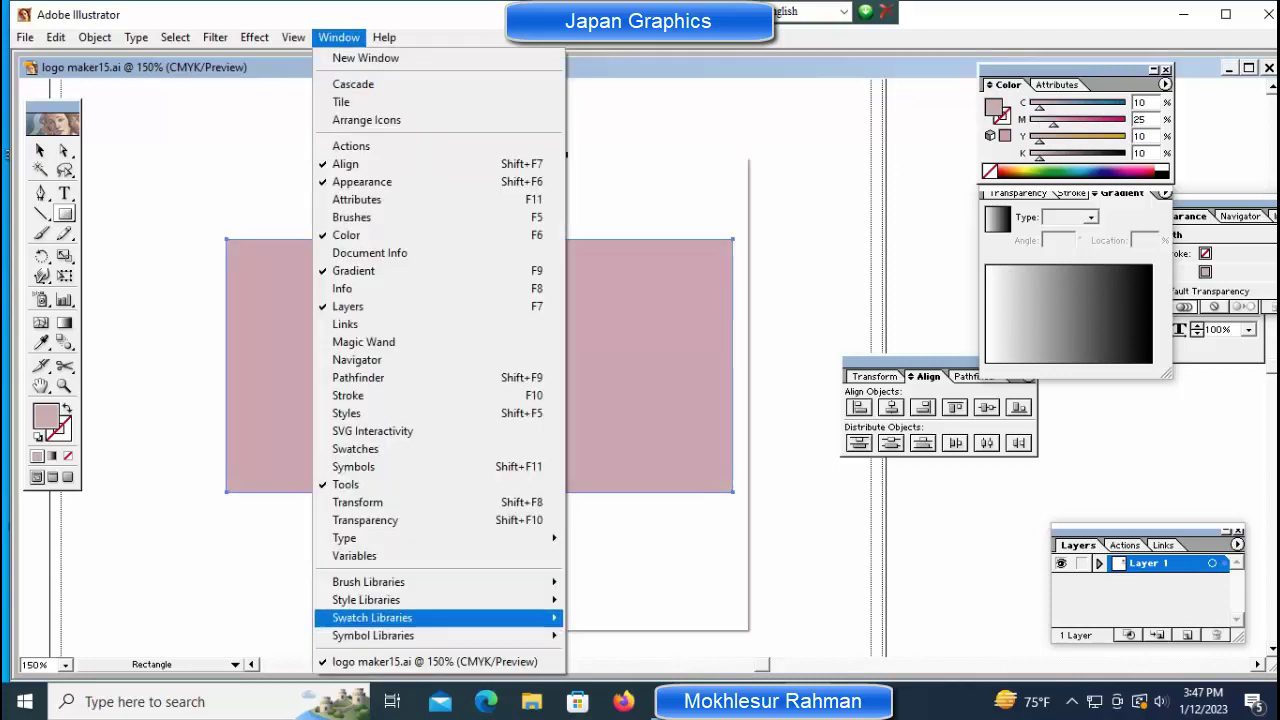
Fill the rectangle with the DIC 513p swatch from the Diccolor library, then close the library.
left_click(602, 199)
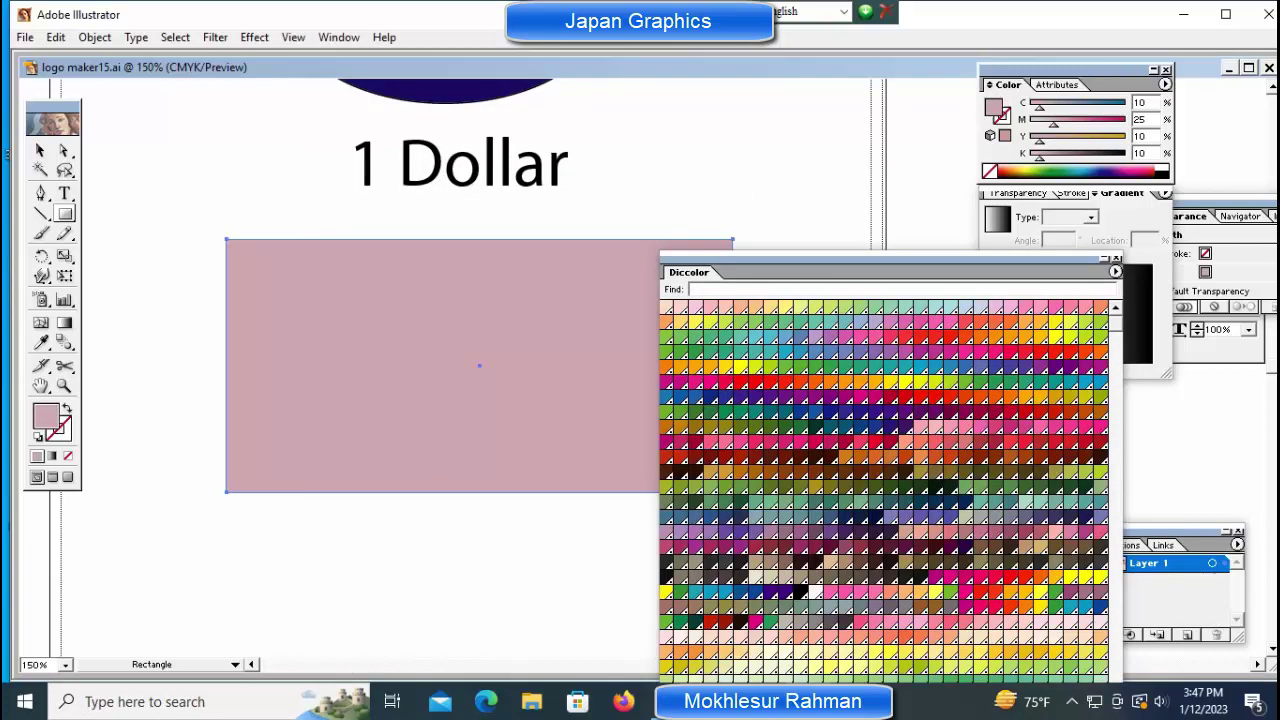
left_click_drag(700, 272, 766, 126)
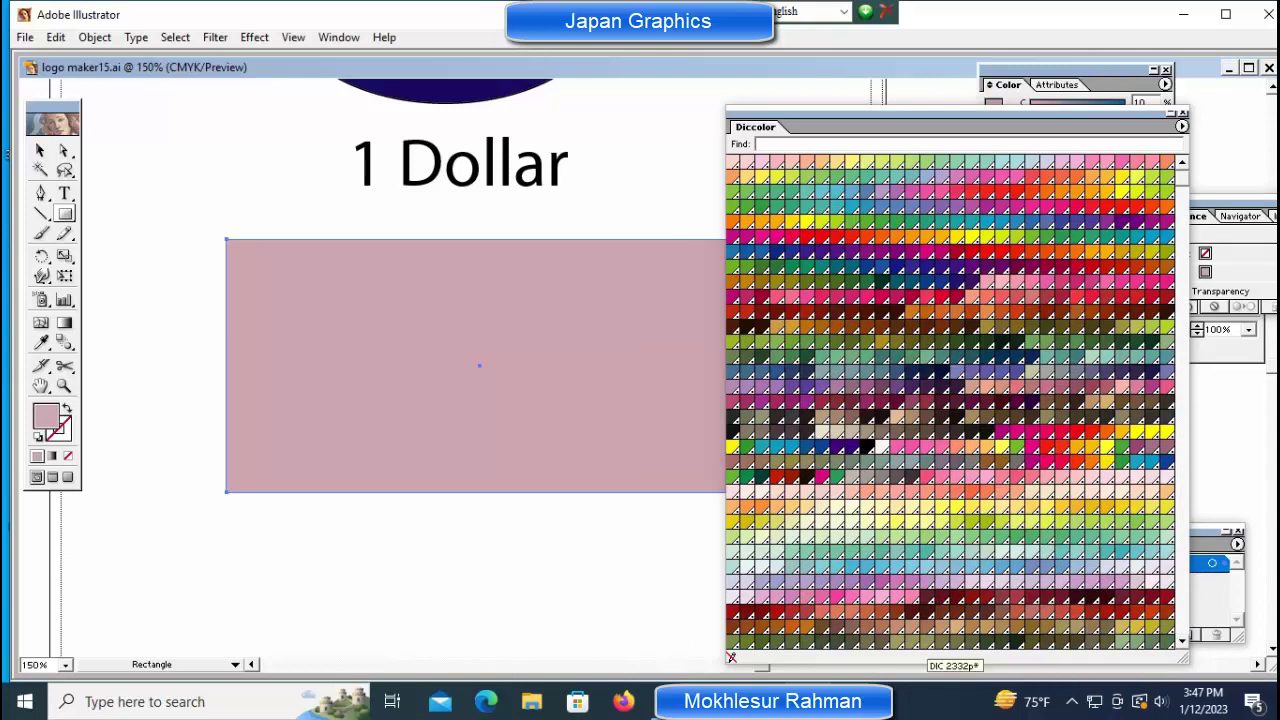
left_click(912, 642)
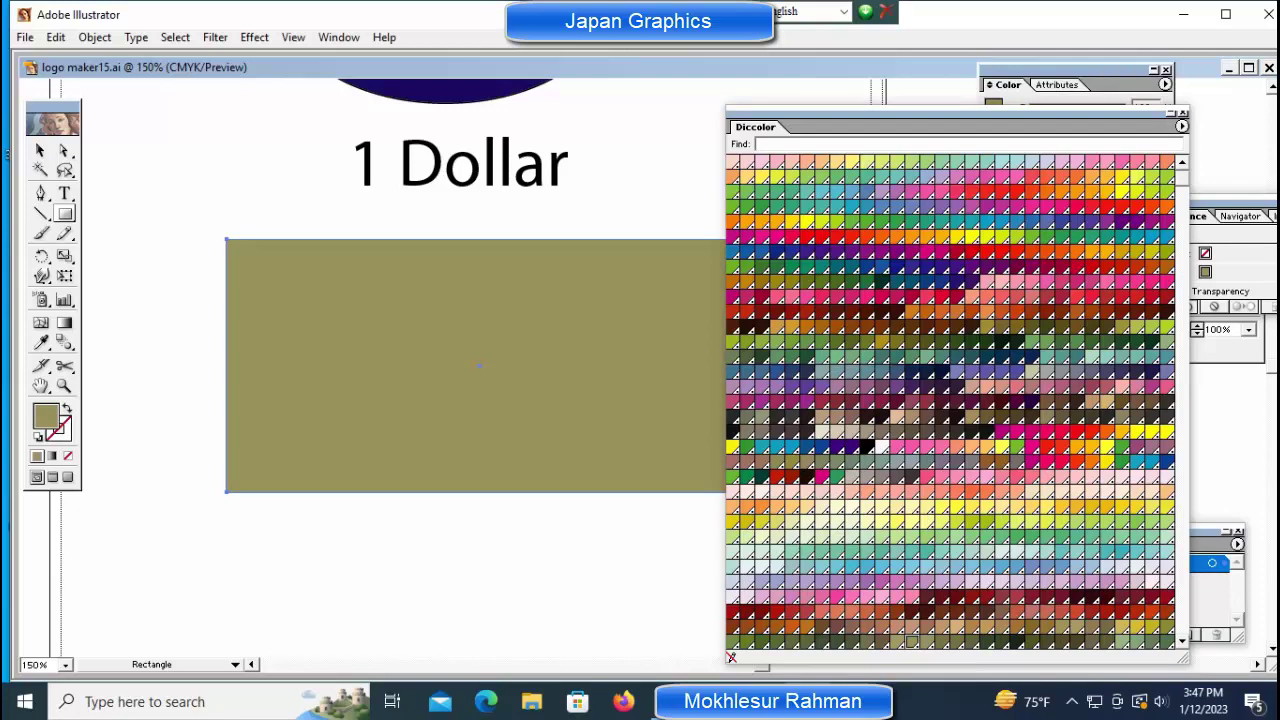
left_click(742, 420)
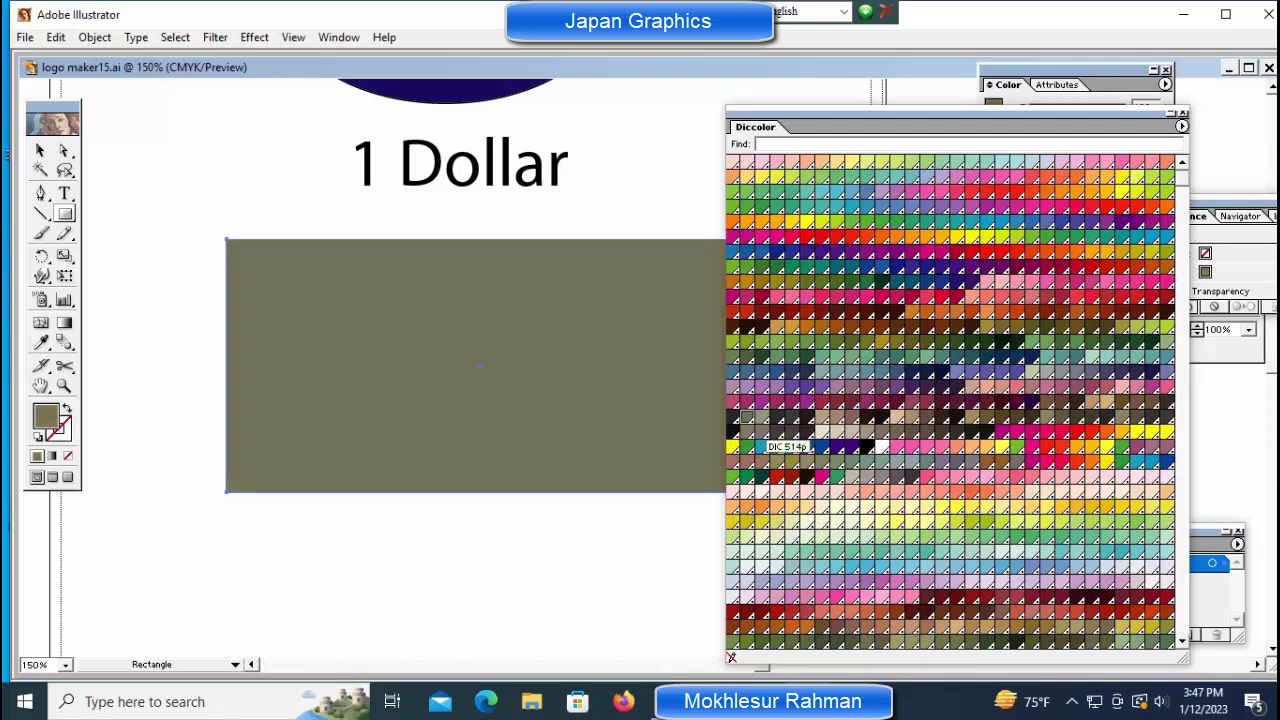
left_click(759, 417)
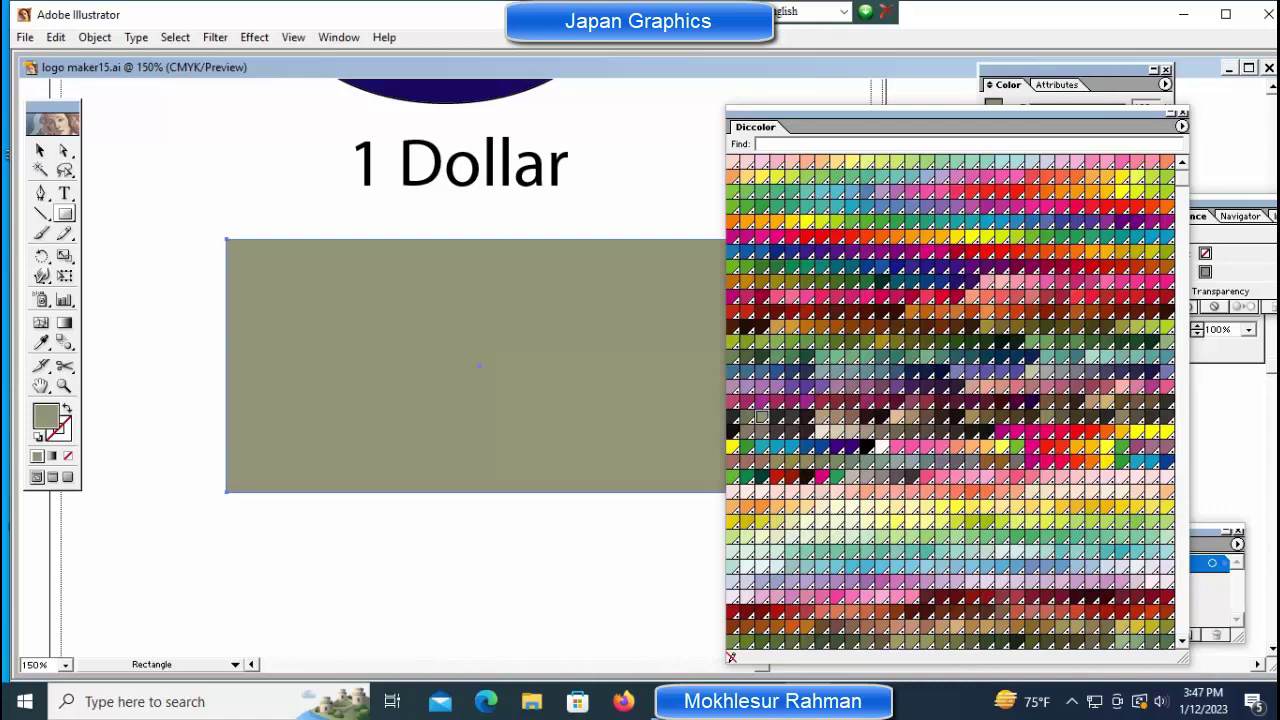
key("ctrl+shift+a")
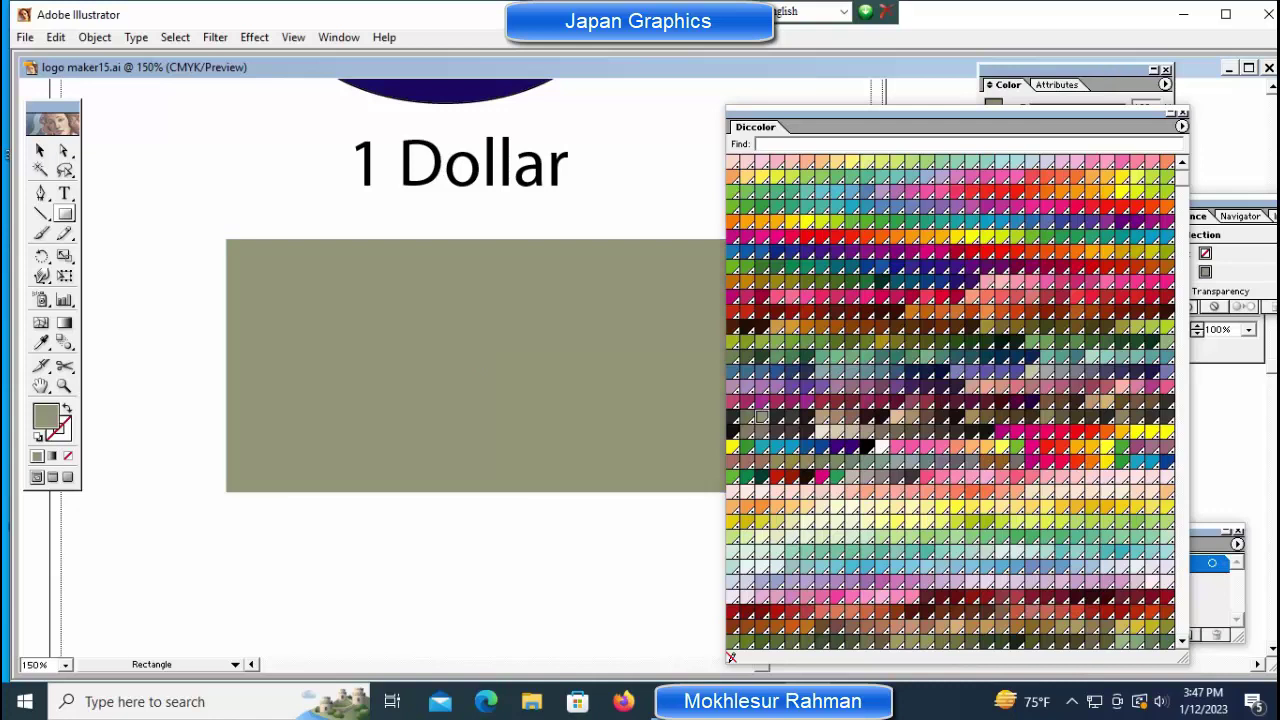
left_click(1182, 112)
left_click(480, 365, "ctrl")
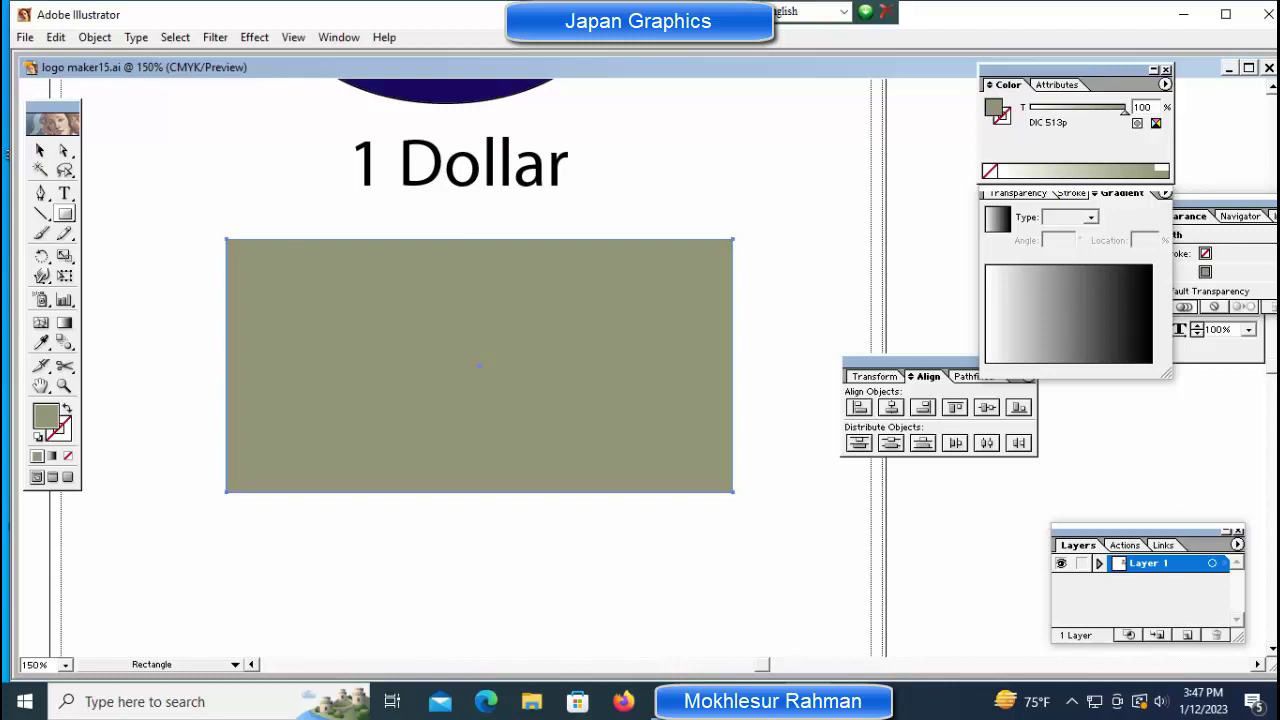
Set the rectangle's opacity to 50% in the Transparency panel.
key("shift+F10")
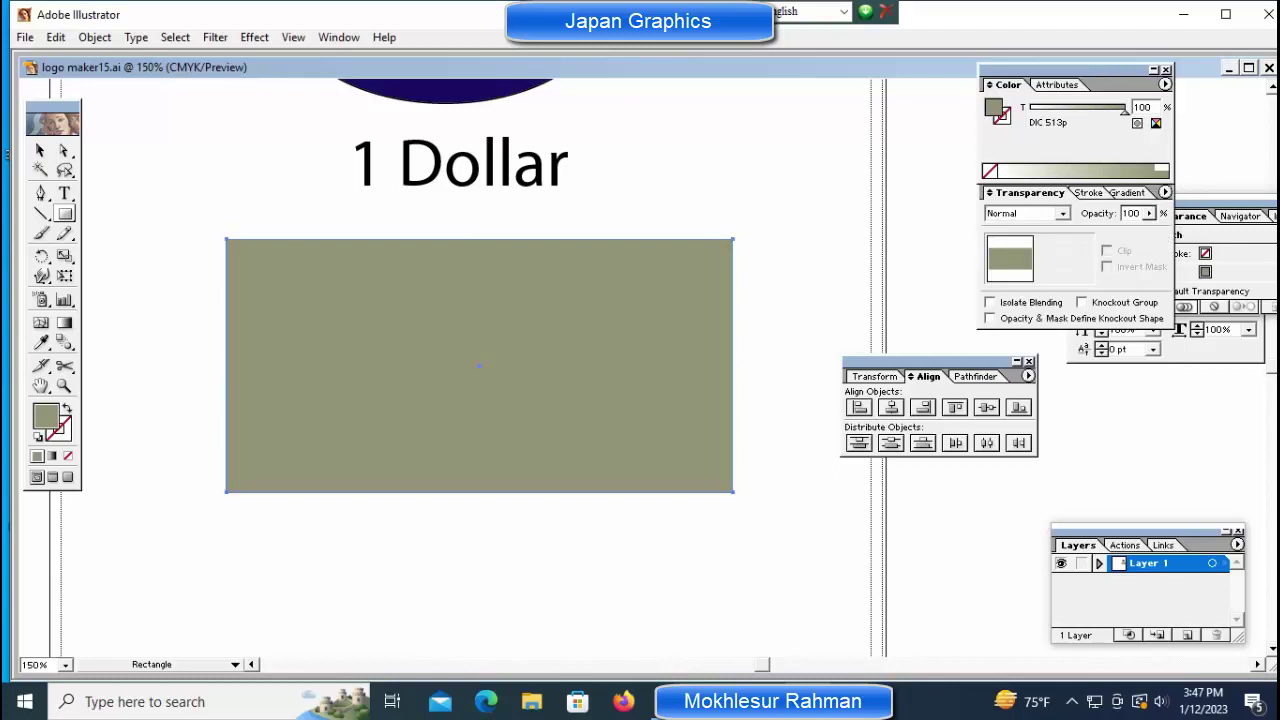
left_click(1130, 213)
type("50")
key("Return")
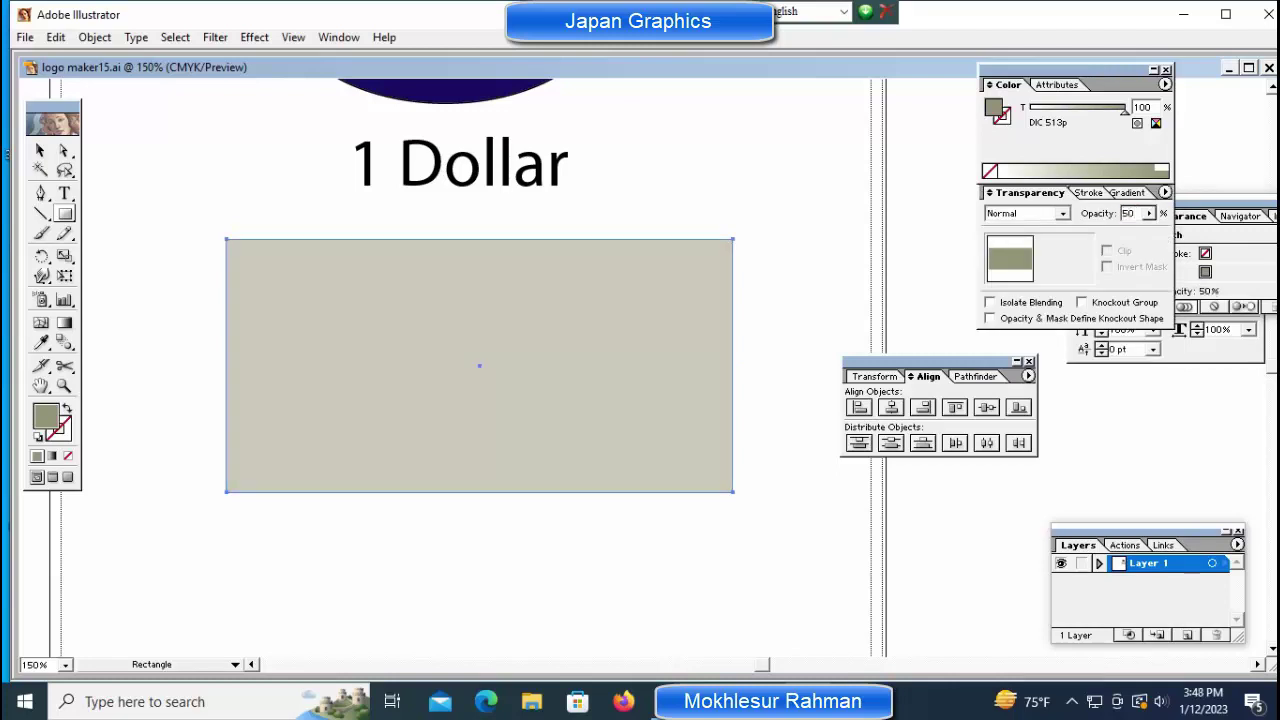
Lock the rectangle with Object > Lock > Selection and recentre the view.
key("ctrl")
left_click(95, 37)
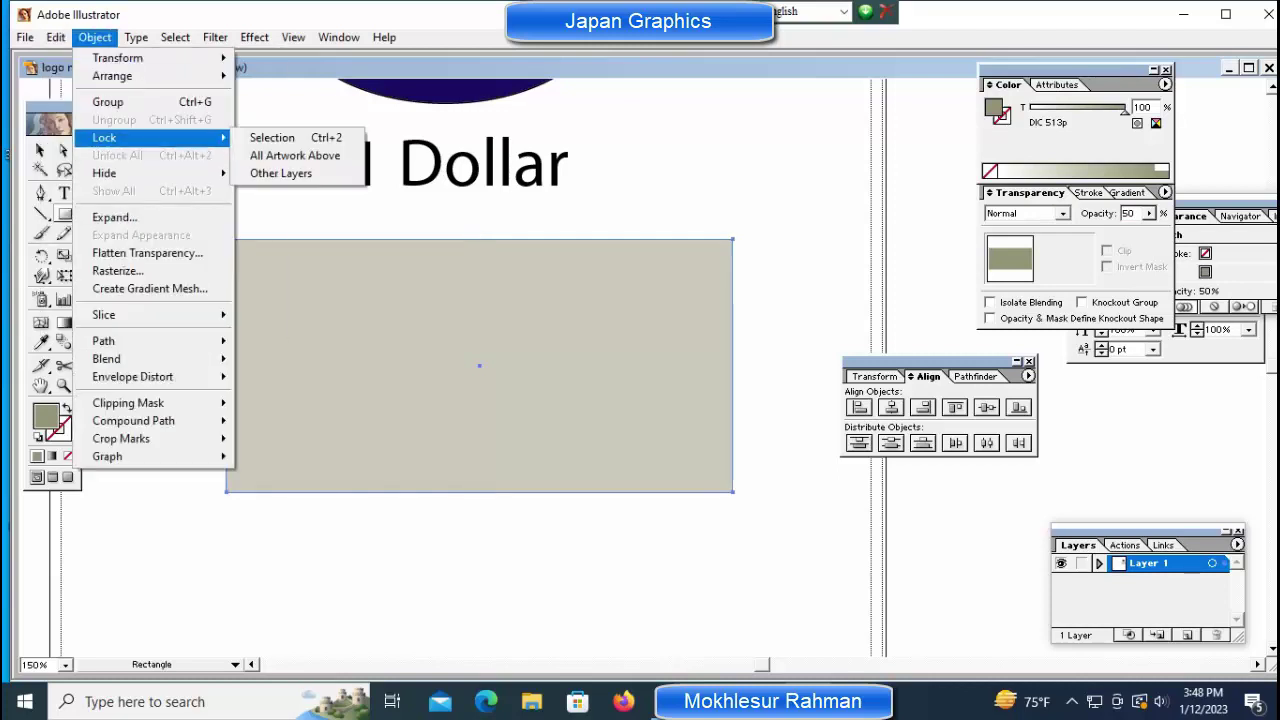
left_click(272, 137)
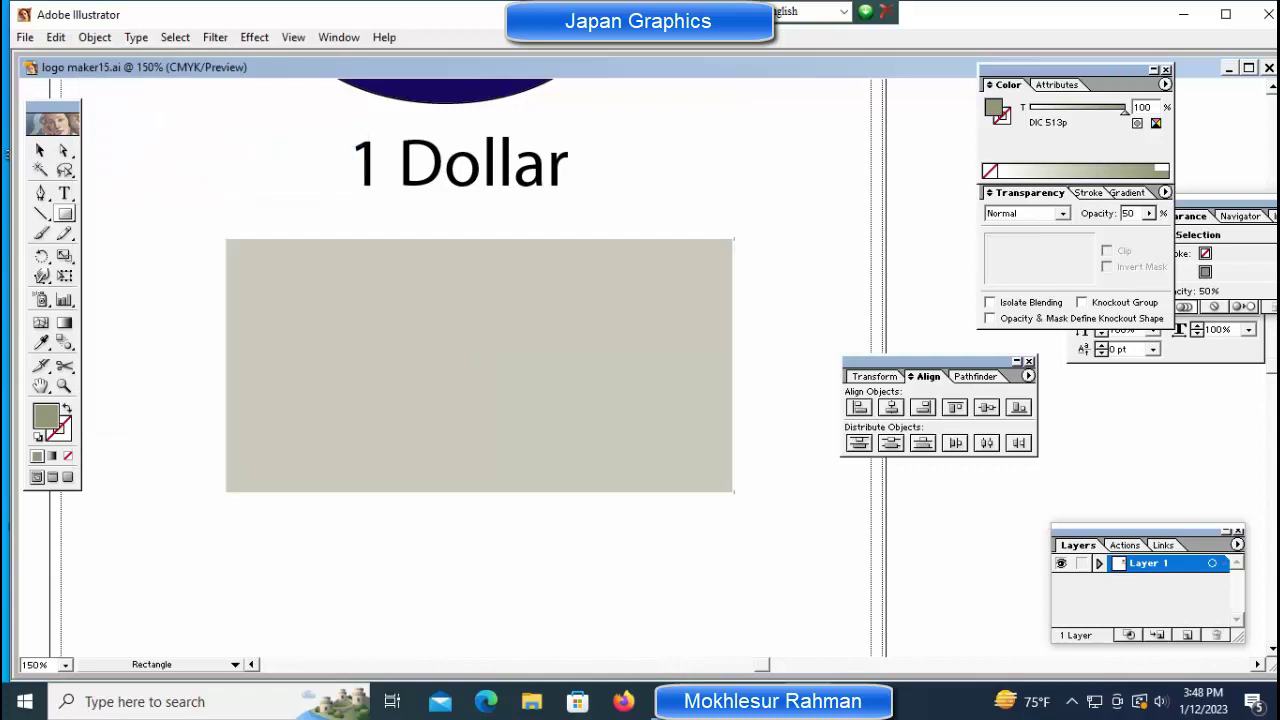
key("space")
mouse_move(480, 365)
left_mouse_down()
mouse_move(590, 386)
mouse_move(525, 386)
left_mouse_up()
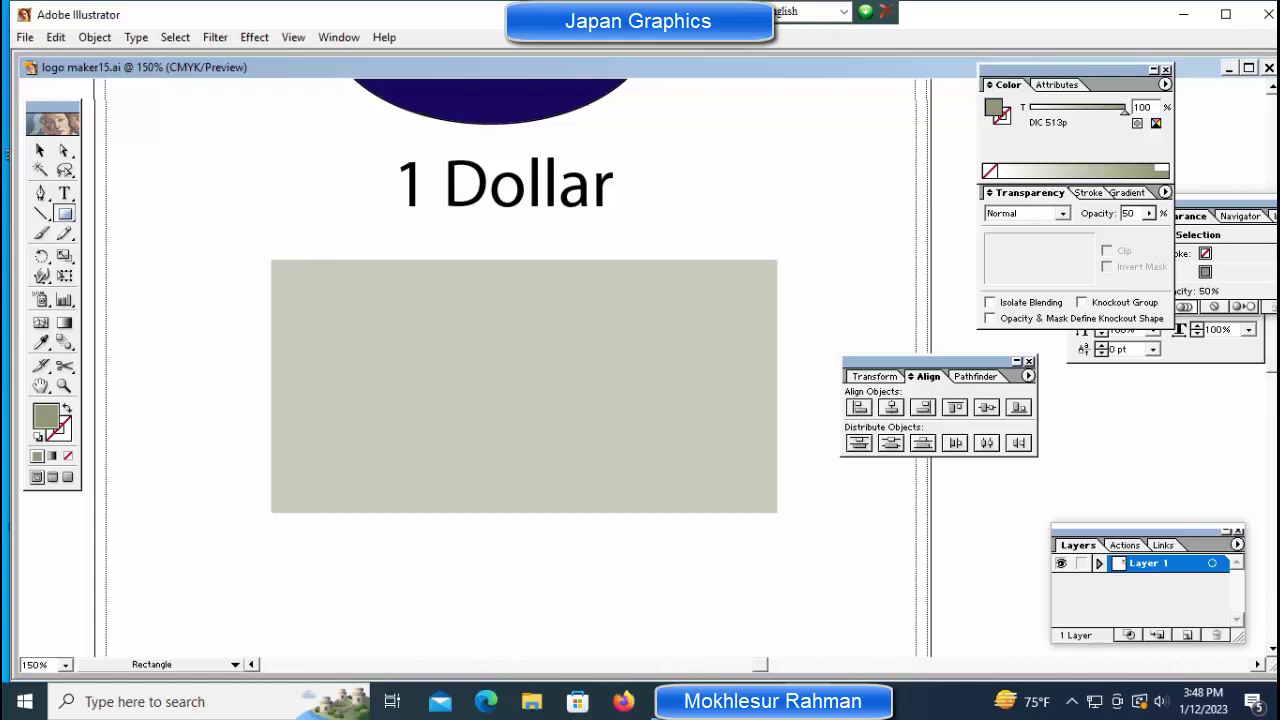
Draw a circle, shrink it, and place it in the rectangle's top-left corner.
left_click_drag(65, 214, 130, 217)
left_click_drag(288, 281, 351, 345)
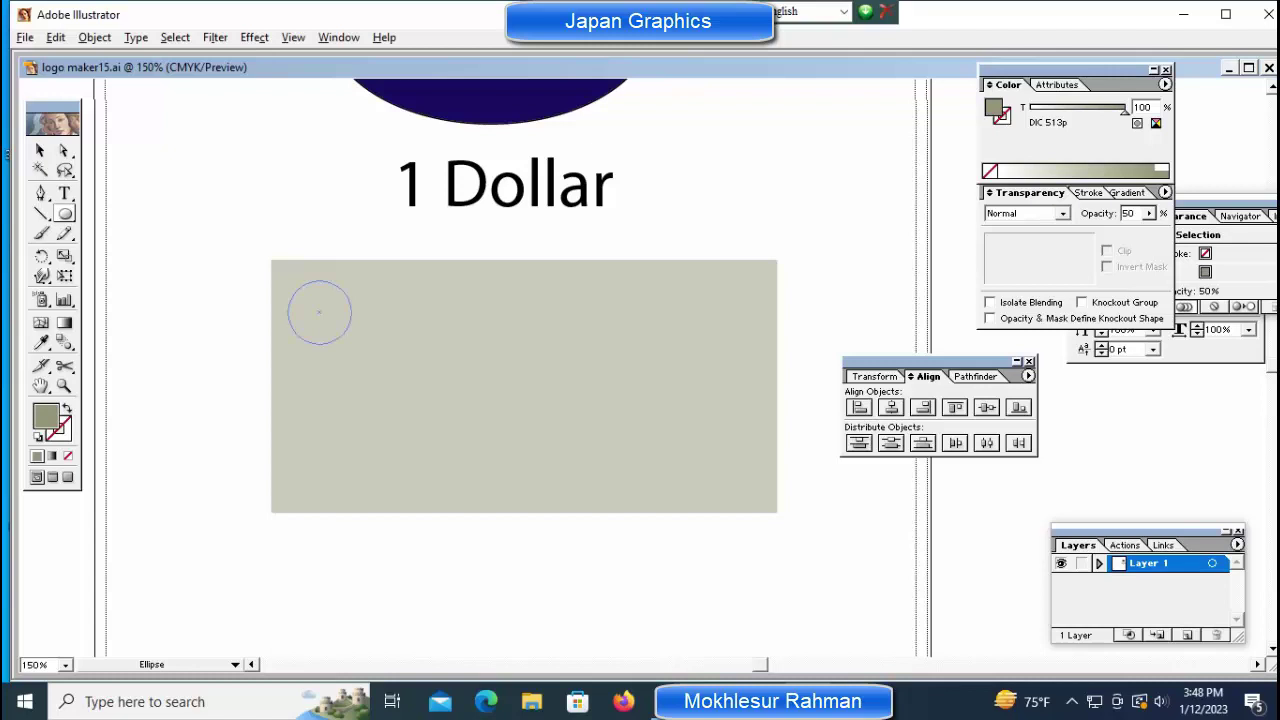
key("ctrl+plus")
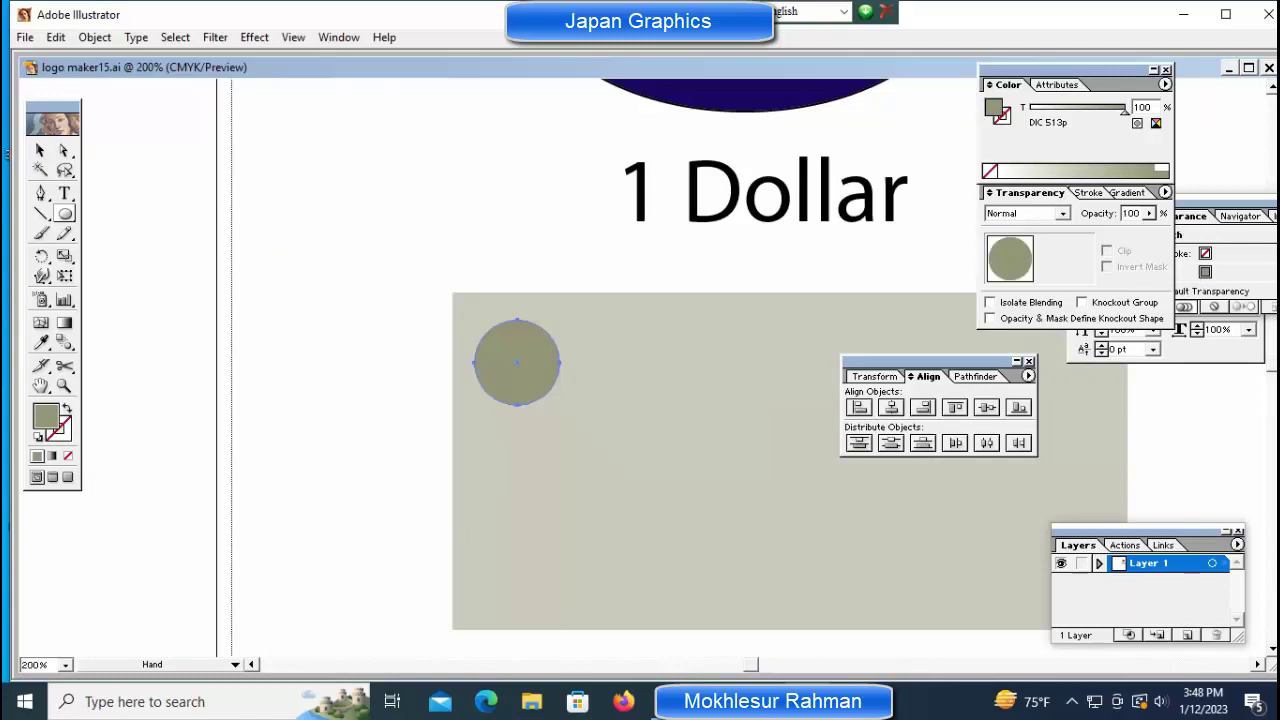
left_click_drag(600, 460, 487, 460)
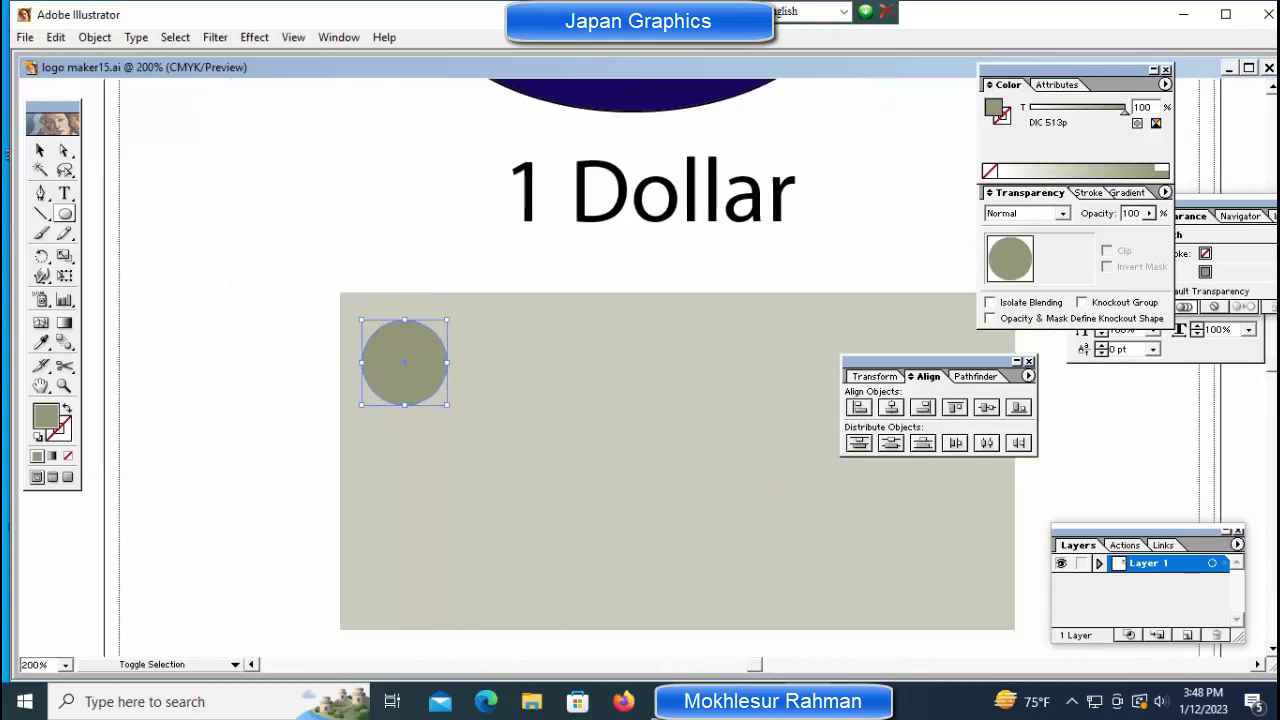
key("ctrl+shift+a")
left_click_drag(404, 362, 424, 382)
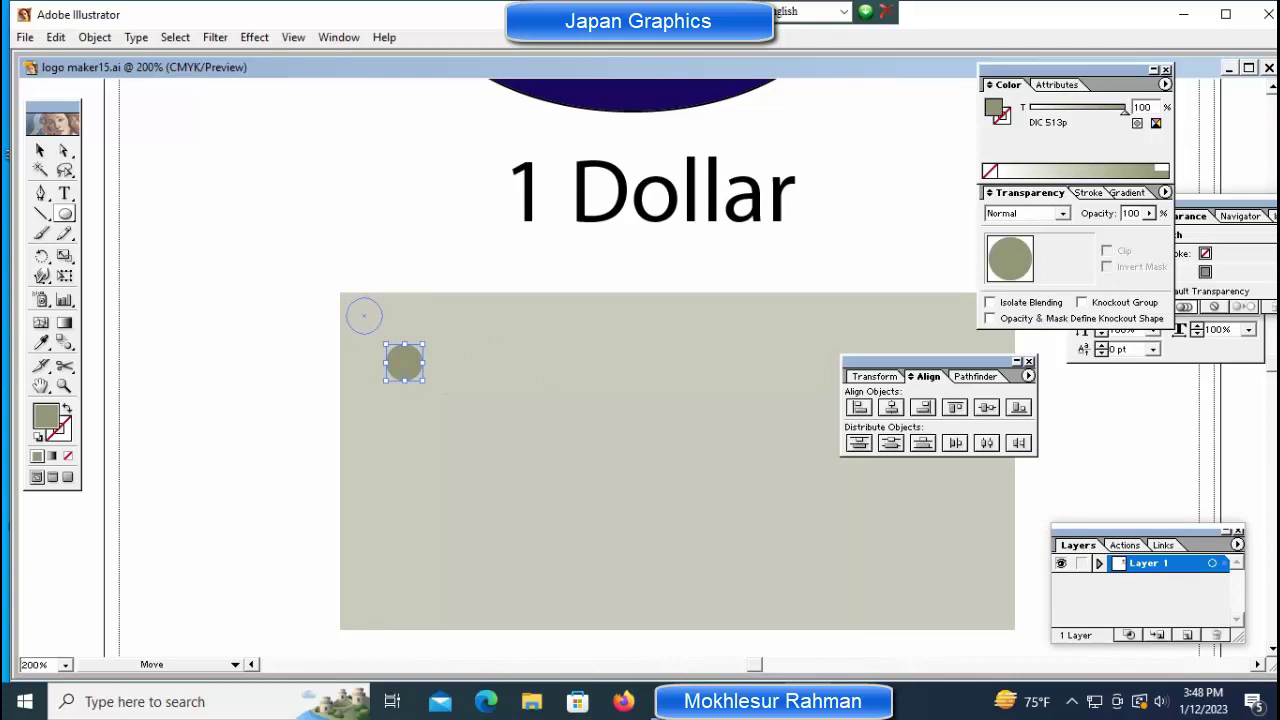
mouse_move(365, 313)
left_mouse_down()
mouse_move(391, 341)
mouse_move(375, 324)
left_mouse_up()
key("ctrl")
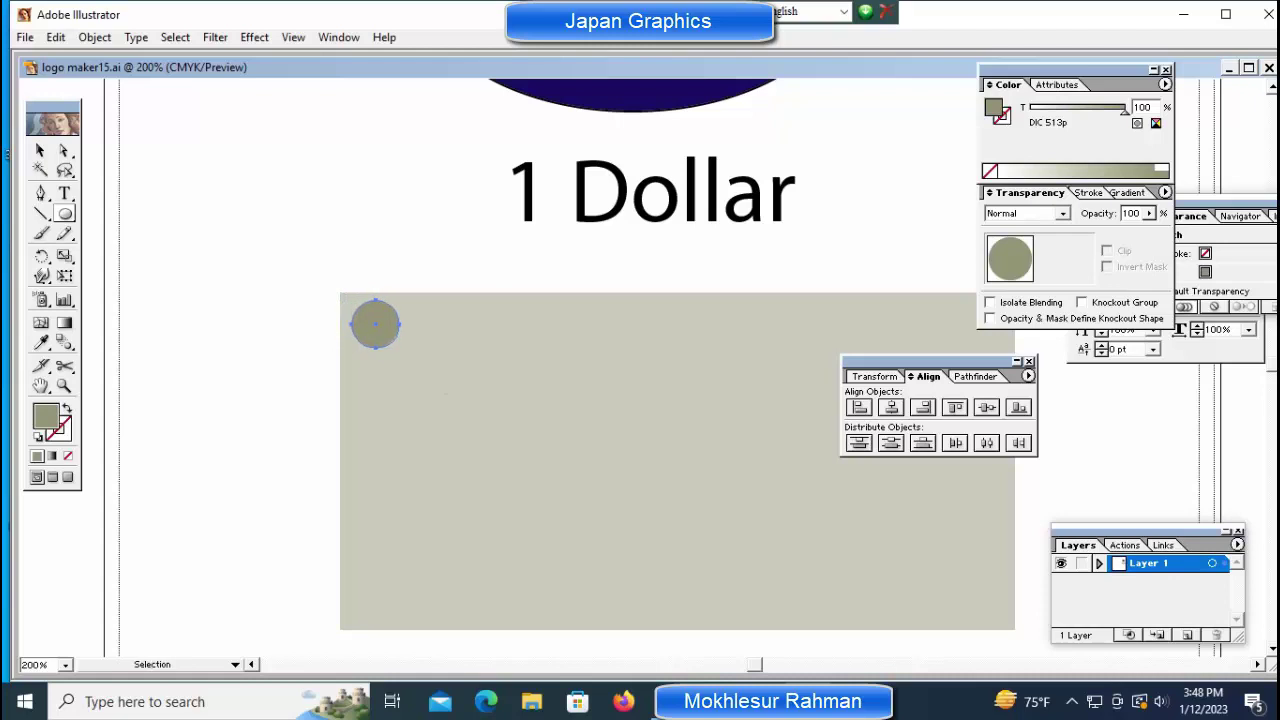
key("ctrl+plus")
key("ctrl+plus")
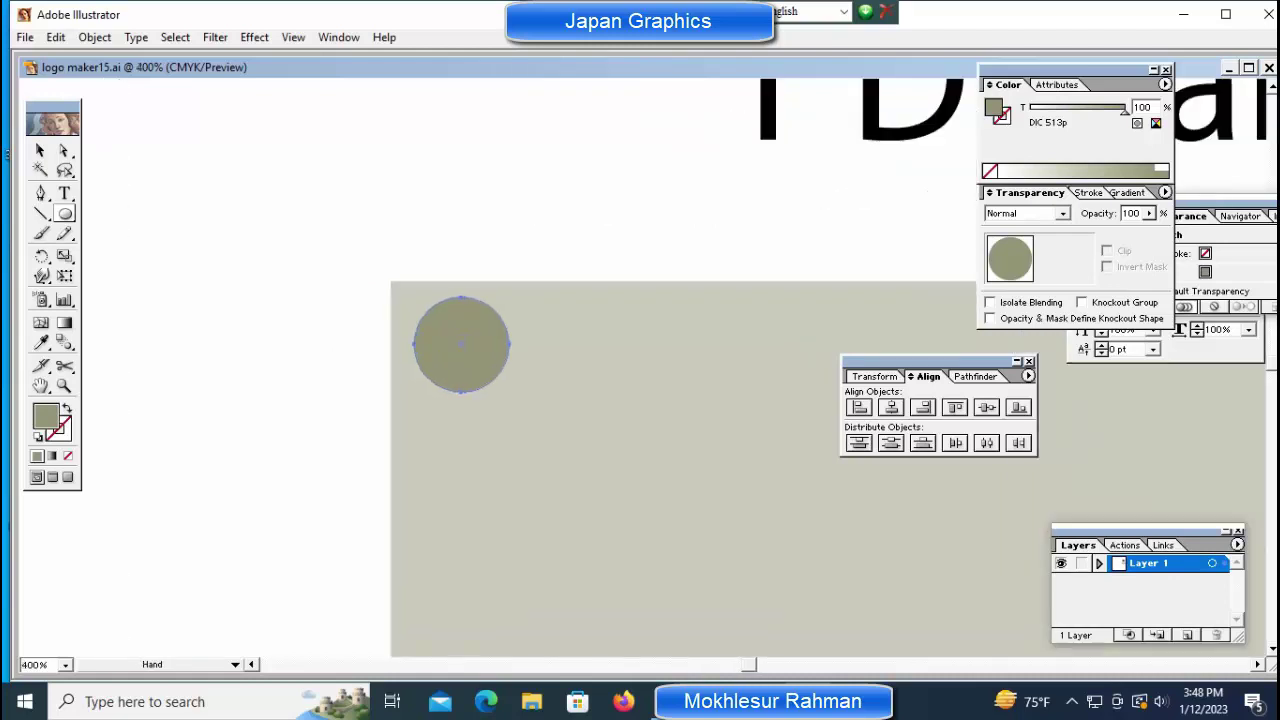
Select and delete the stray empty text object.
key("t")
left_click(341, 240)
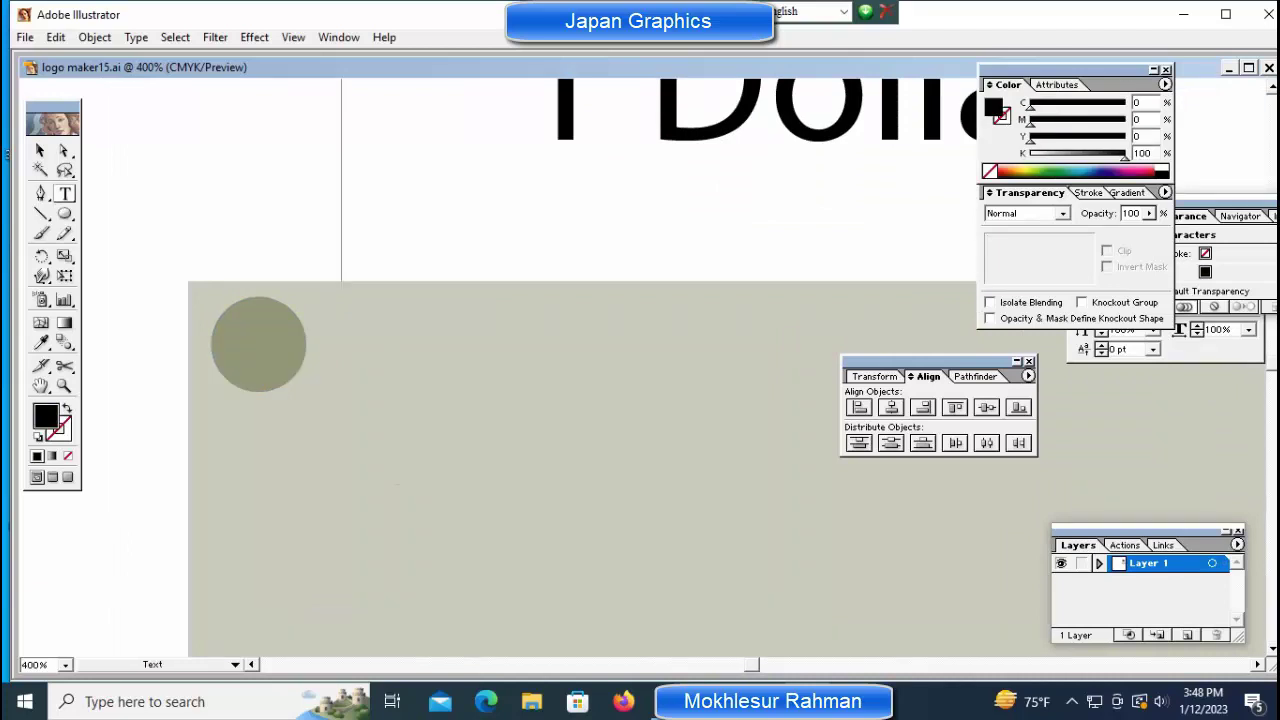
scroll(600, 380, "up", 5)
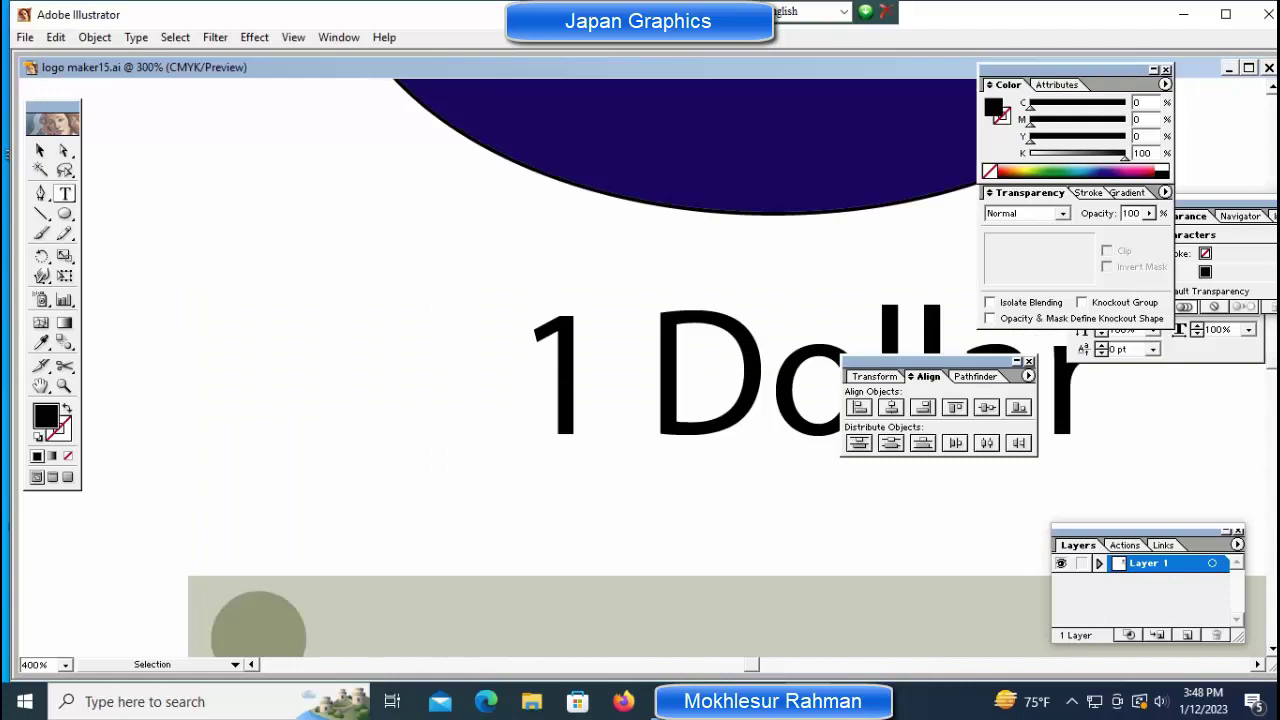
key("ctrl+minus")
key("ctrl+minus")
key("ctrl+minus")
key("v")
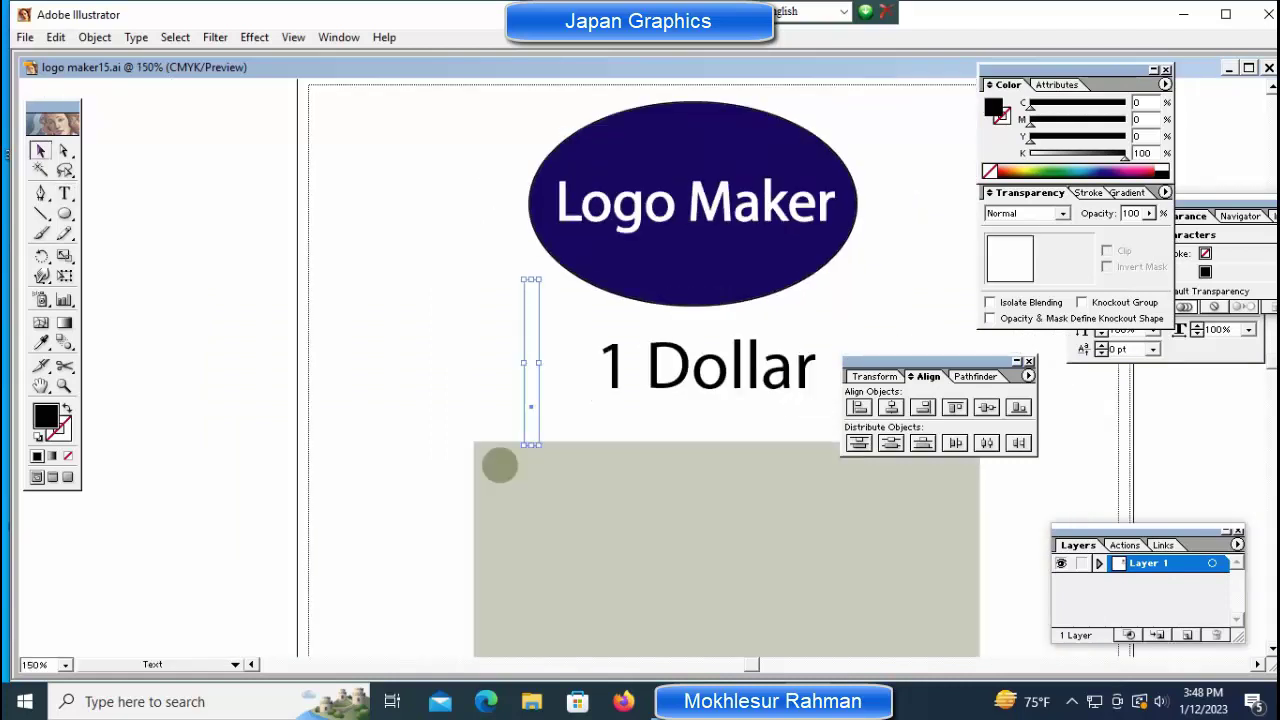
left_click_drag(374, 254, 556, 342)
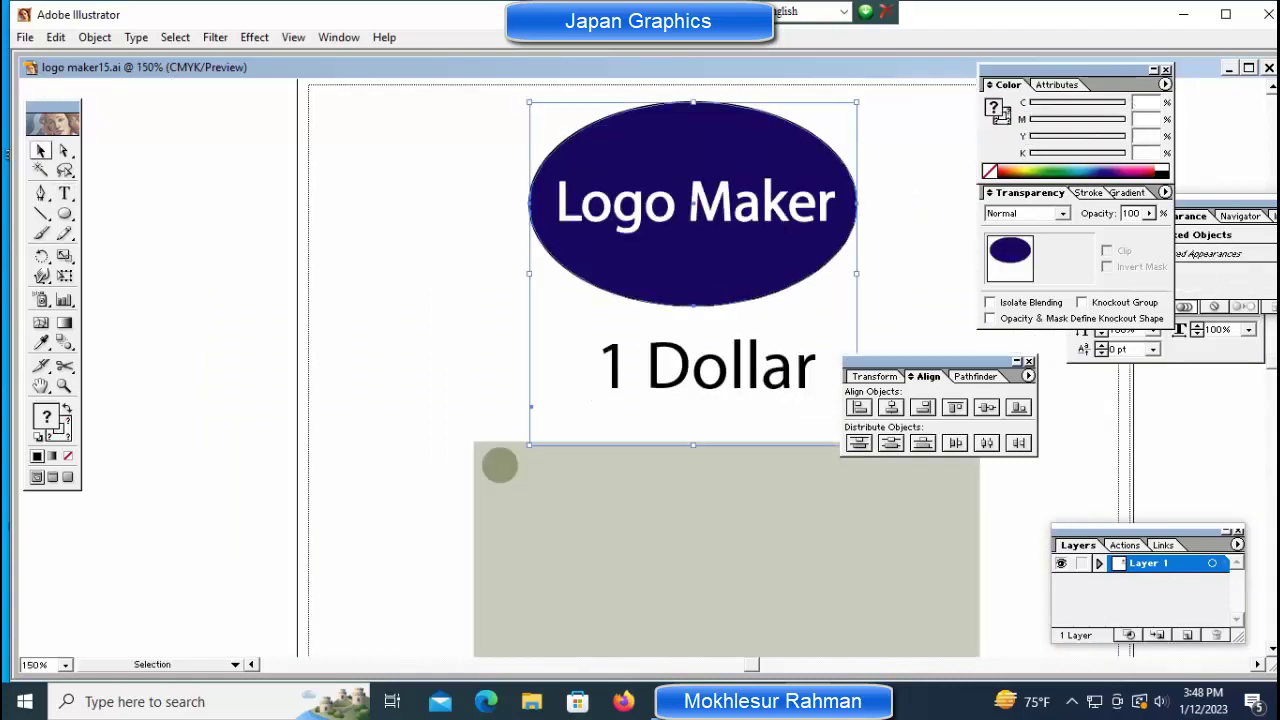
left_click_drag(446, 334, 542, 390)
key("Delete")
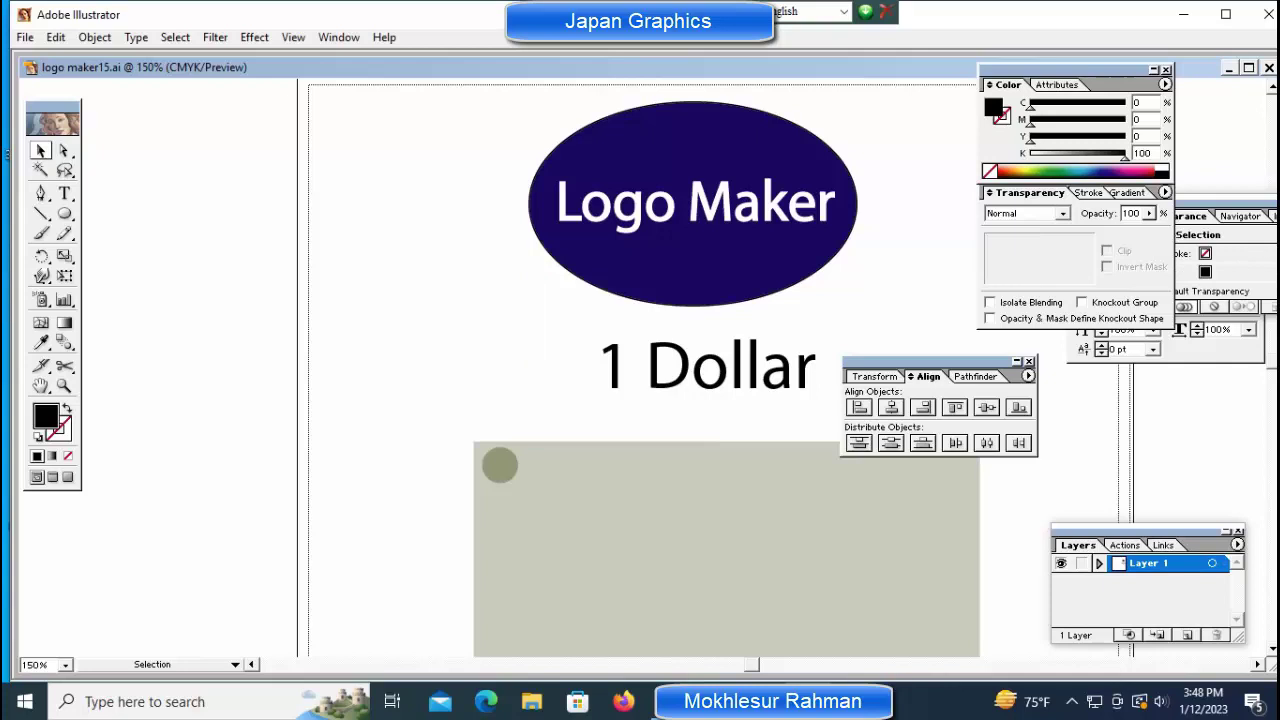
Type a 1, move it onto the corner circle and scale it to fit inside.
left_click(64, 193)
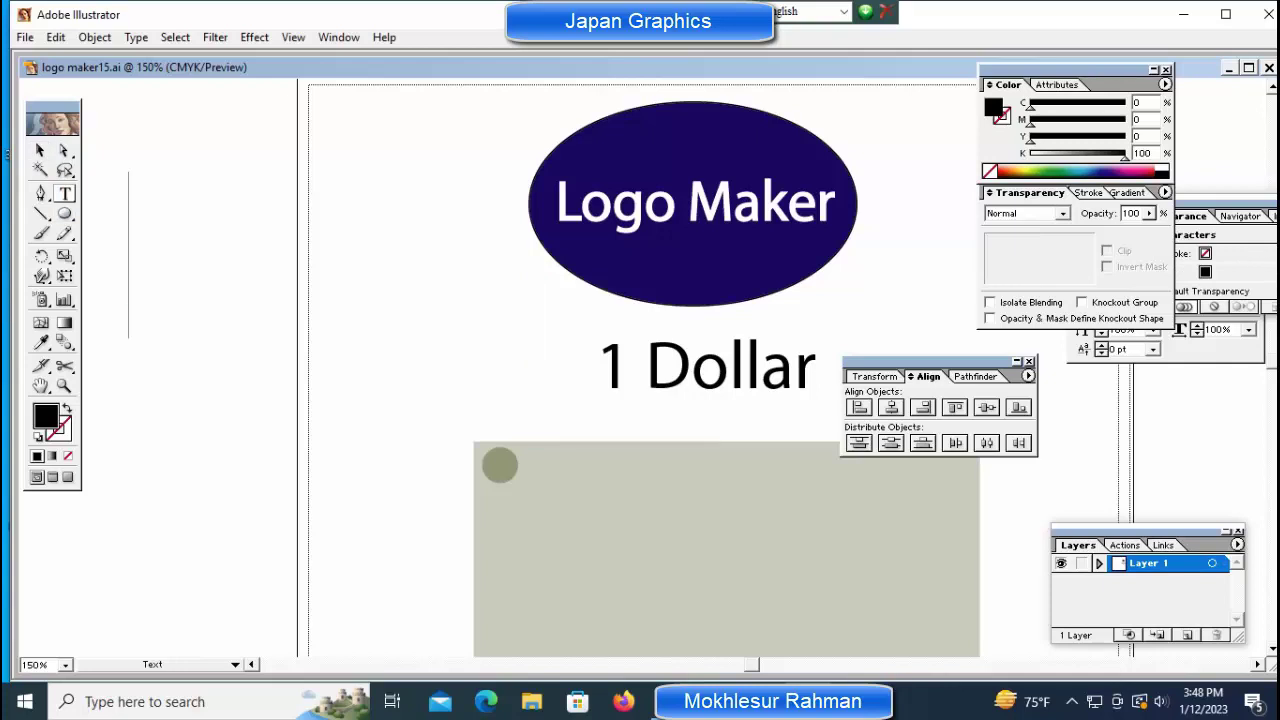
left_click(142, 298)
type("1")
key("ctrl")
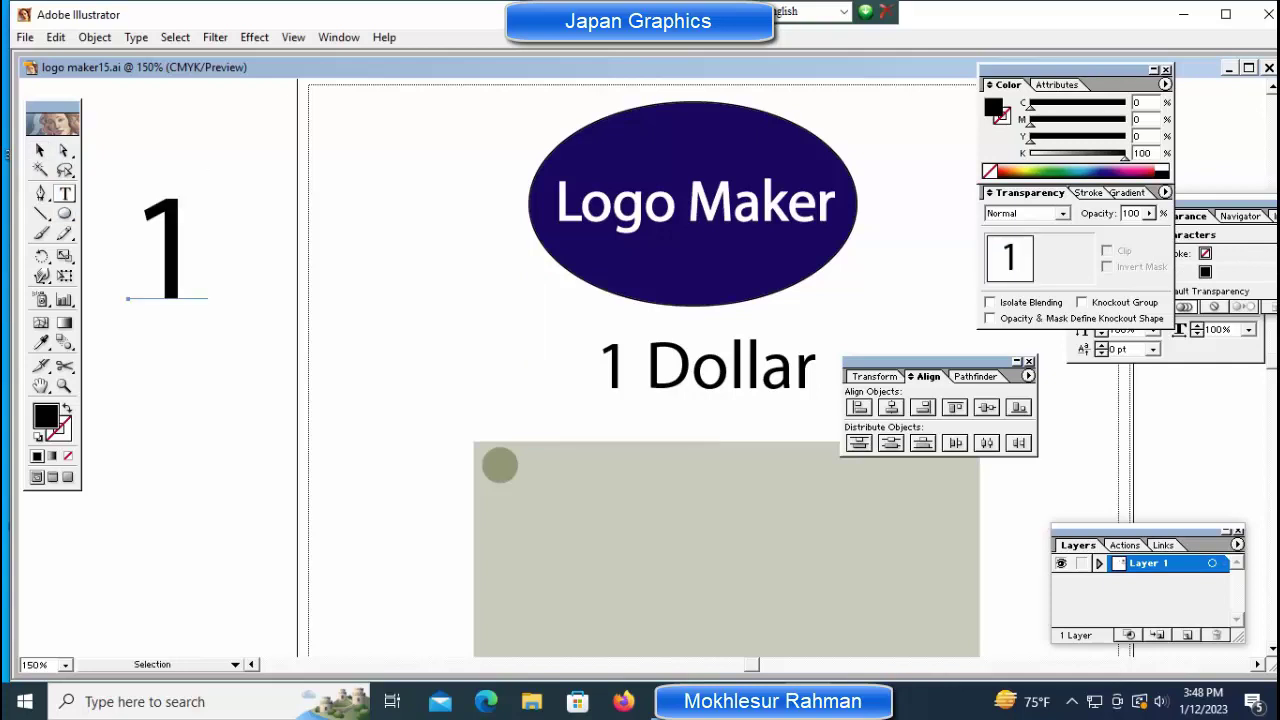
left_click_drag(167, 250, 504, 474)
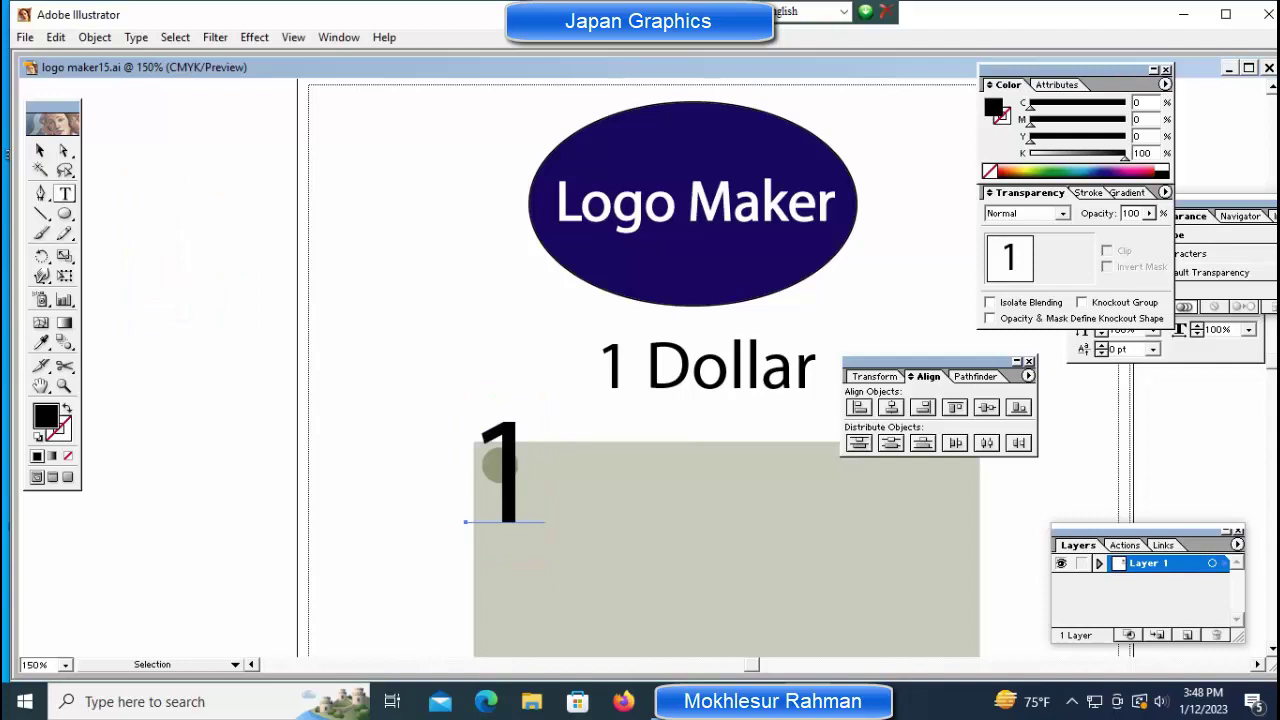
key("ctrl+plus")
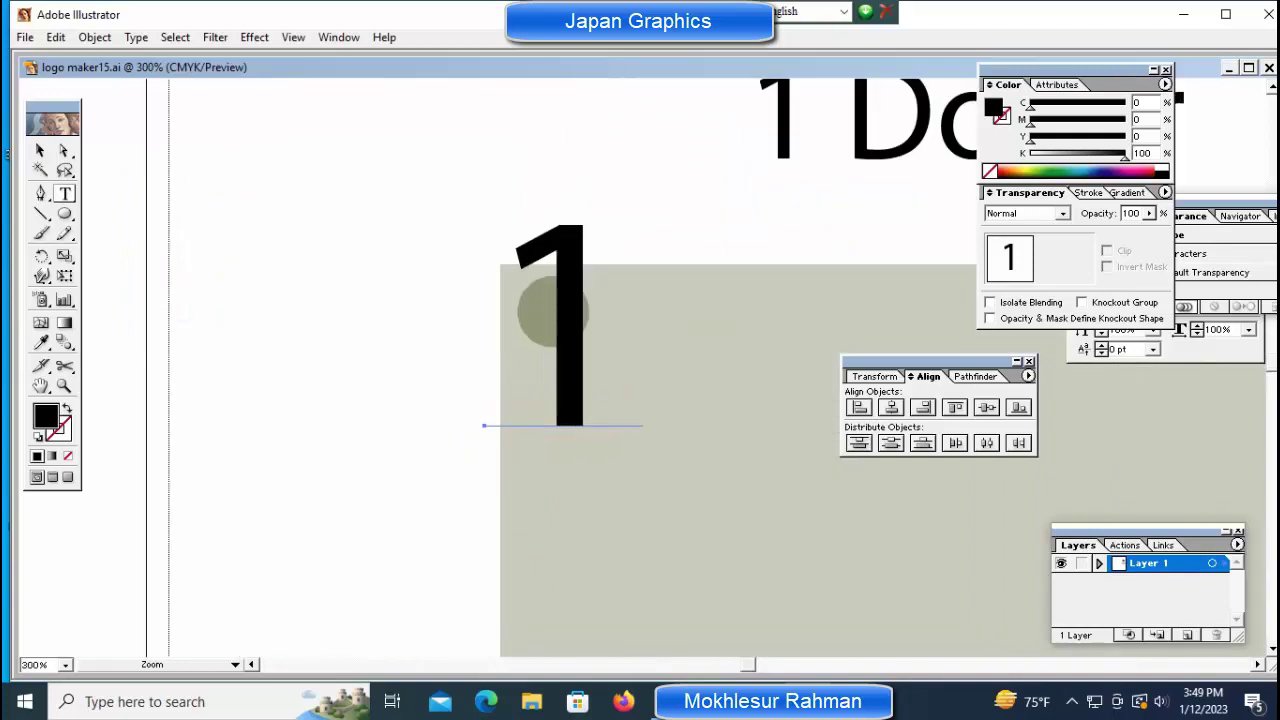
key("ctrl+plus")
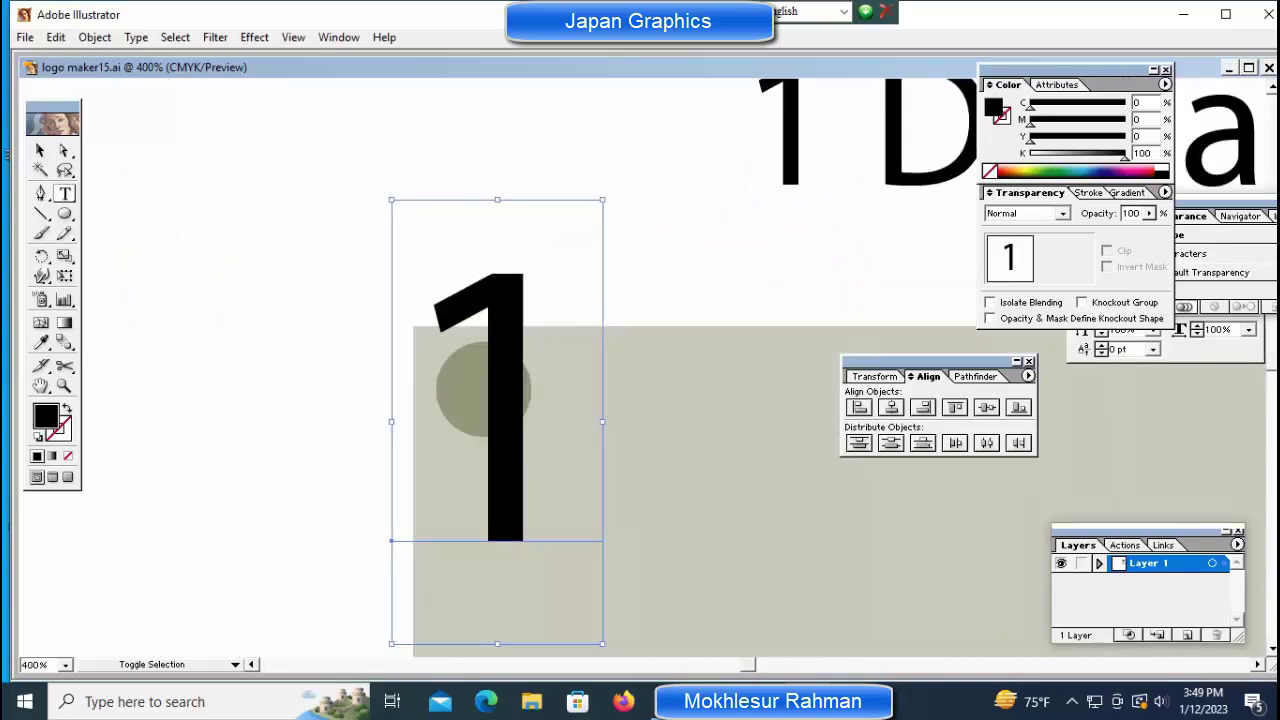
left_click_drag(391, 643, 483, 390)
key("ctrl+shift+a")
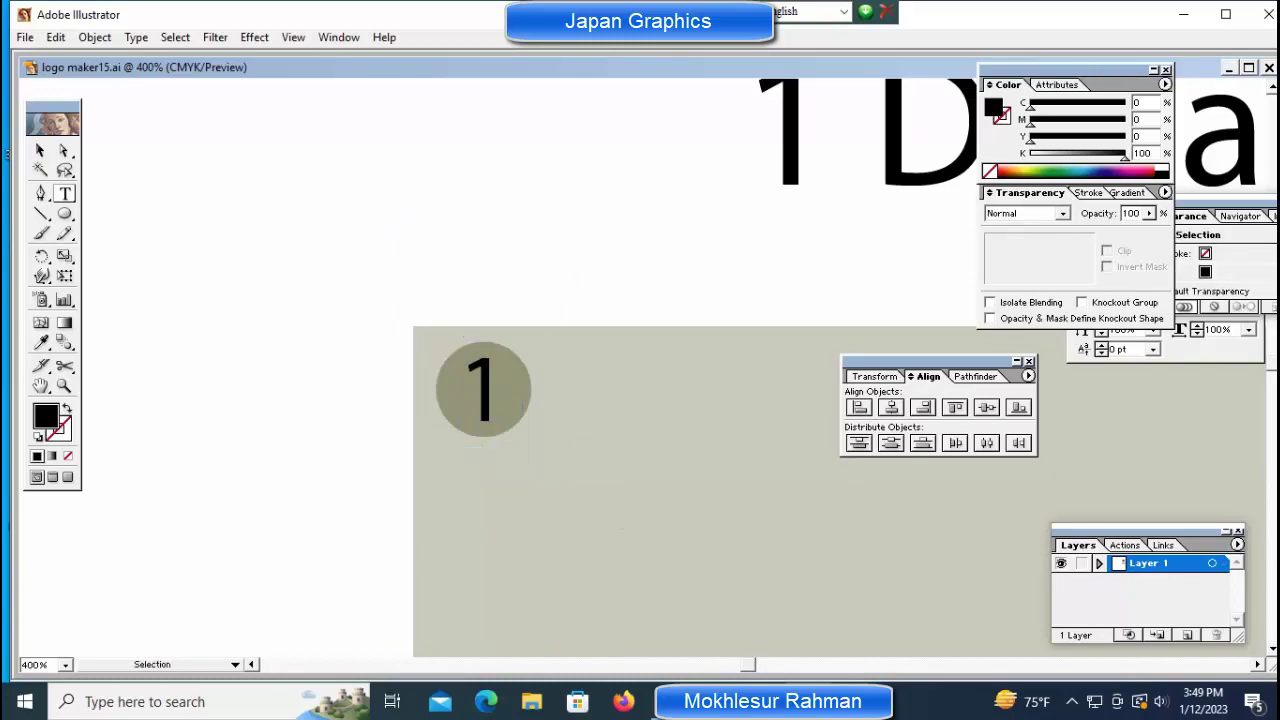
key("ctrl+minus")
key("ctrl+minus")
key("ctrl+minus")
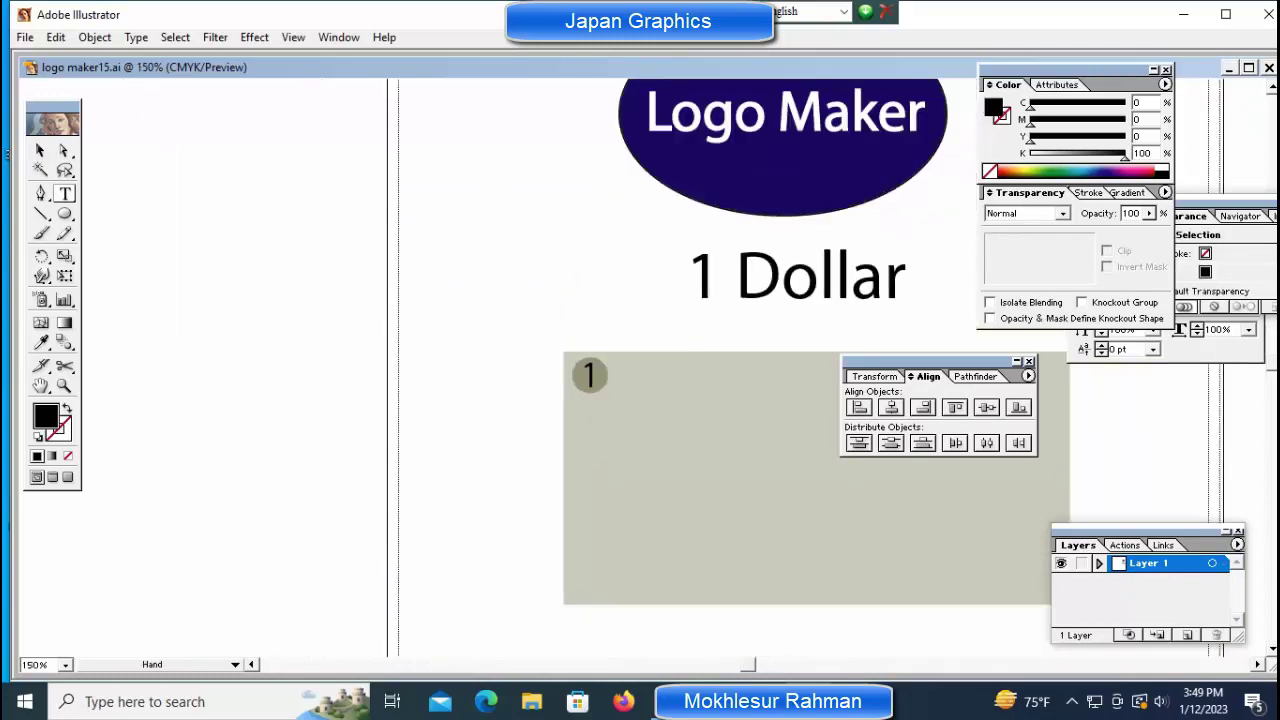
Group the circle with its 1 and copy it to the top-right corner.
left_click_drag(193, 357, 330, 460)
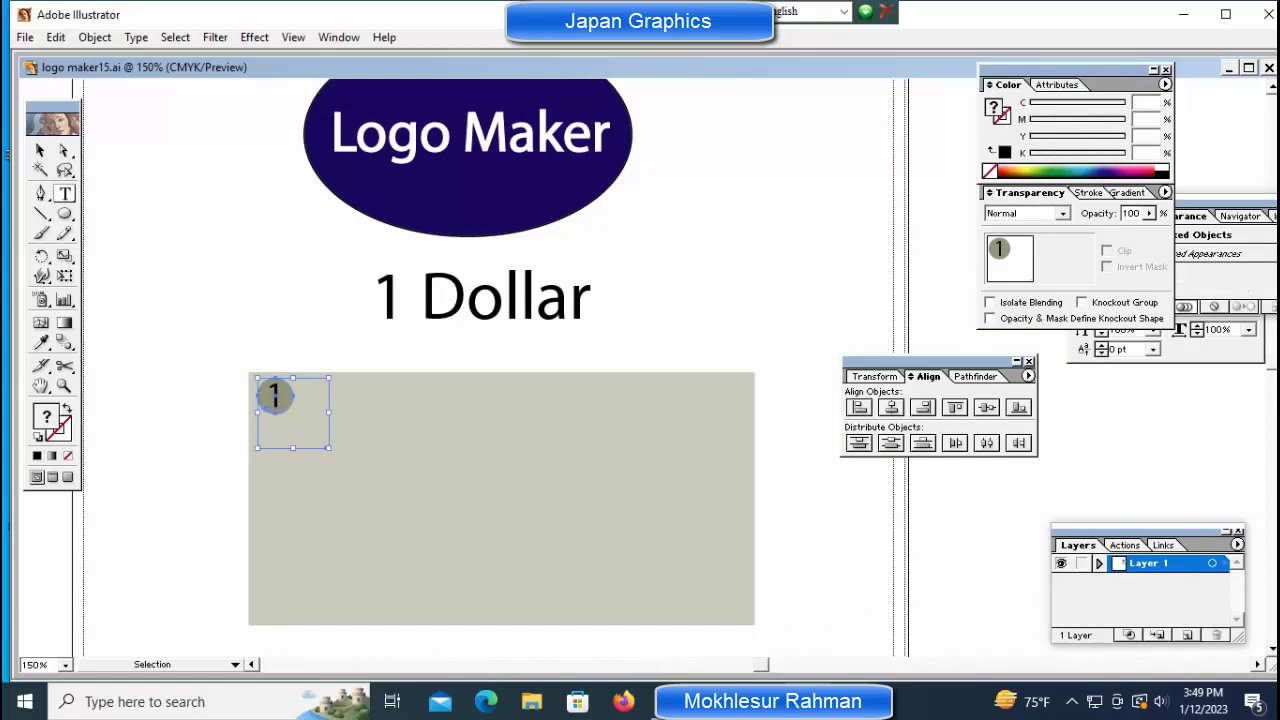
key("ctrl+shift+a")
key("t")
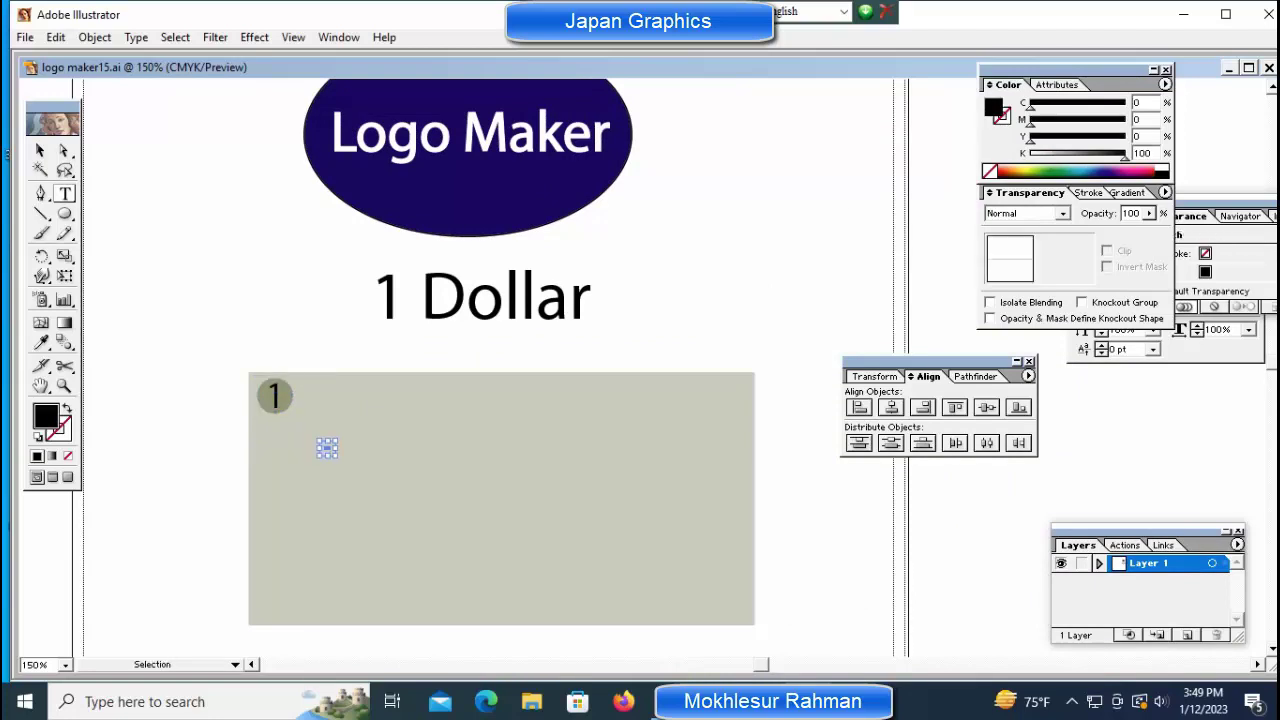
left_click(275, 396, "ctrl")
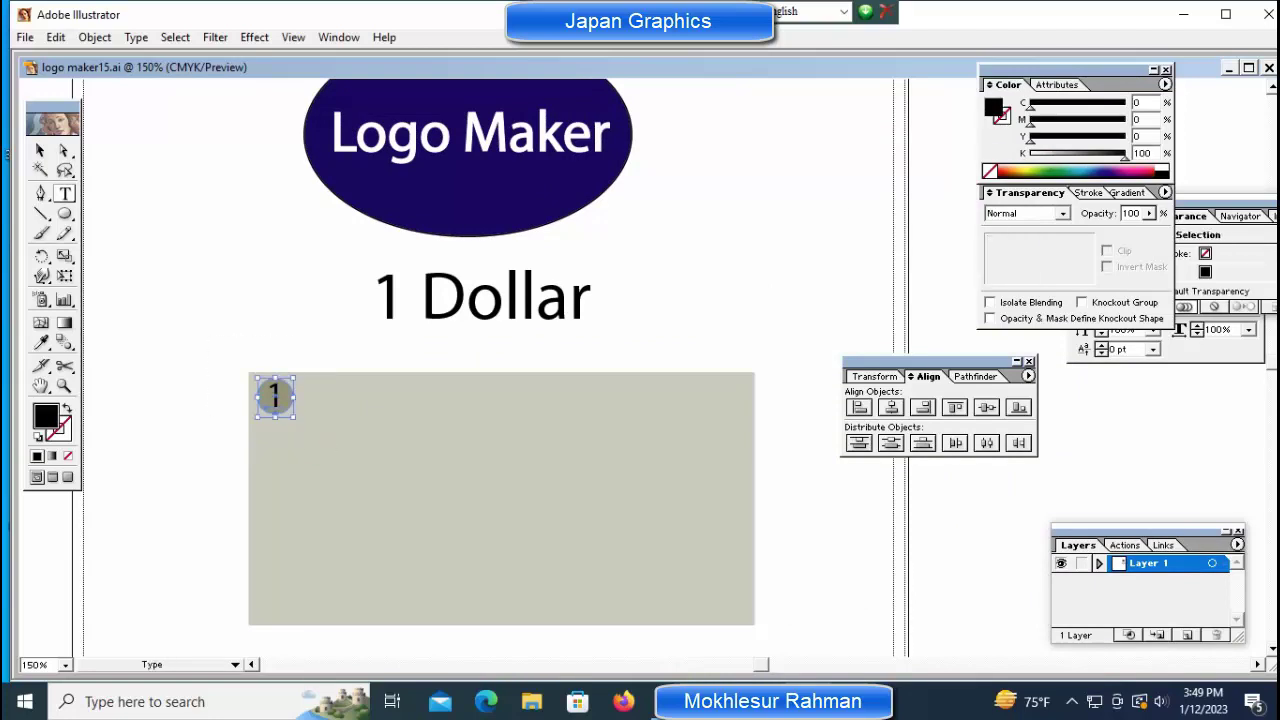
right_click(272, 388)
left_click(300, 444)
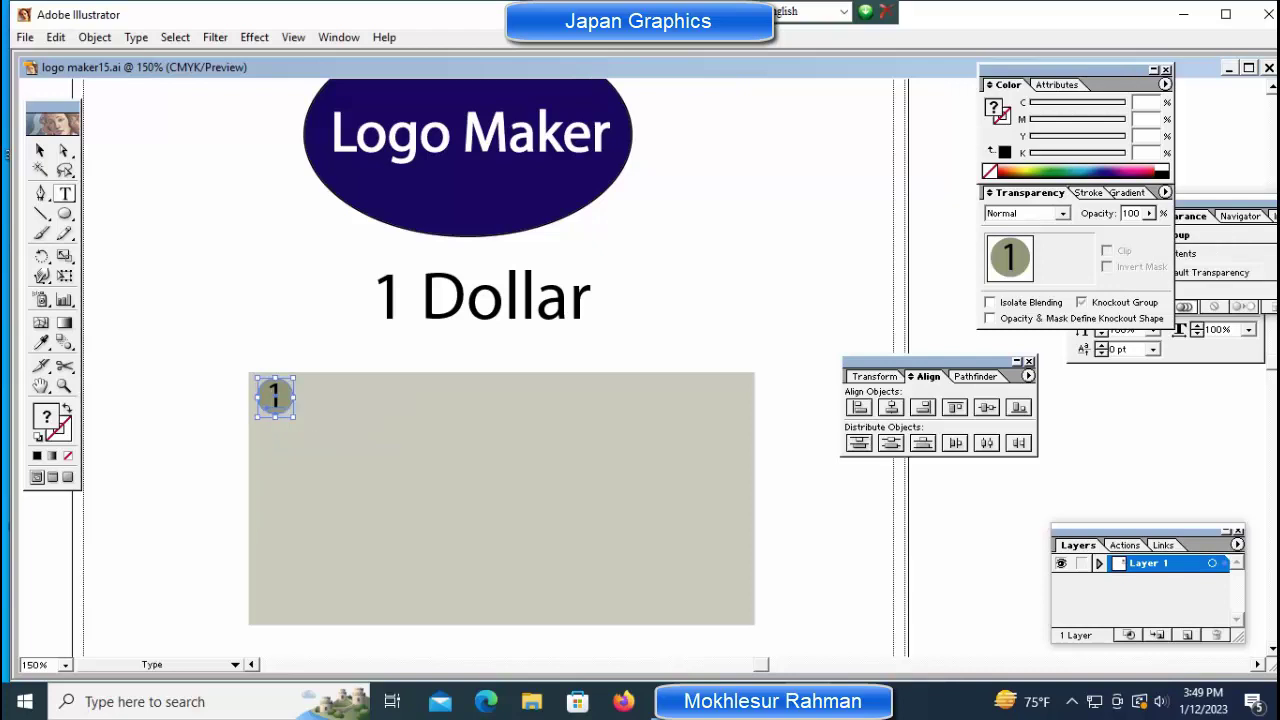
left_click(275, 396, "ctrl")
left_click_drag(275, 396, 725, 396)
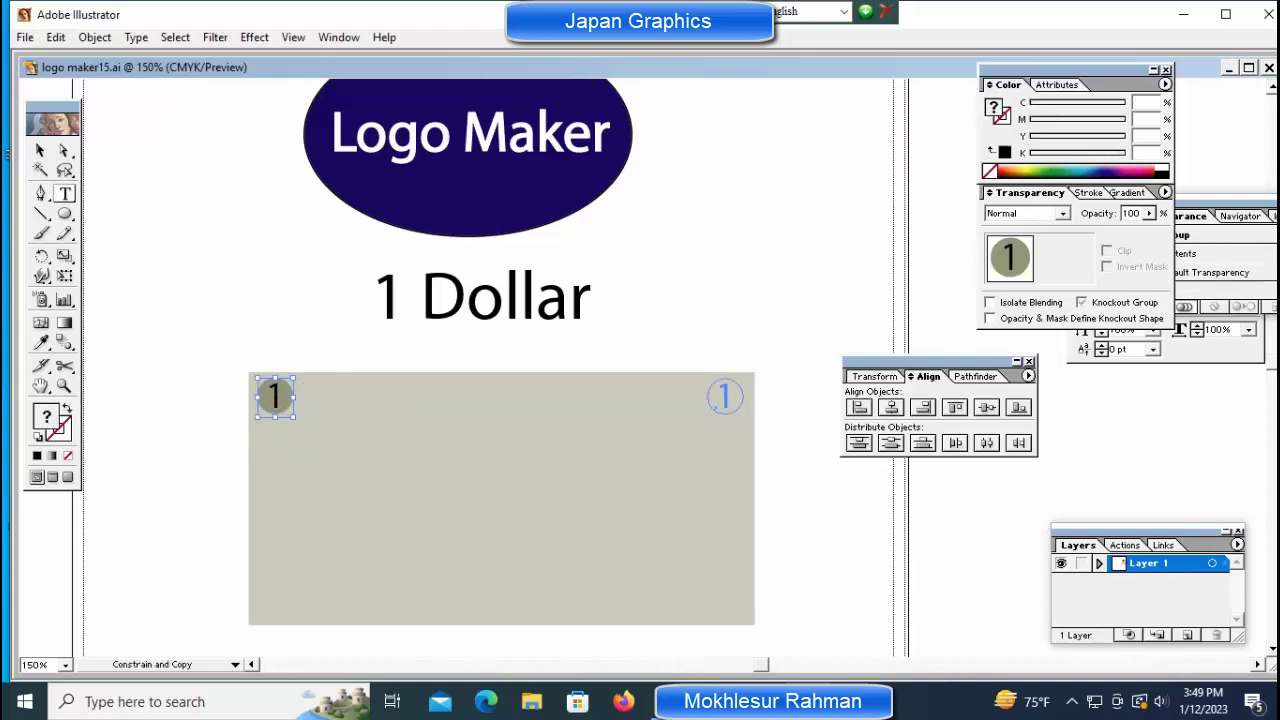
Copy both top numbered circles down to the bottom corners.
left_click_drag(168, 348, 807, 452)
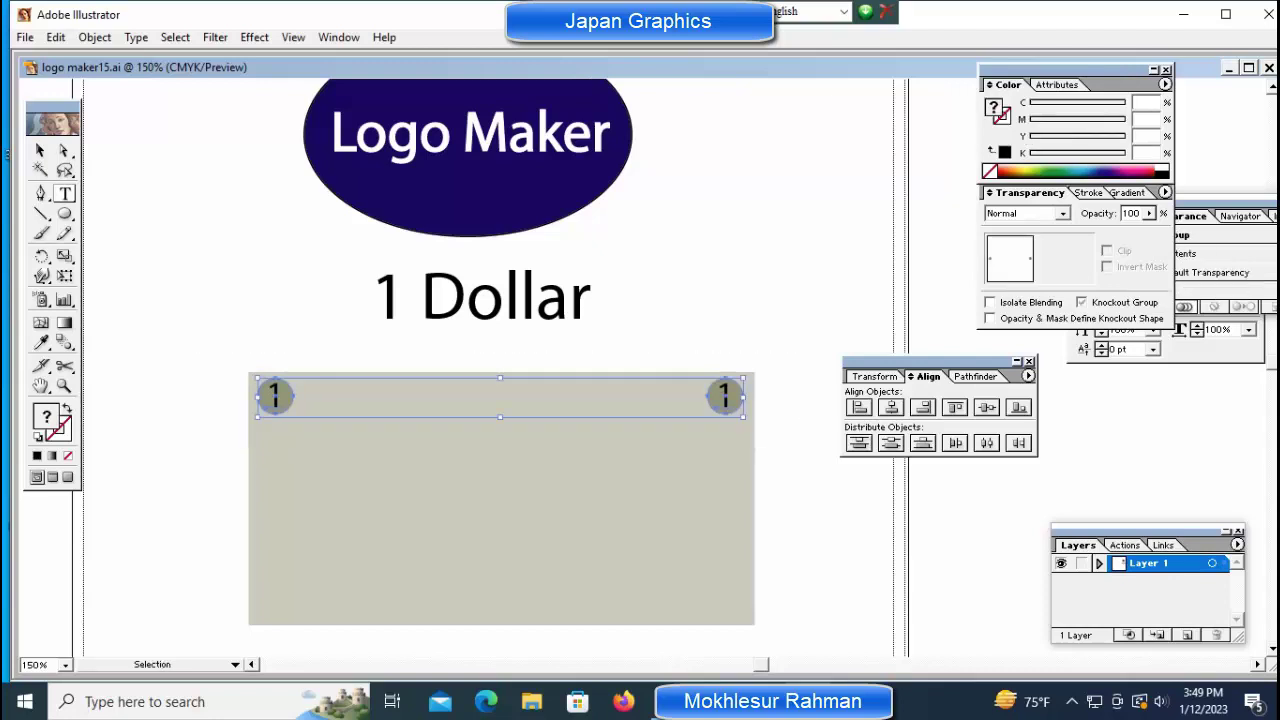
left_click_drag(275, 396, 275, 598)
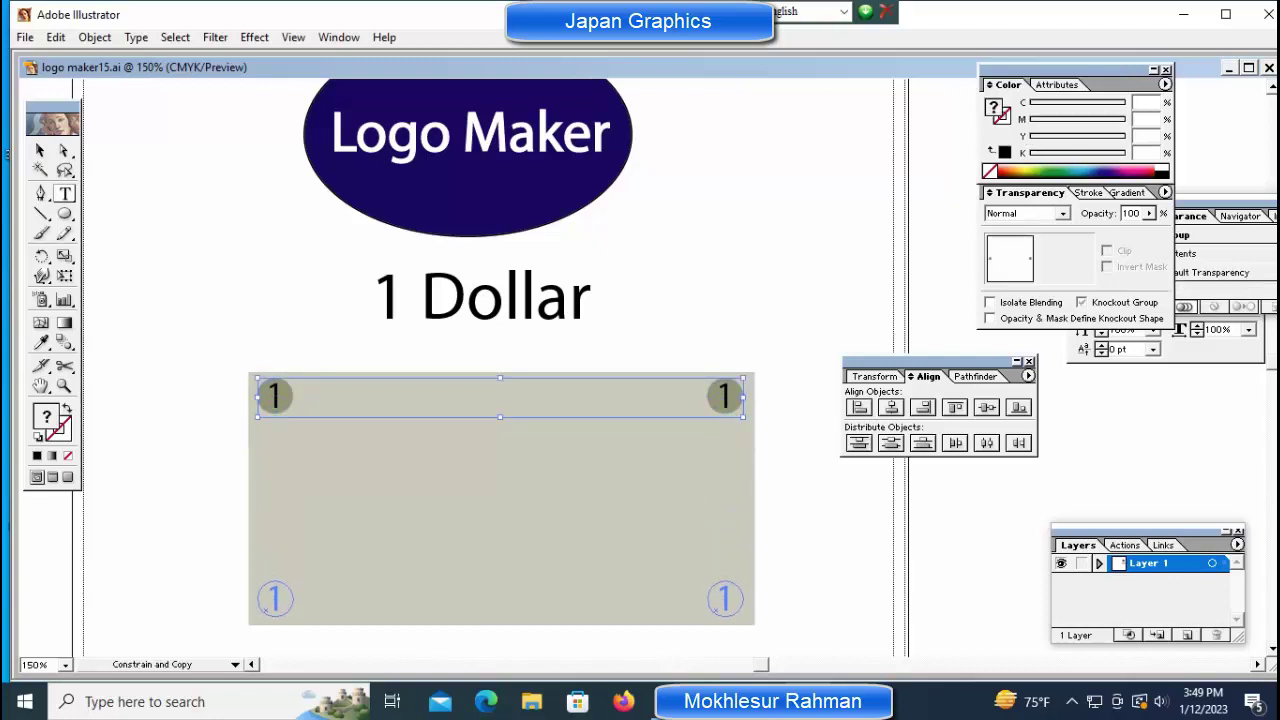
left_click_drag(275, 598, 275, 598)
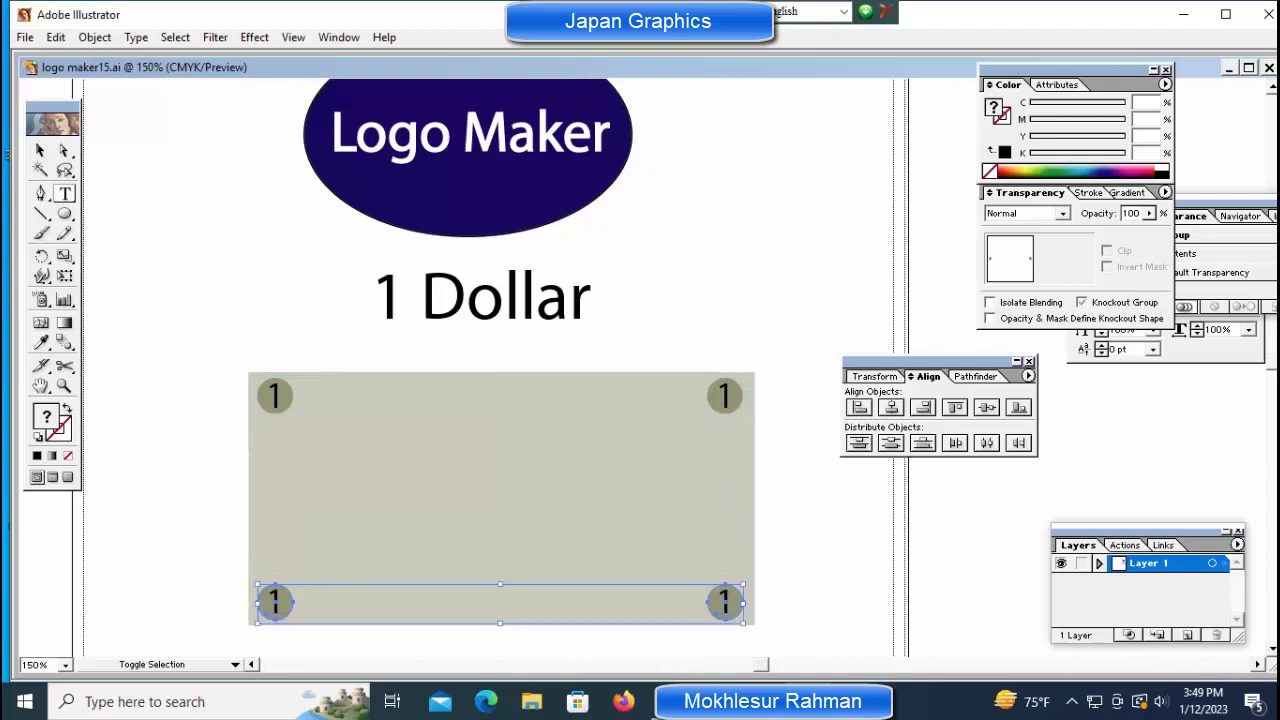
key("ctrl+shift+a")
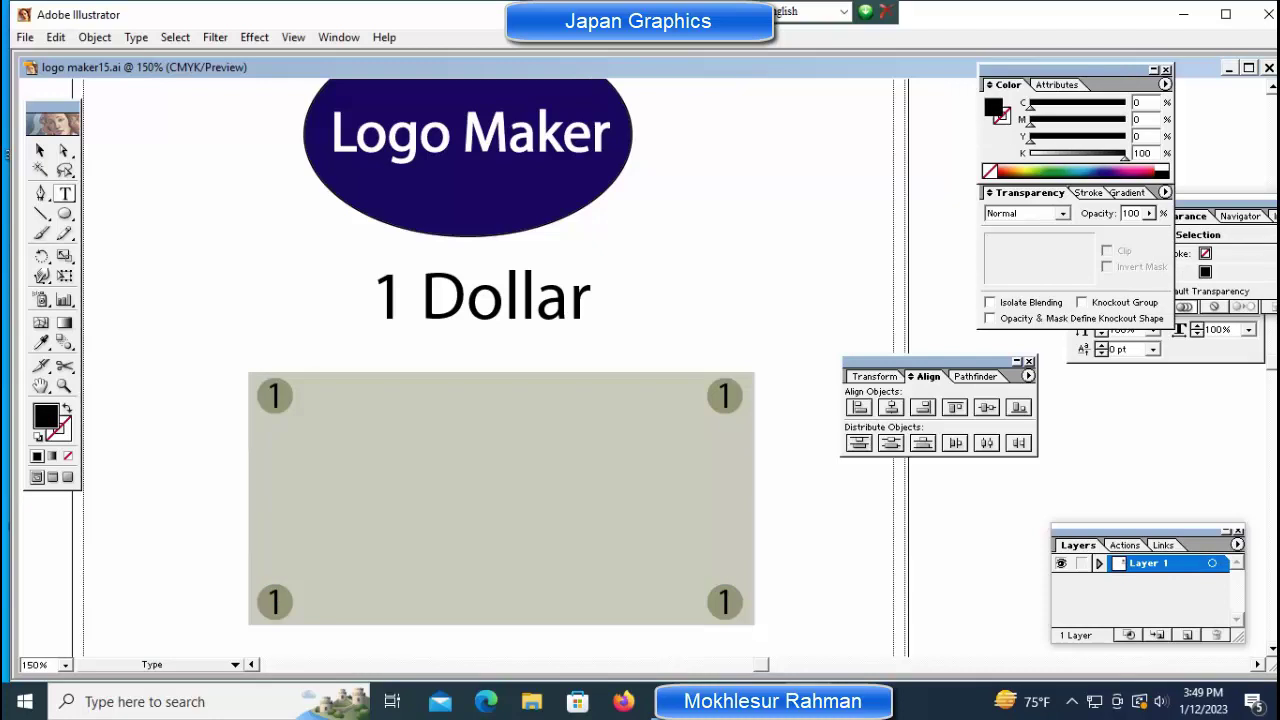
Draw a black bar across the note's top and align its left edge in Outline view.
left_click(176, 544)
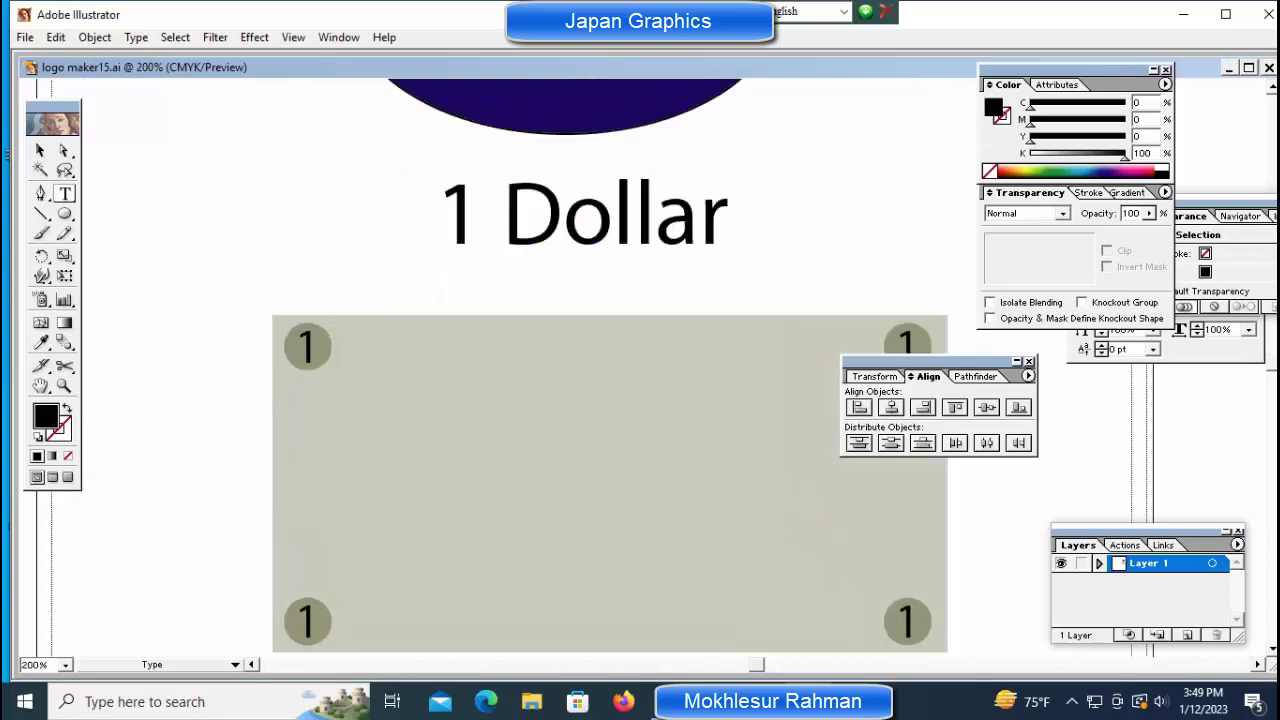
left_click_drag(64, 214, 83, 216)
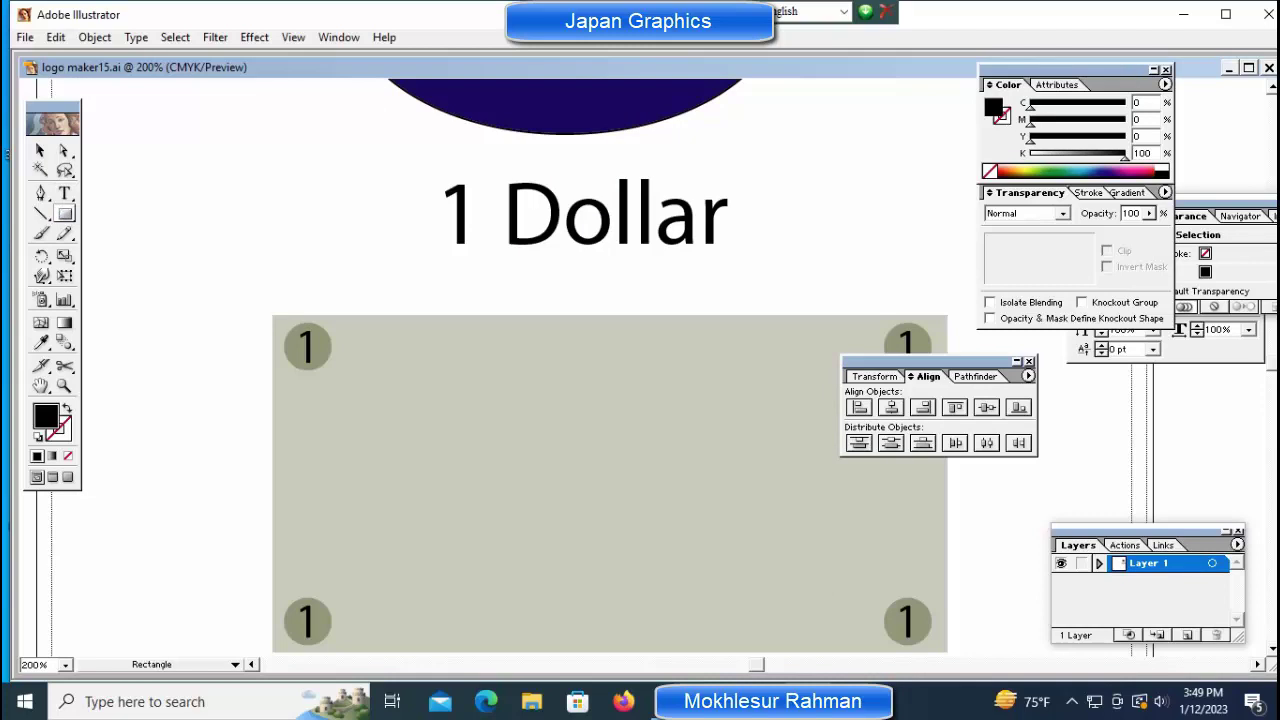
left_click_drag(273, 315, 947, 358)
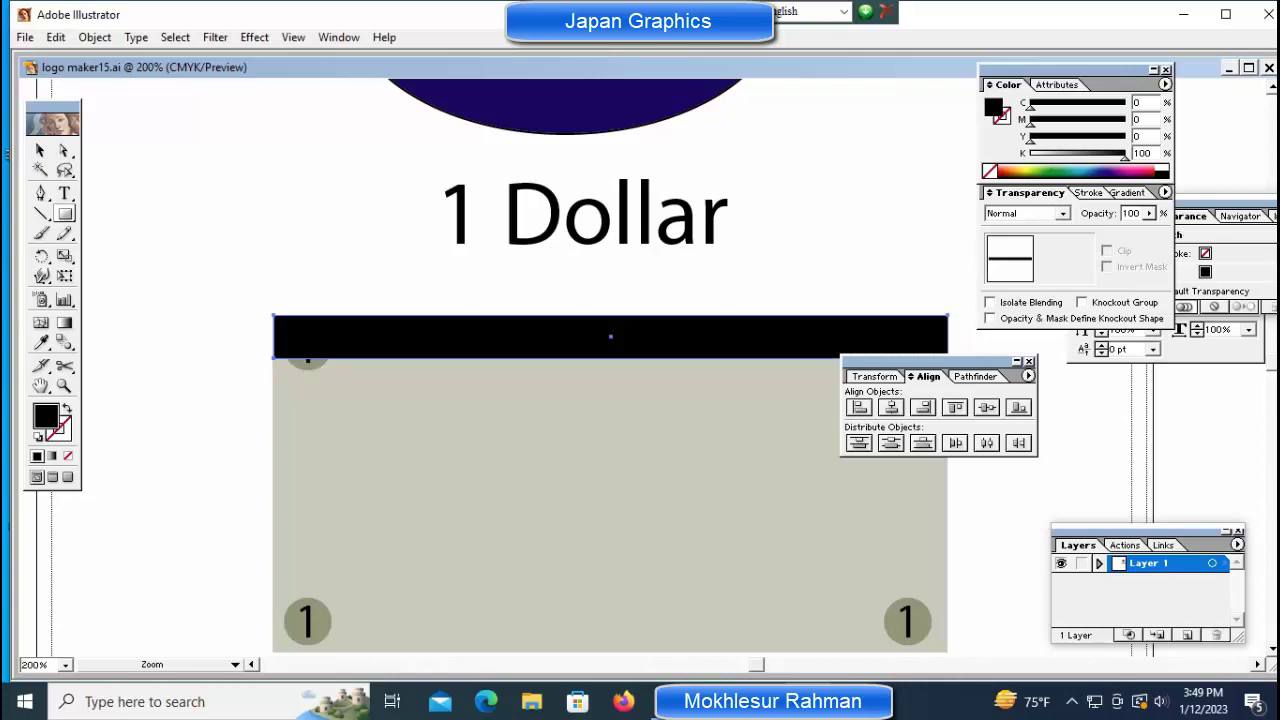
left_click(627, 283)
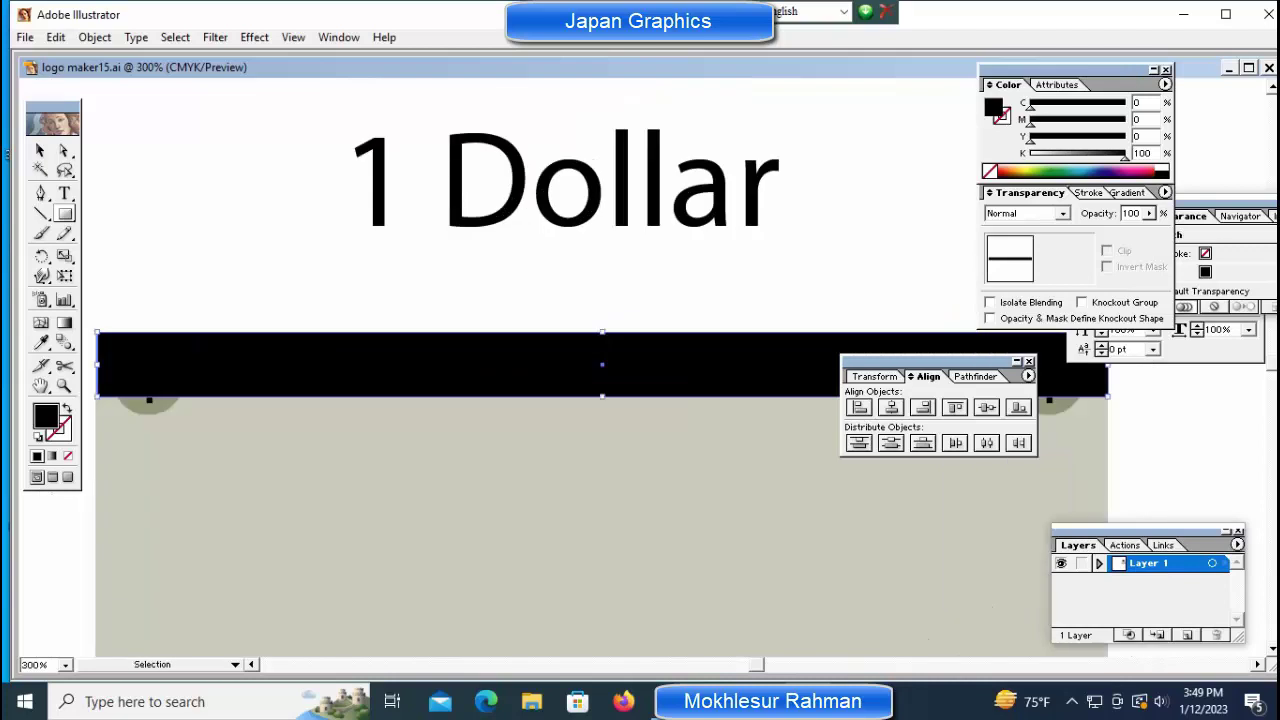
key("ctrl+y")
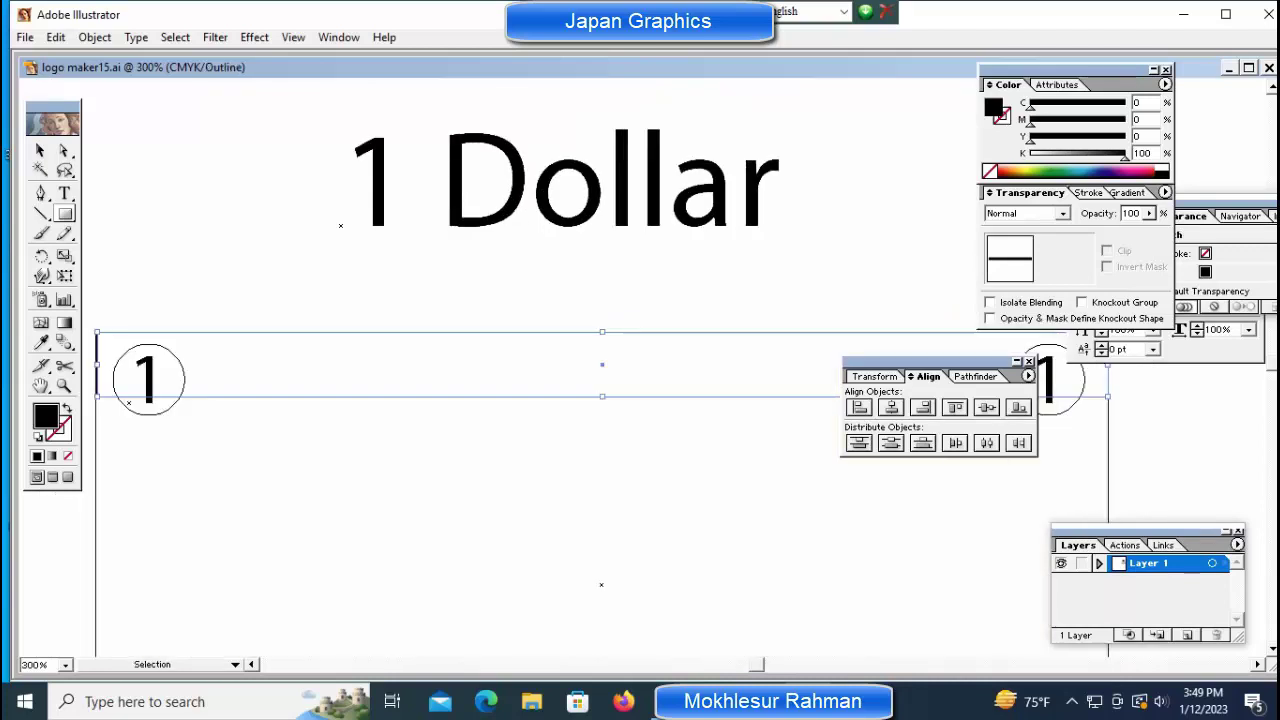
left_click_drag(96, 304, 164, 408)
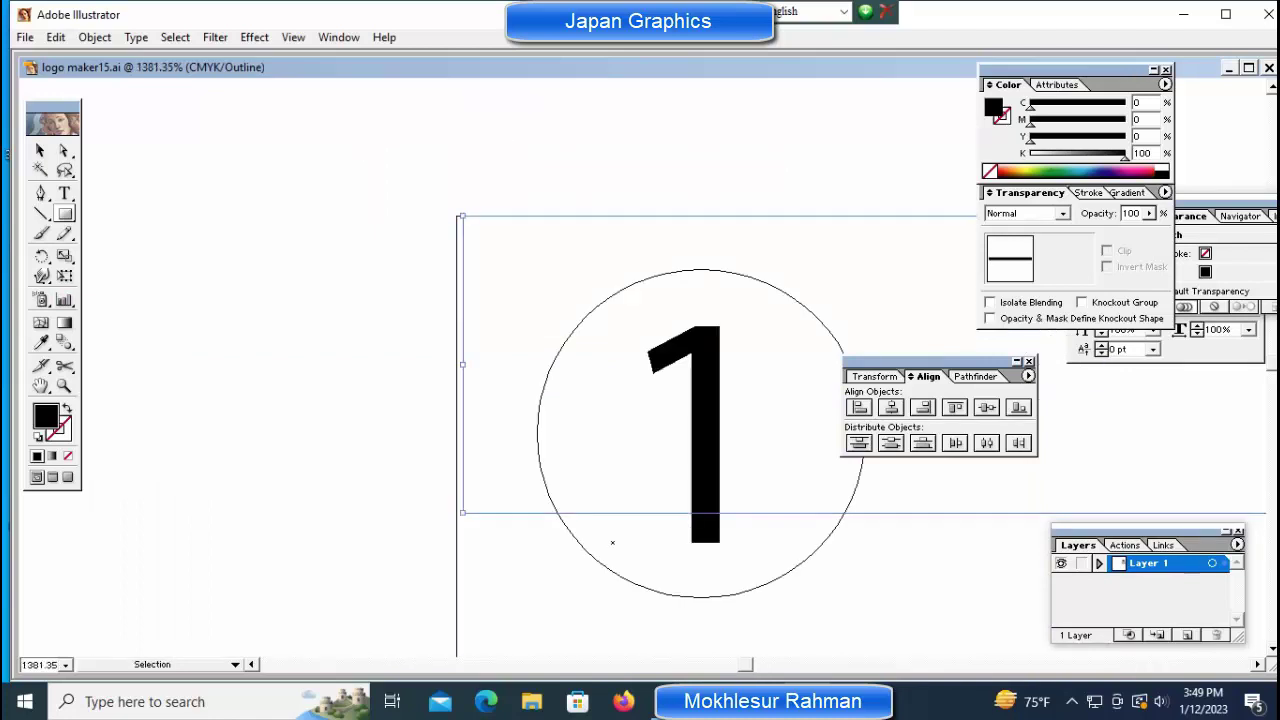
key("Left")
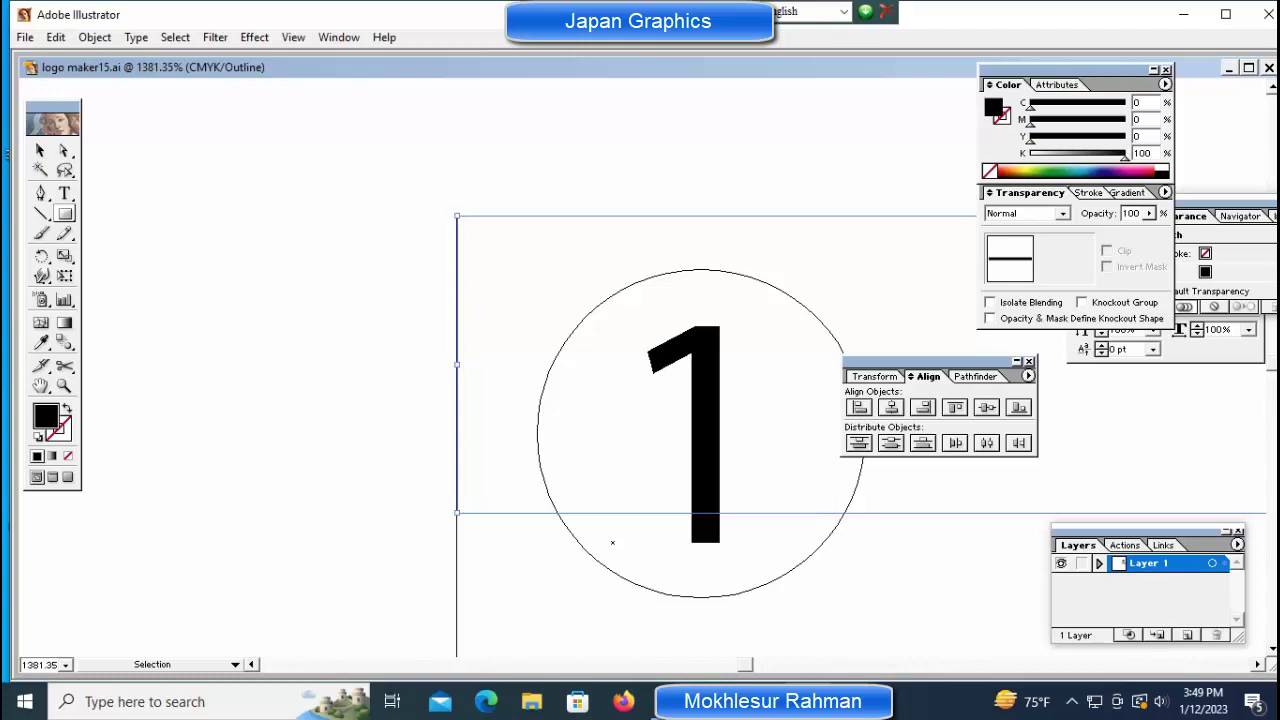
key("ctrl+shift+a")
key("ctrl+minus")
key("ctrl+minus")
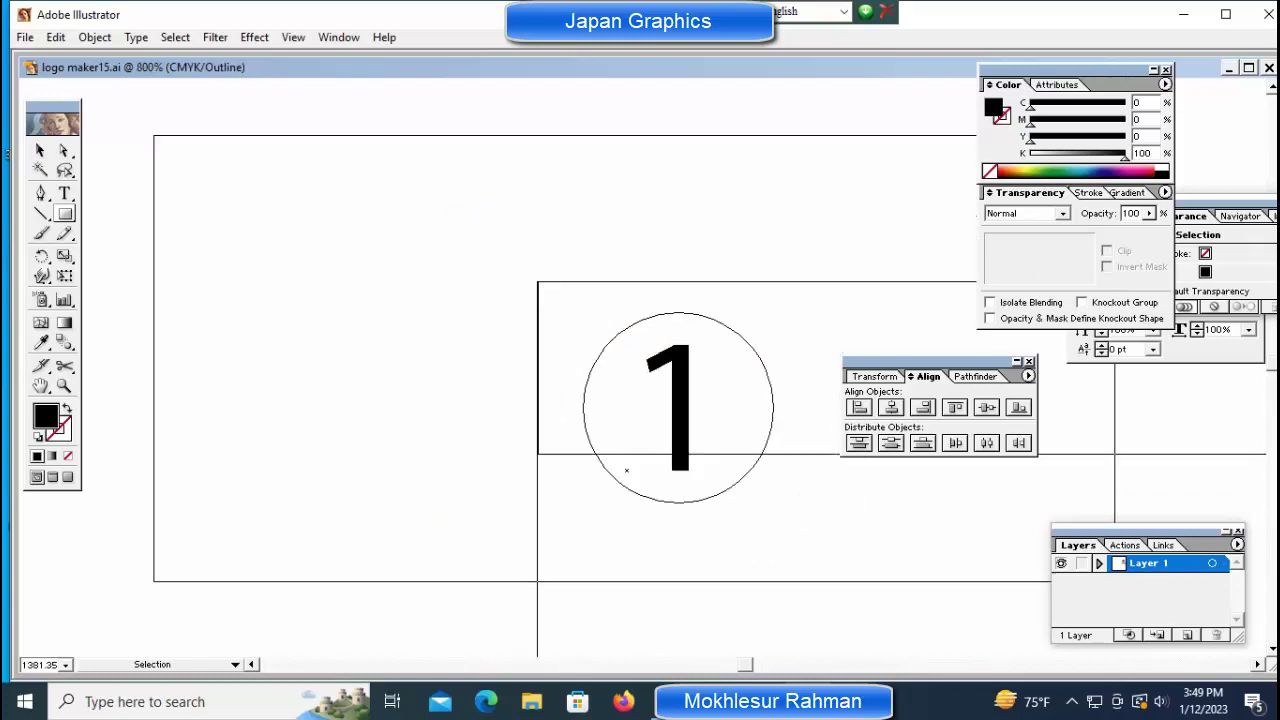
key("ctrl+minus")
key("ctrl+minus")
Check the bar's right end against the corner circle, then return to full-colour preview.
left_click_drag(760, 400, 540, 426)
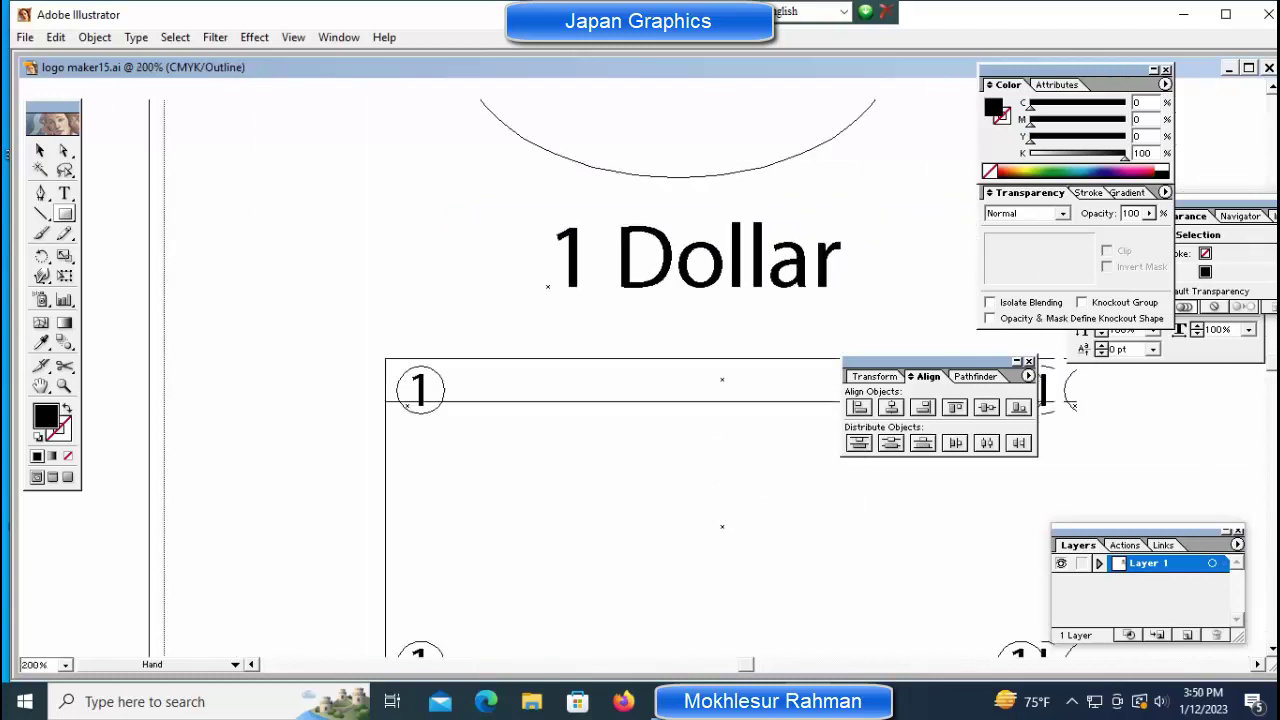
left_click_drag(700, 400, 250, 400)
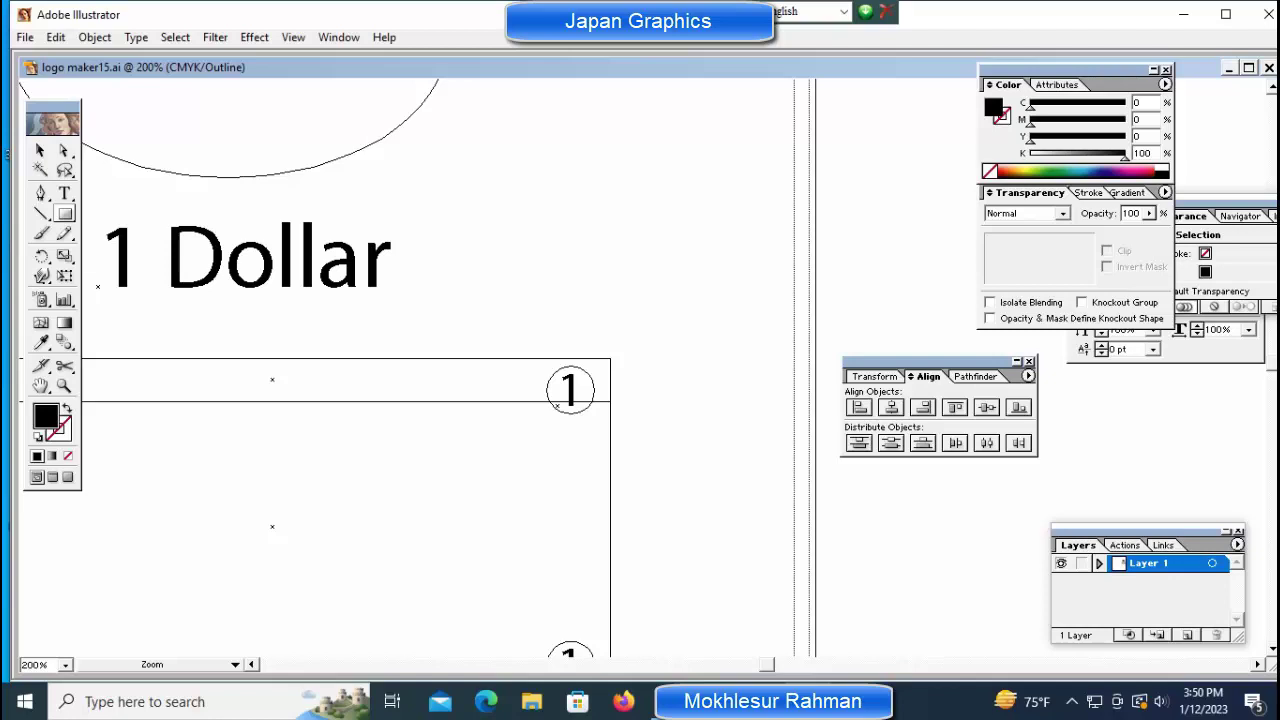
left_click_drag(450, 315, 645, 465)
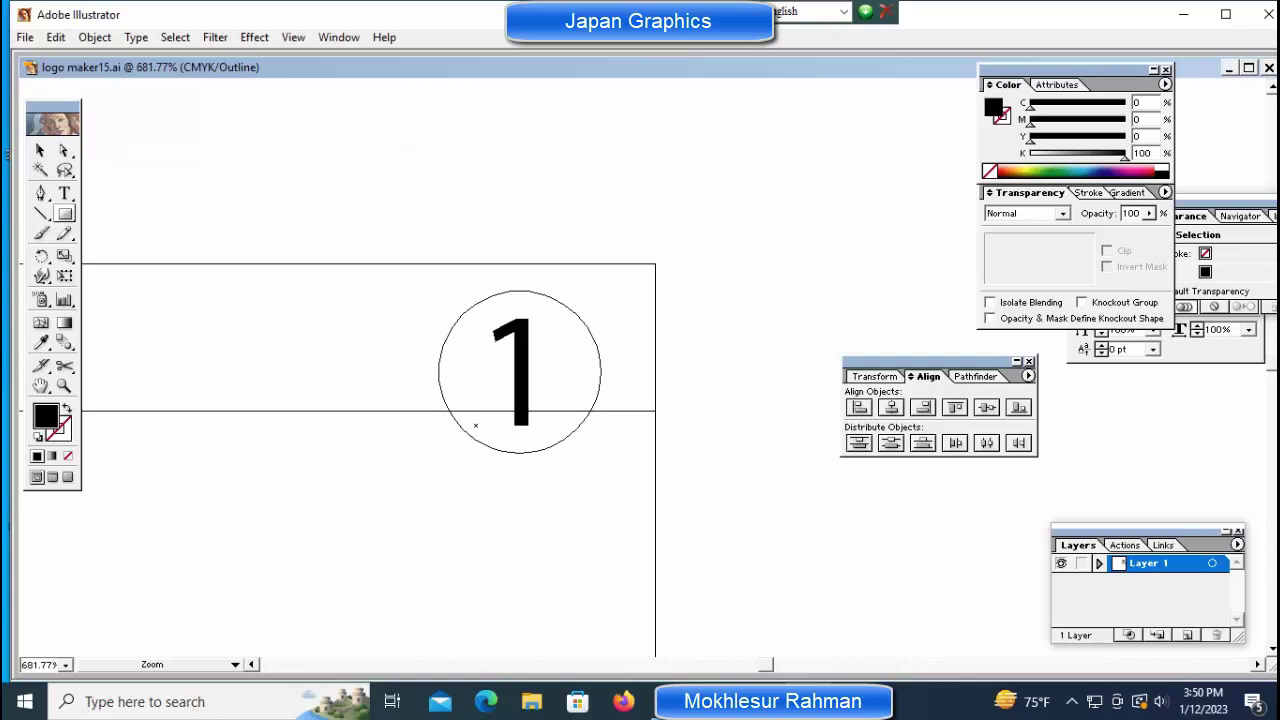
key("v")
key("ctrl+minus")
key("ctrl+minus")
key("ctrl+minus")
key("ctrl+minus")
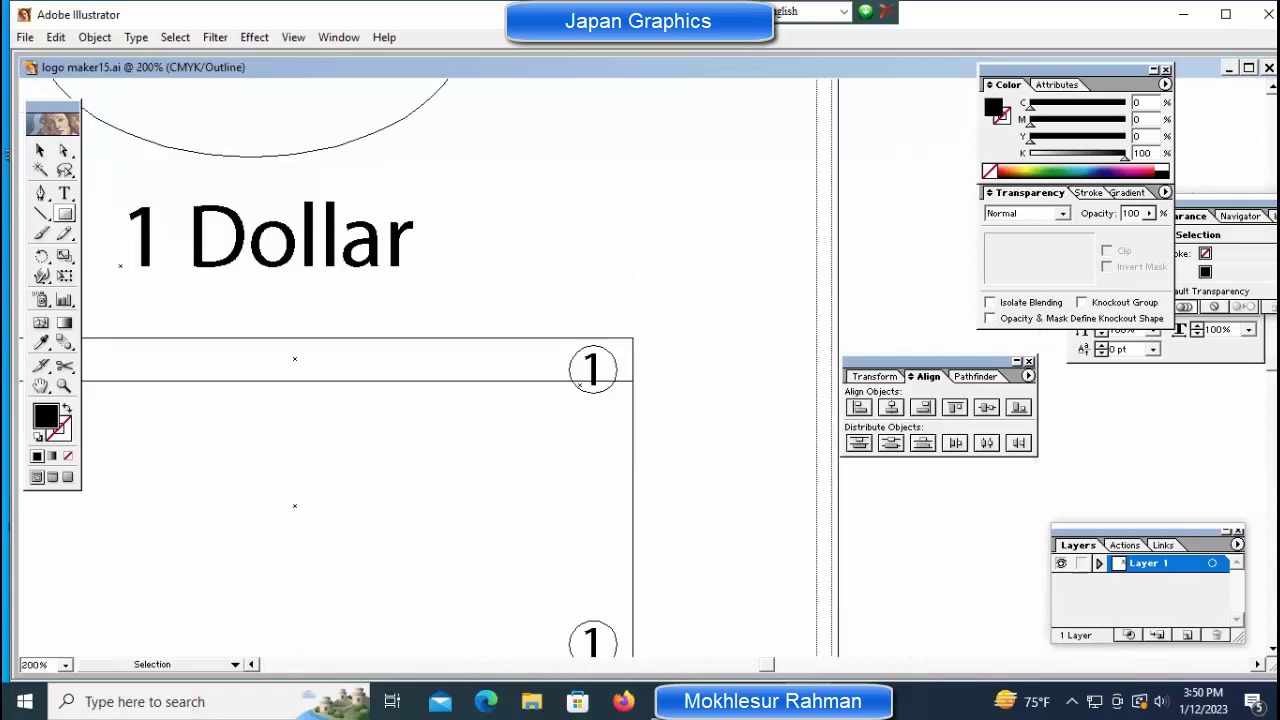
scroll(430, 400, "left", 2)
scroll(430, 400, "left", 4)
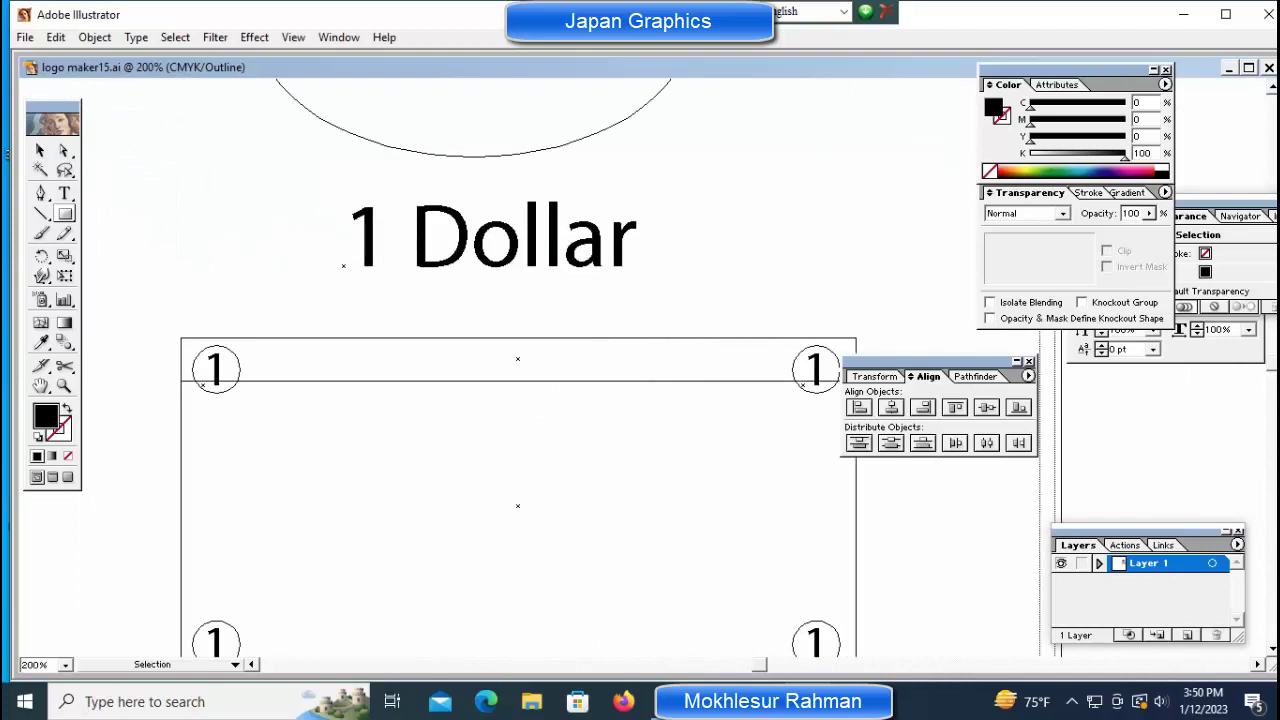
key("ctrl+y")
left_click_drag(490, 240, 596, 390)
key("ctrl+z")
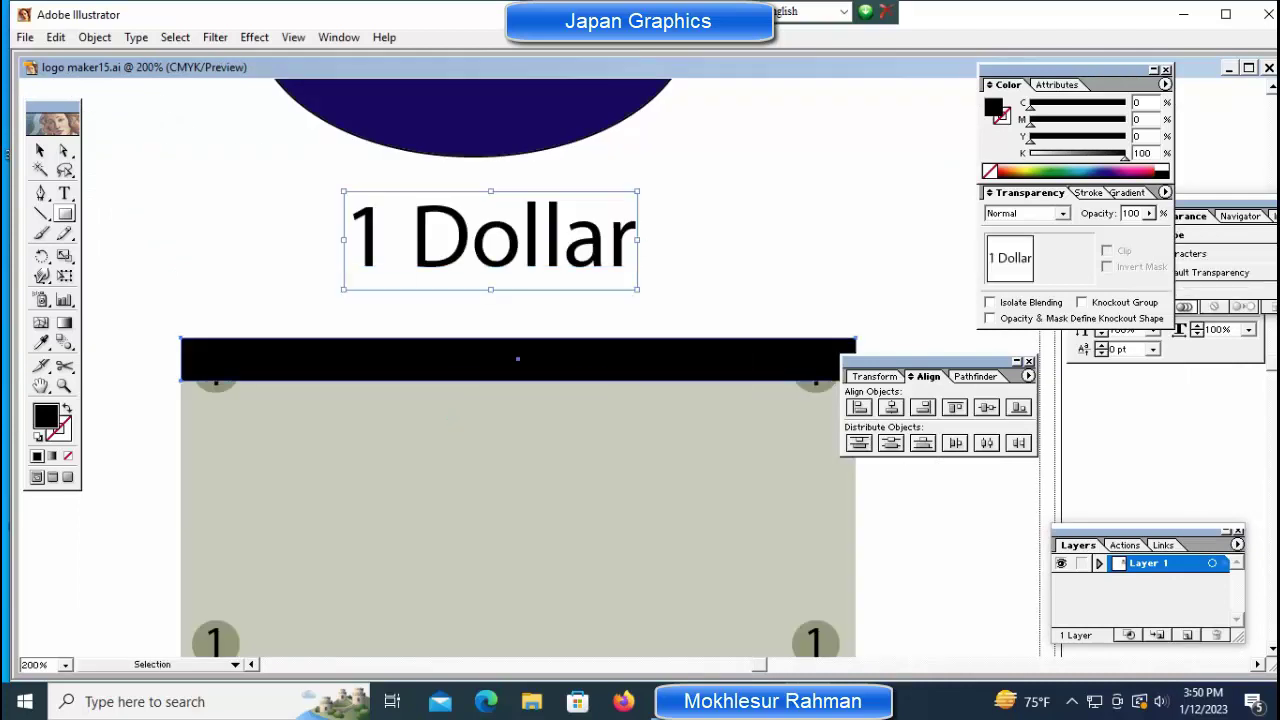
Bring the two top corner circles in front of the bar and shift 1 Dollar left.
left_click(517, 359)
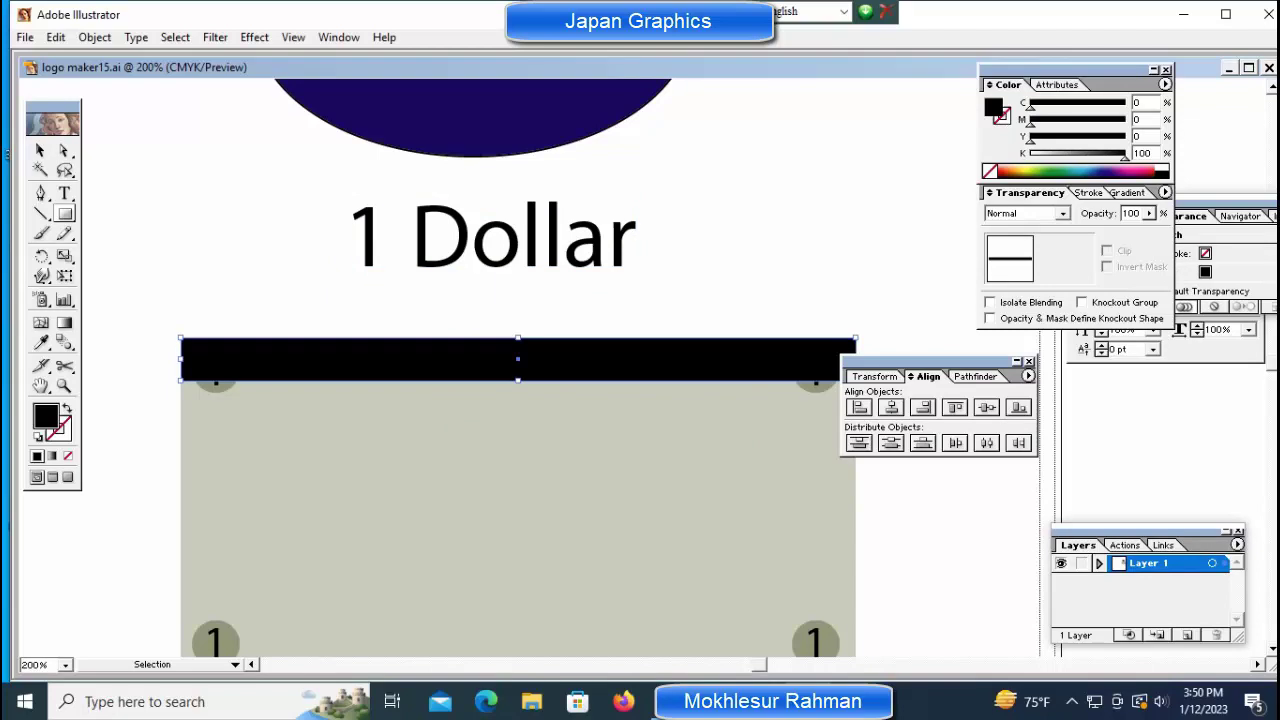
key("ctrl+shift+a")
key("m")
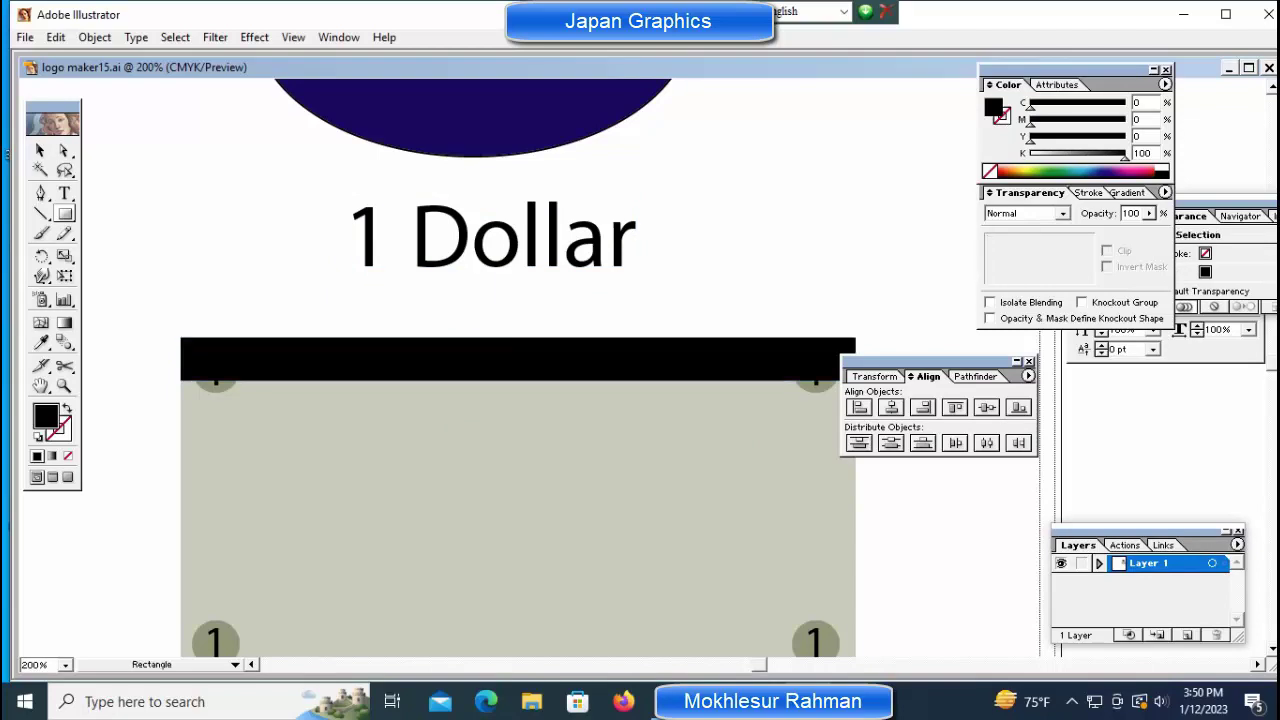
left_click_drag(155, 302, 888, 450)
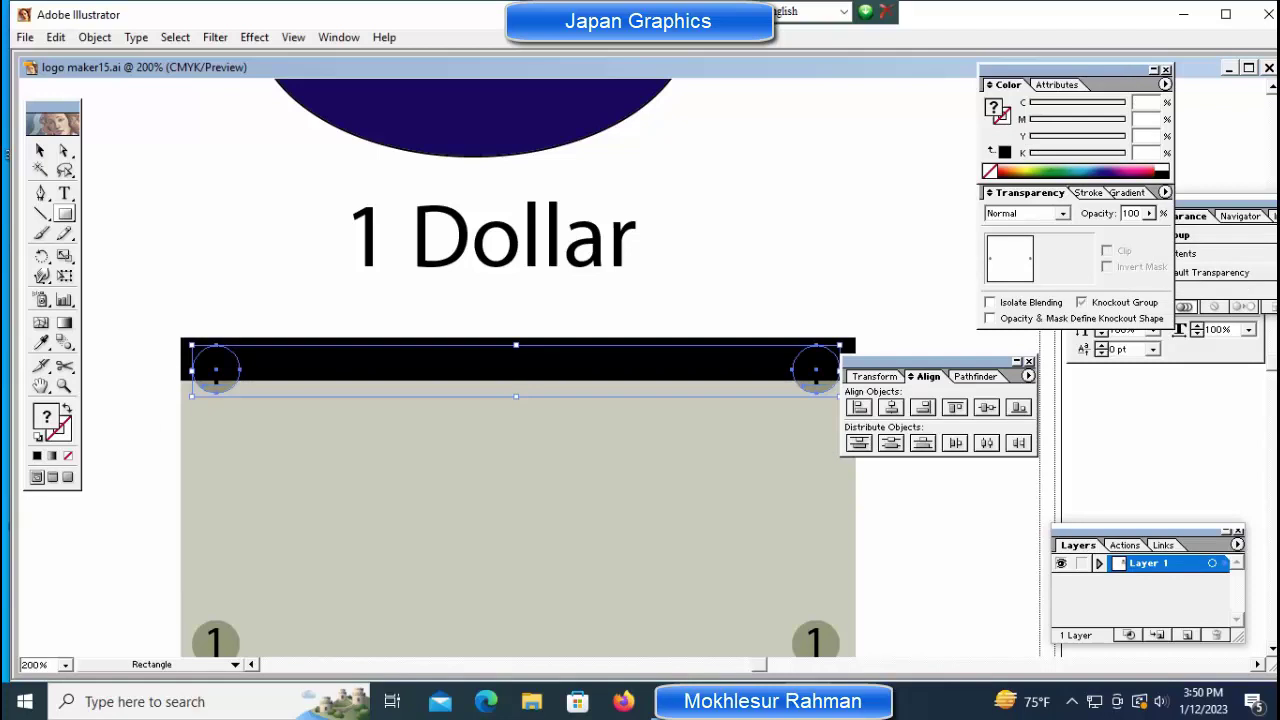
key("v")
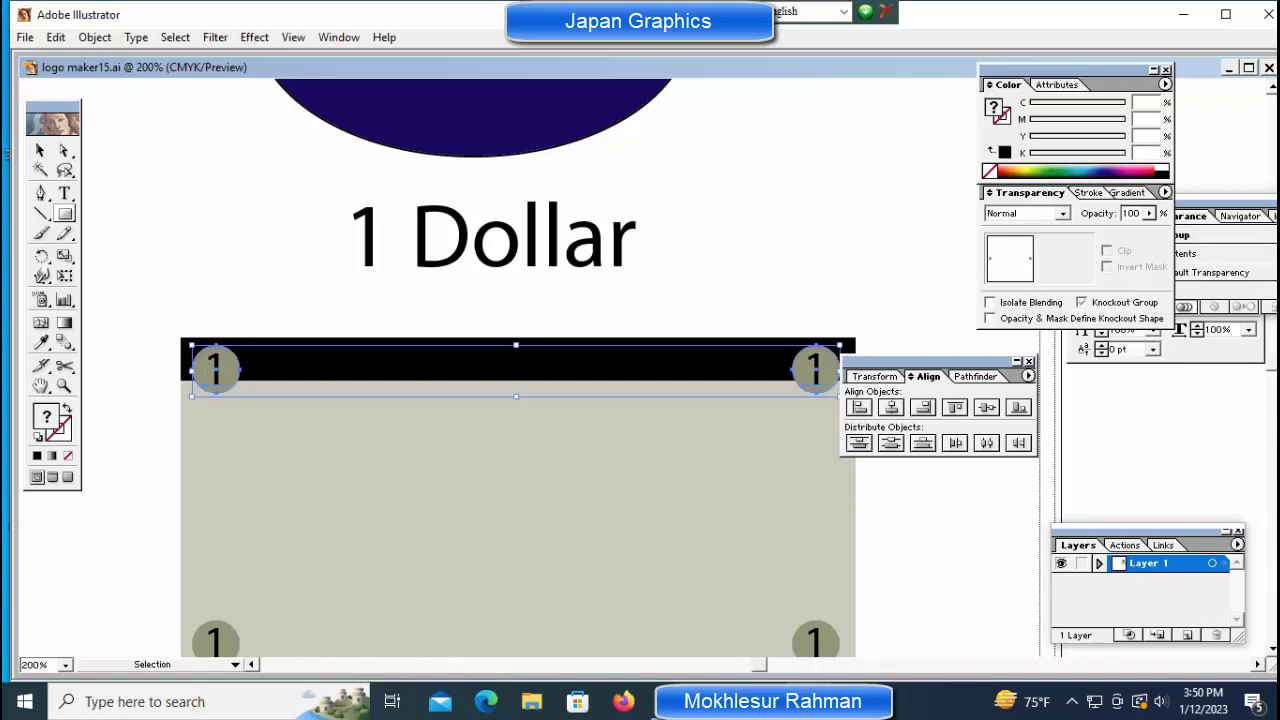
left_click_drag(341, 256, 208, 246)
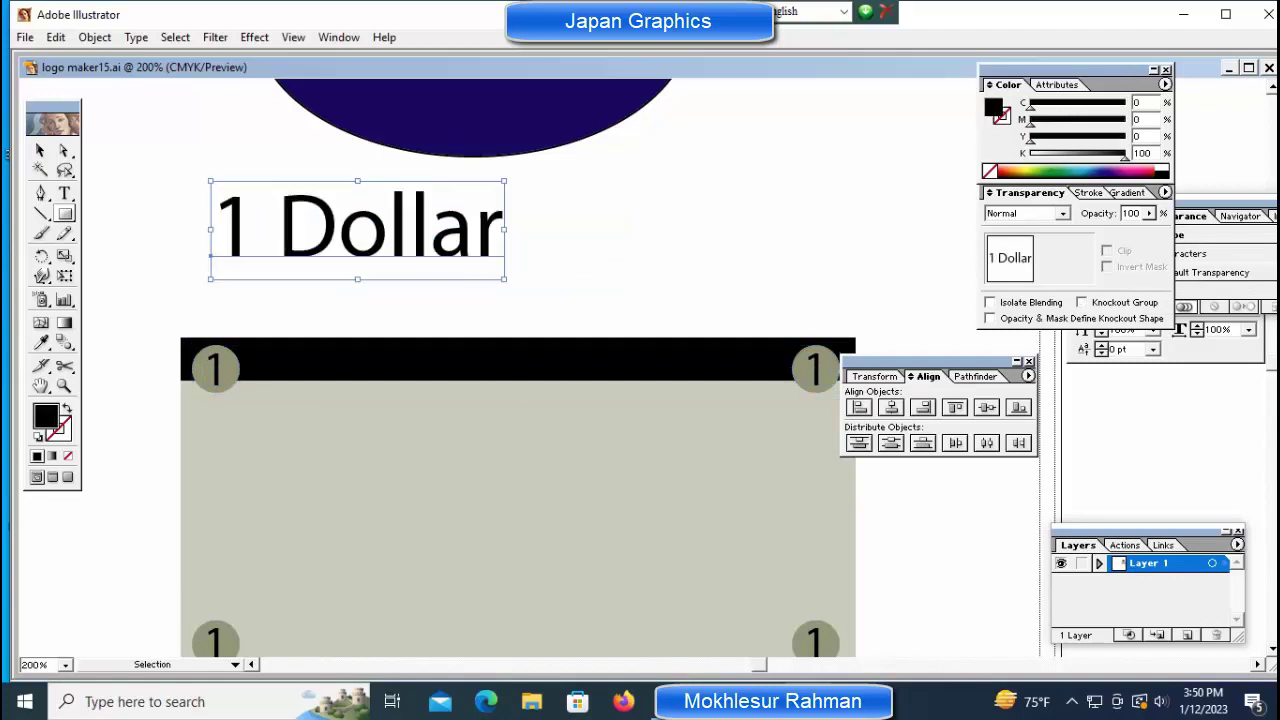
Append ' //Sample' to the heading so it reads '1 Dollar //Sample'.
key("ctrl+shift+a")
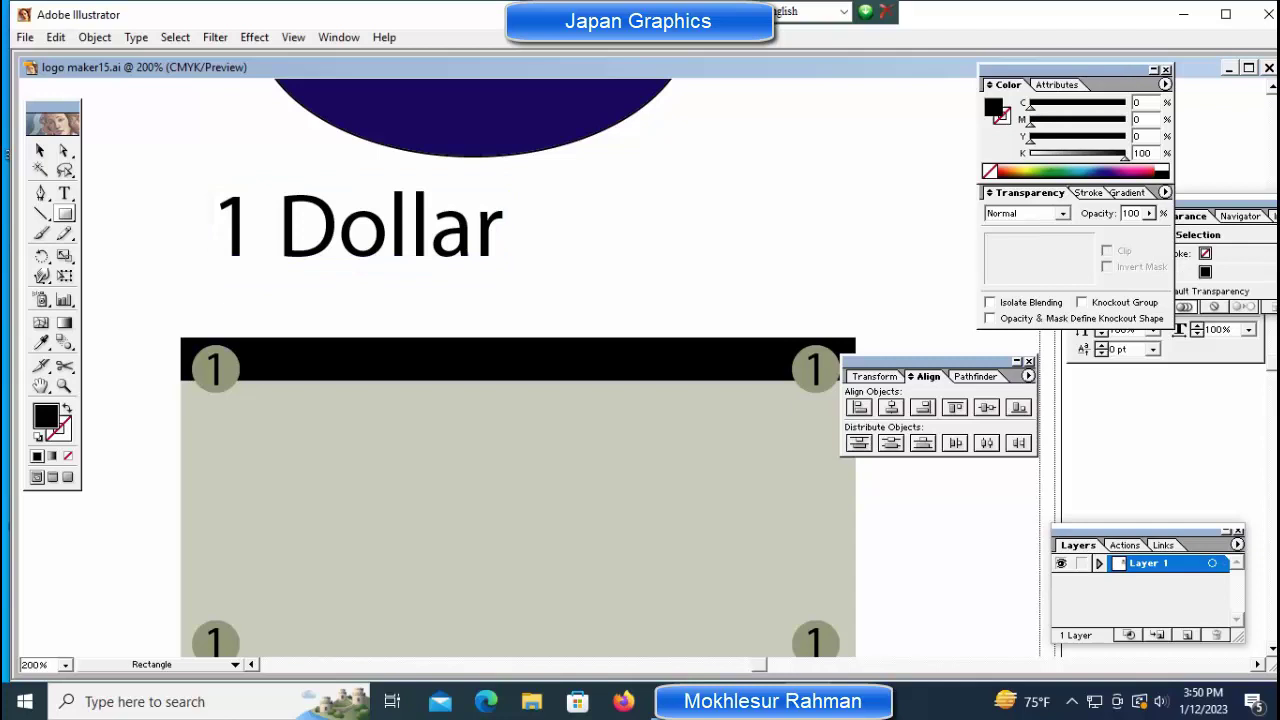
key("t")
left_click(503, 228)
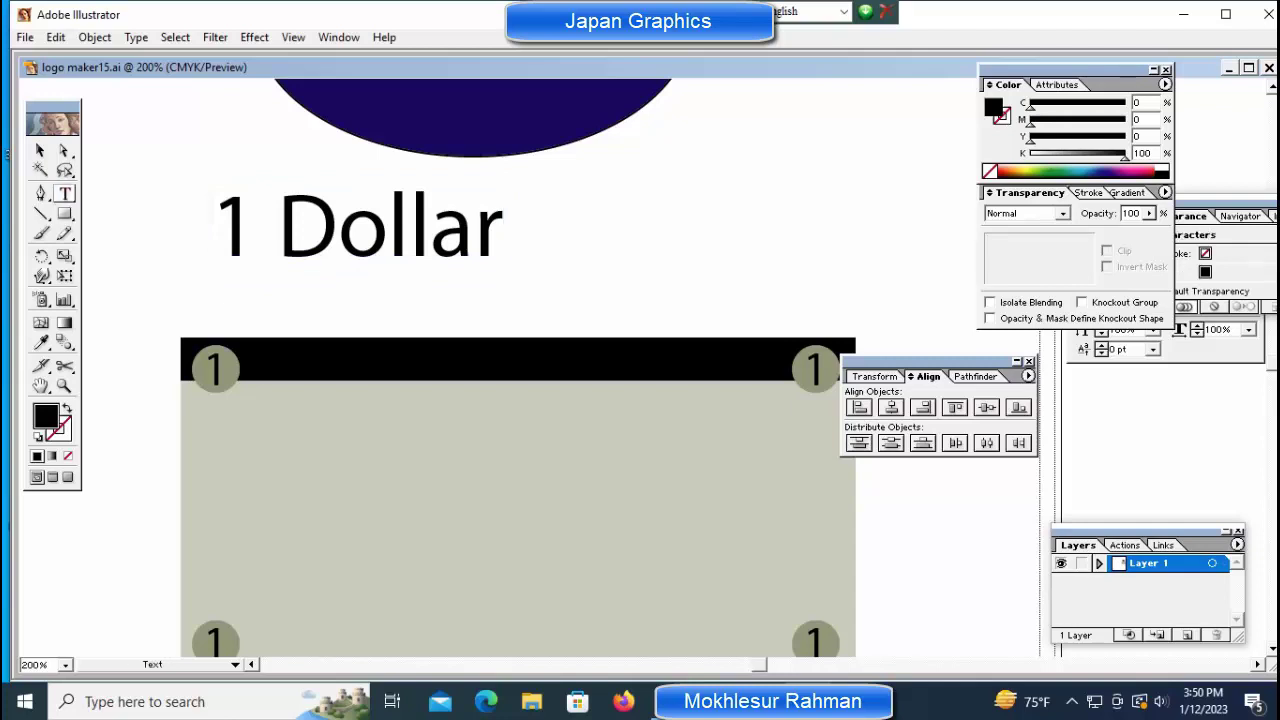
type("Samk")
key("BackSpace")
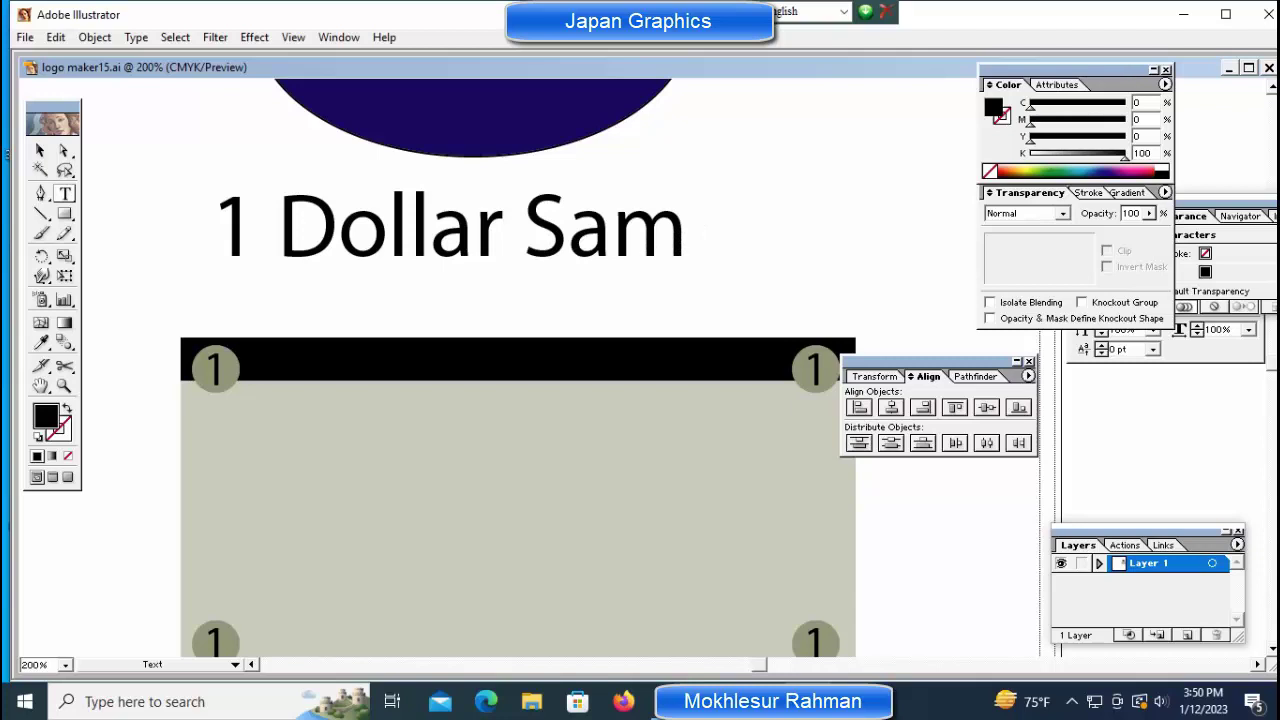
type("ple")
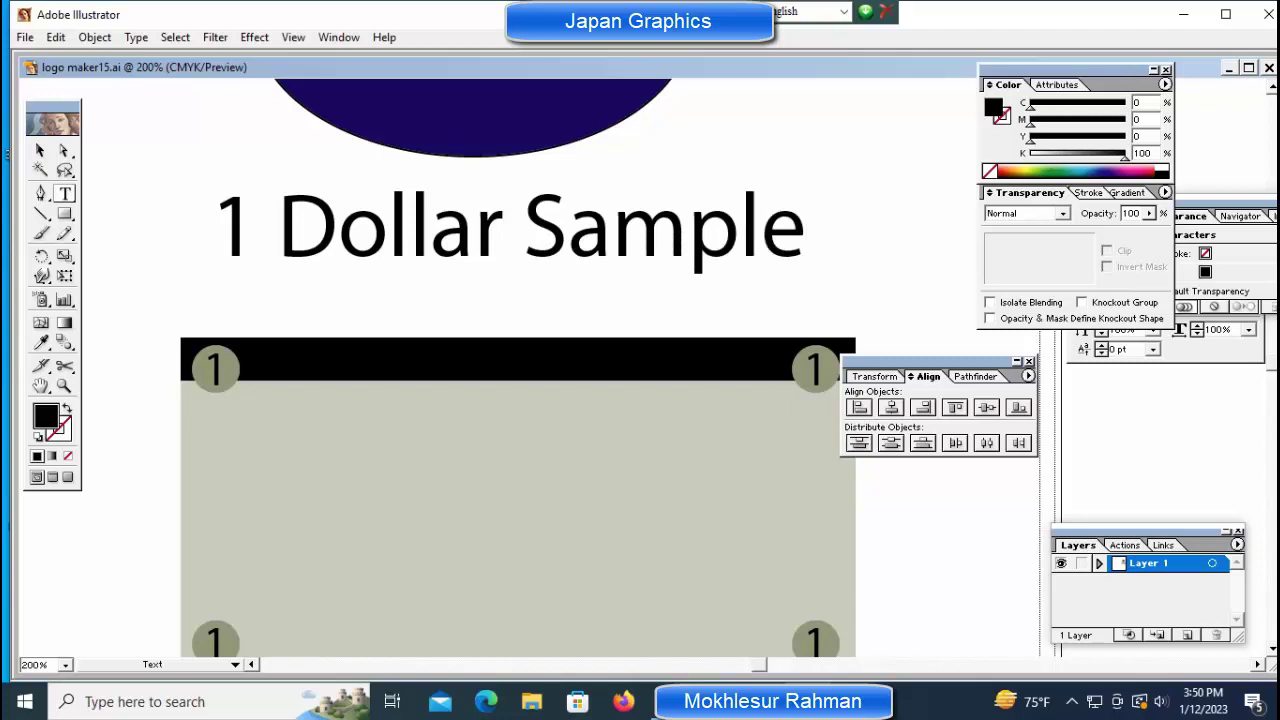
key("Left")
key("Left")
key("Left")
type("//")
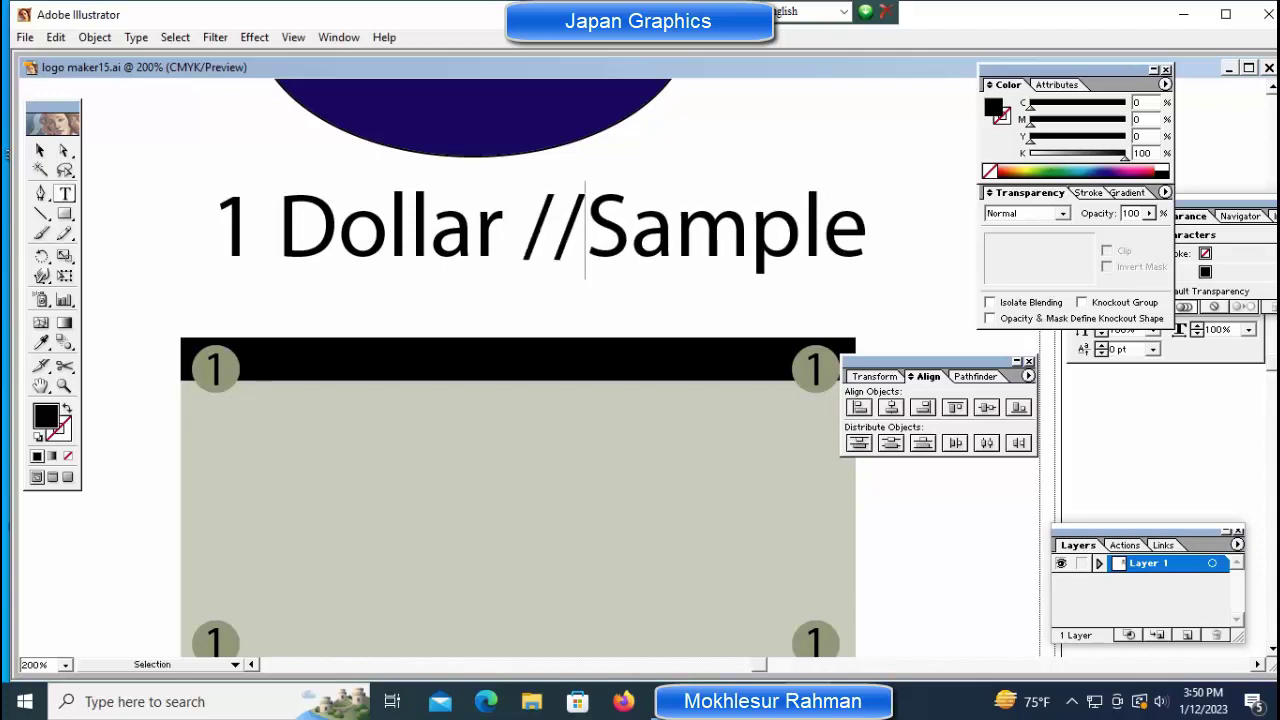
left_click(40, 150)
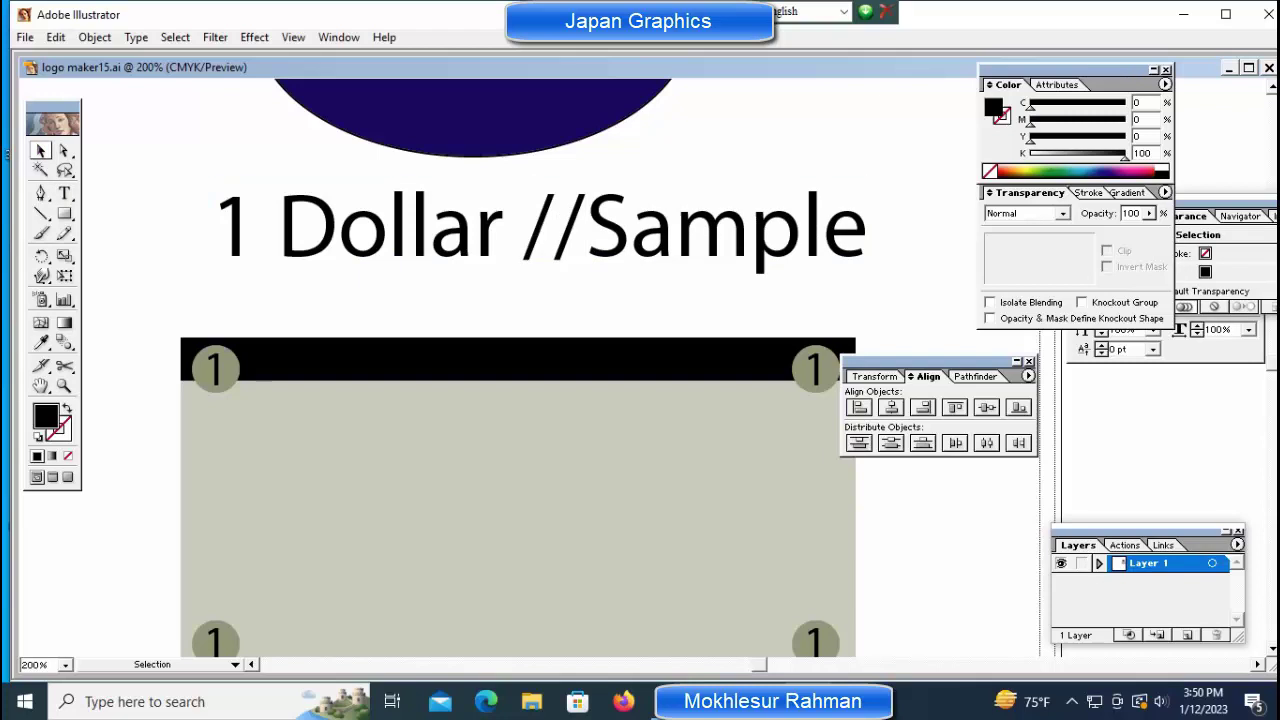
key("ctrl+1")
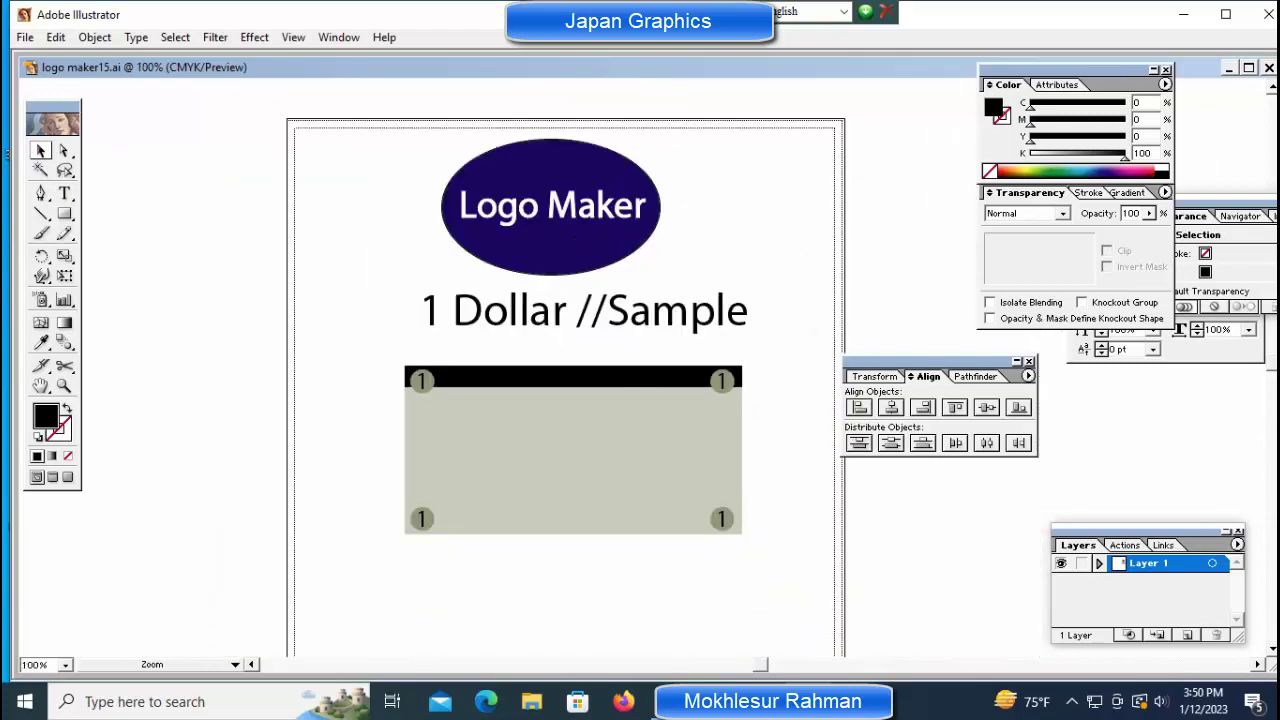
key("ctrl+plus")
key("ctrl+plus")
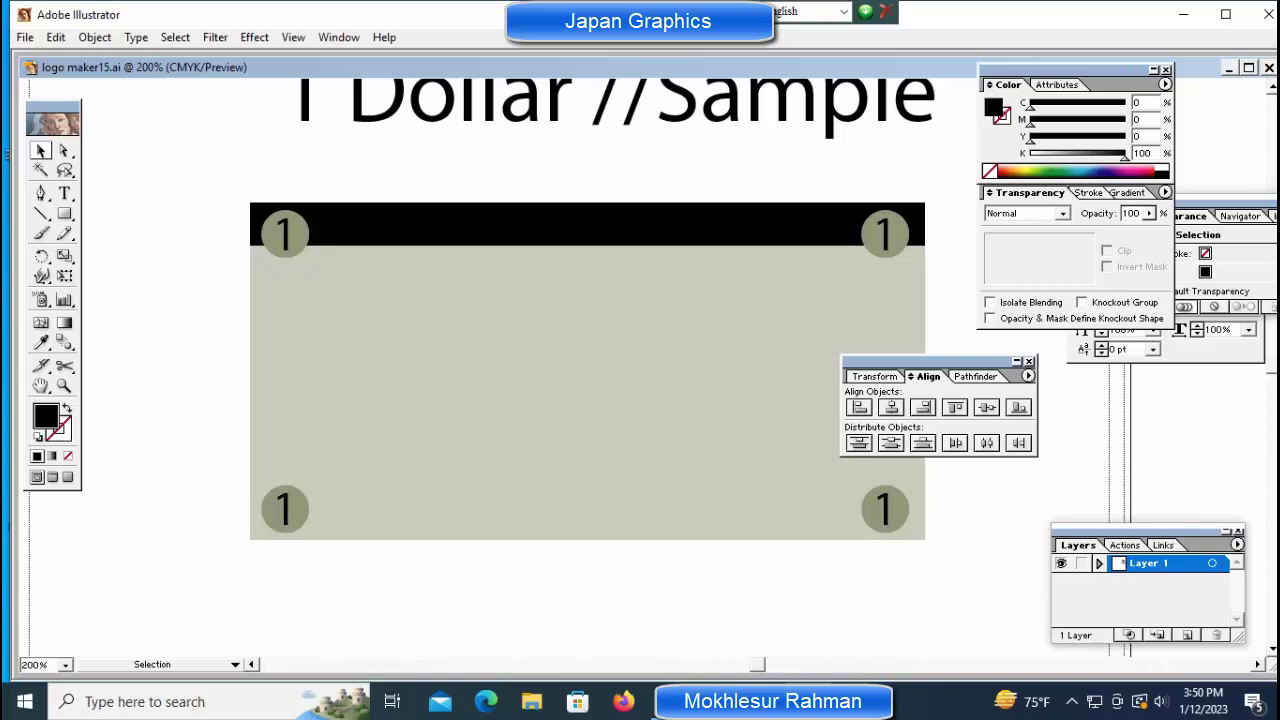
key("ctrl+a")
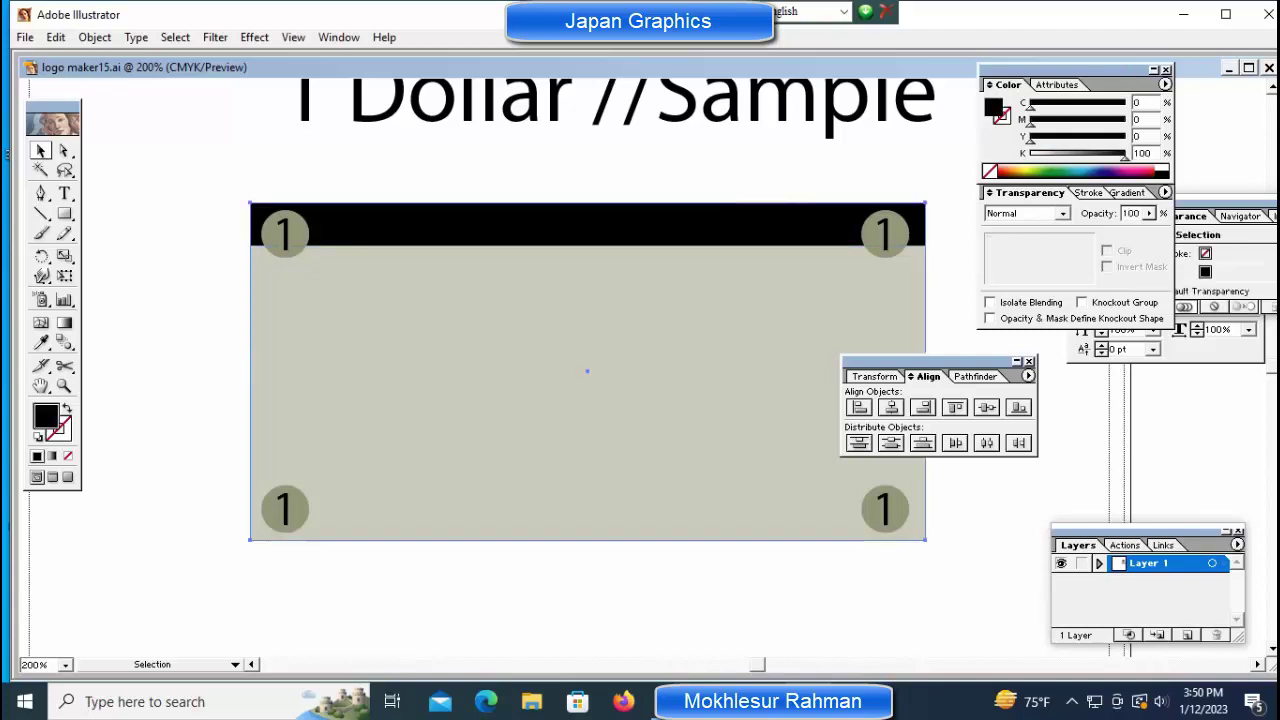
Copy the top black bar down to the banknote's bottom edge.
key("ctrl+shift+a")
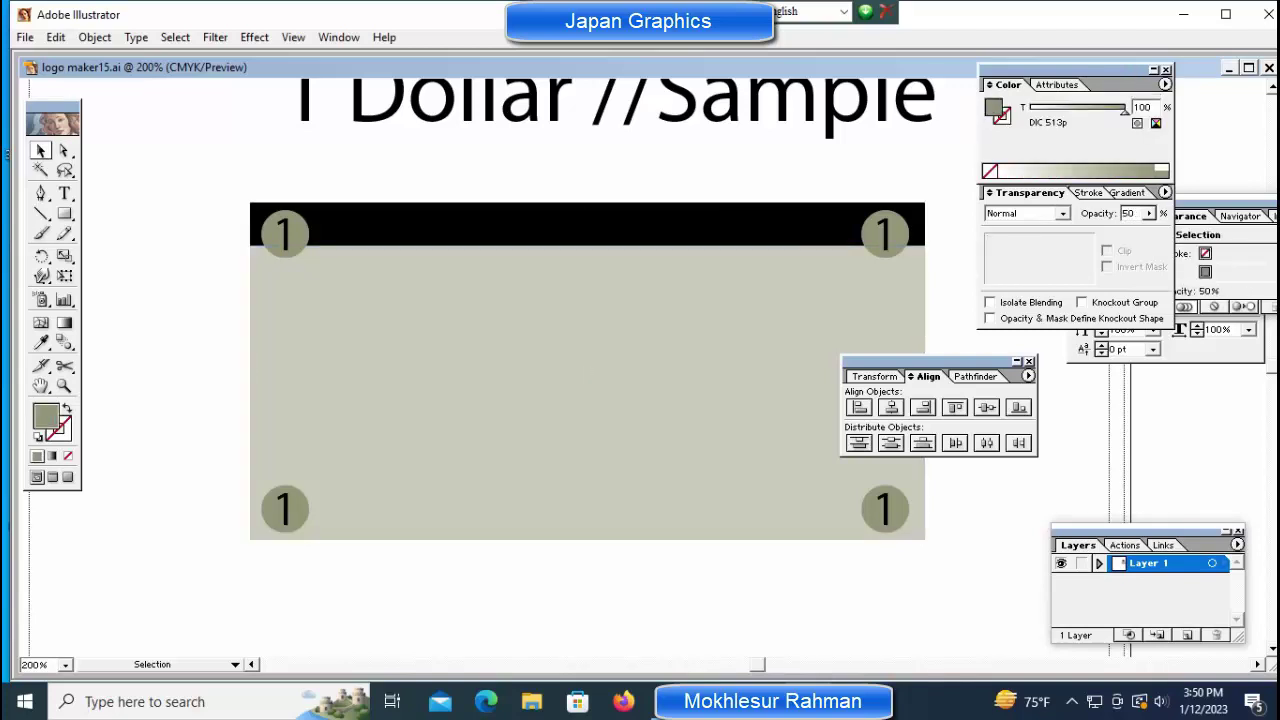
left_click_drag(586, 224, 587, 516)
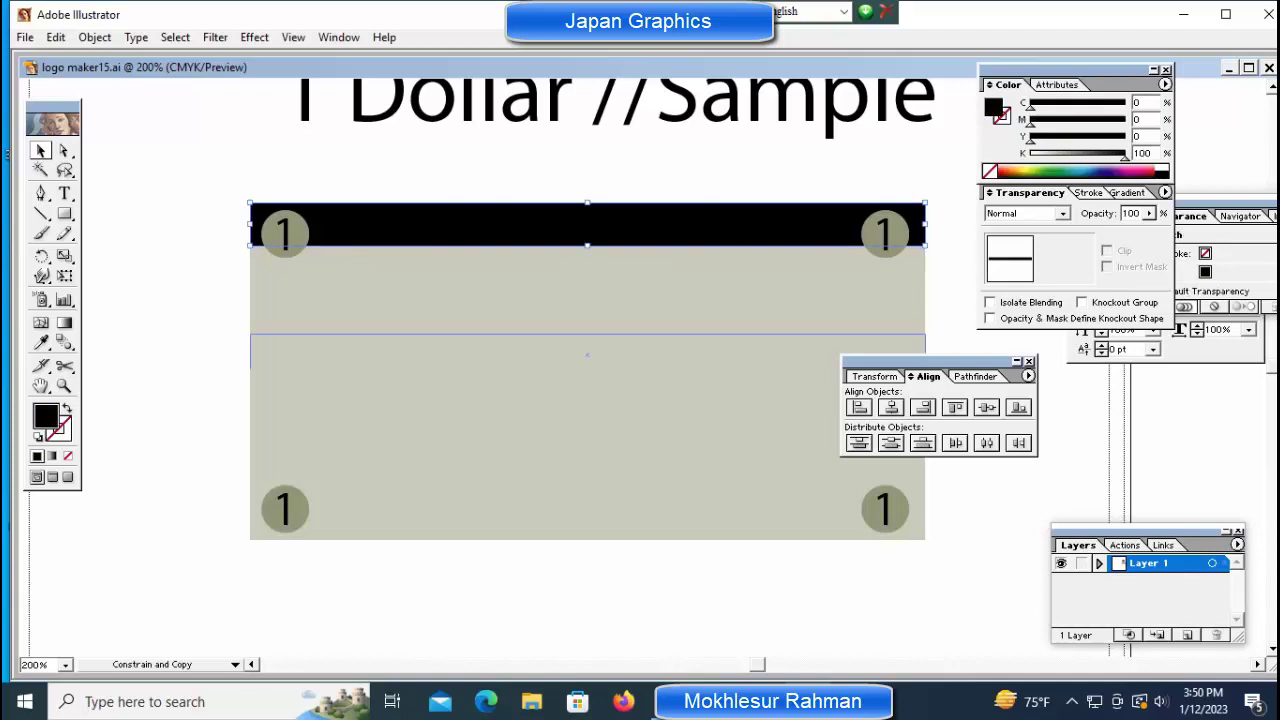
key("z")
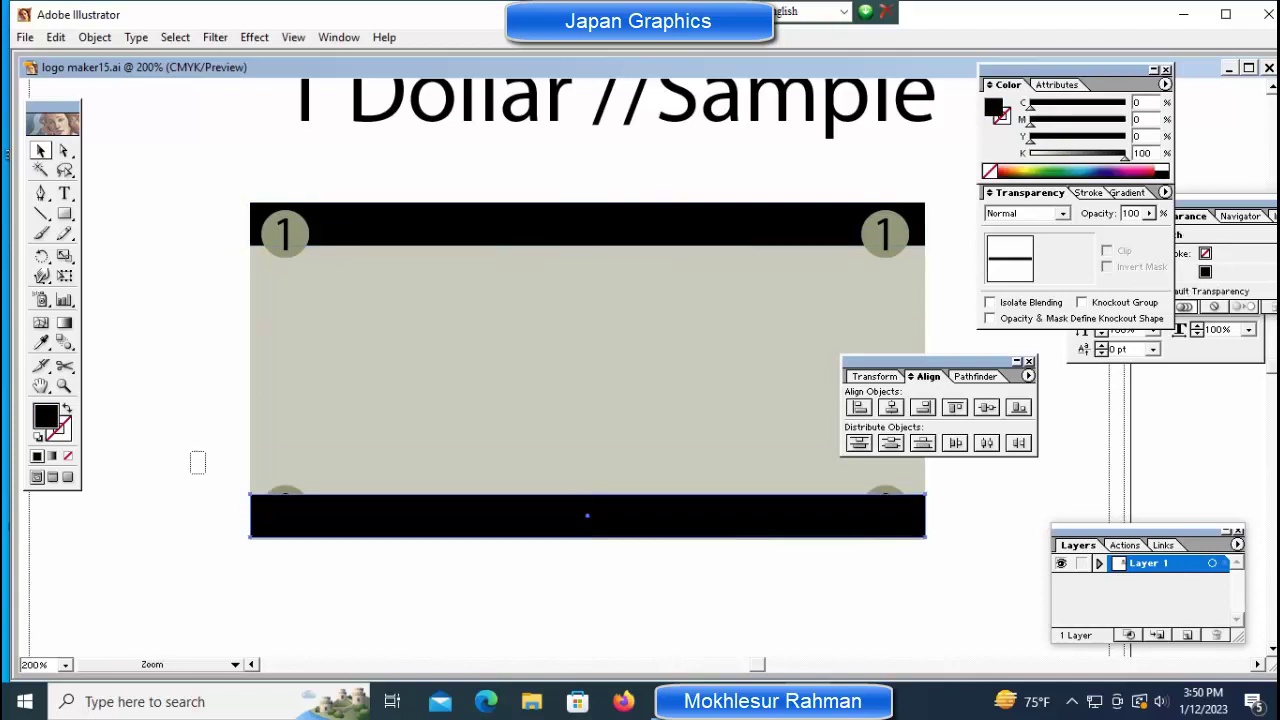
left_click_drag(191, 451, 365, 578)
key("v")
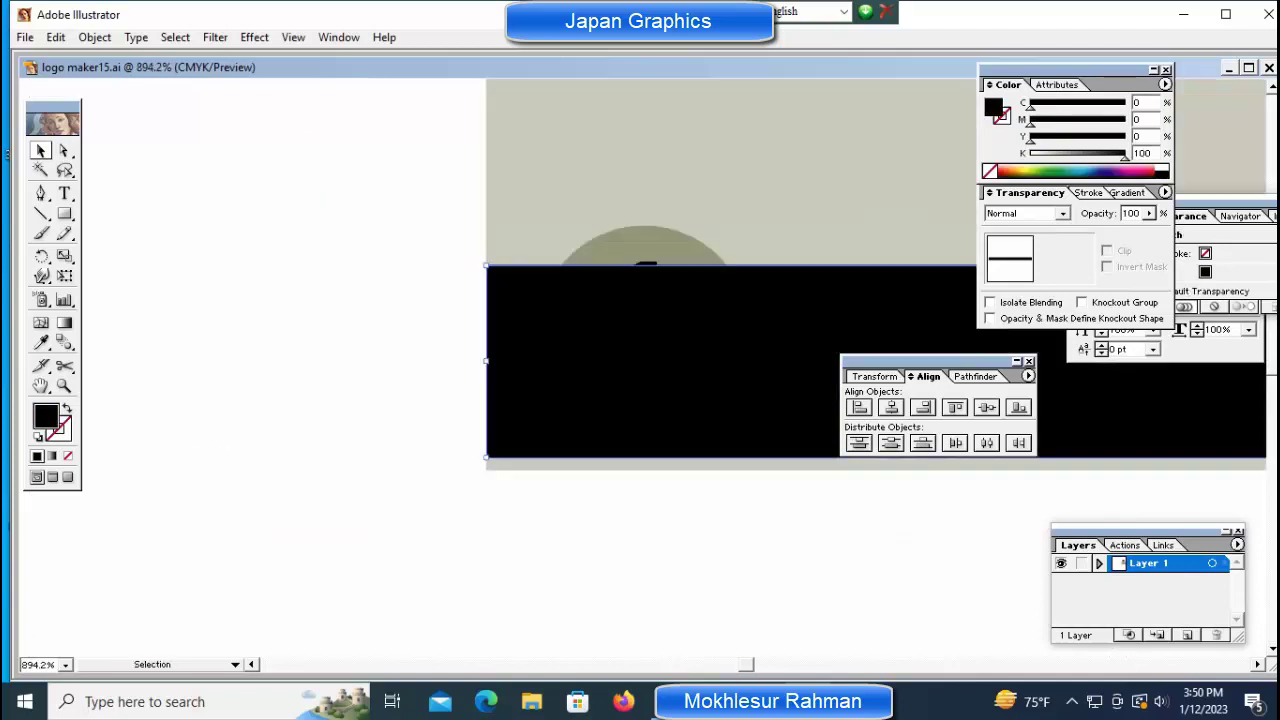
Nudge the bottom bar in Outline view until it sits flush with the lower border.
key("ctrl+y")
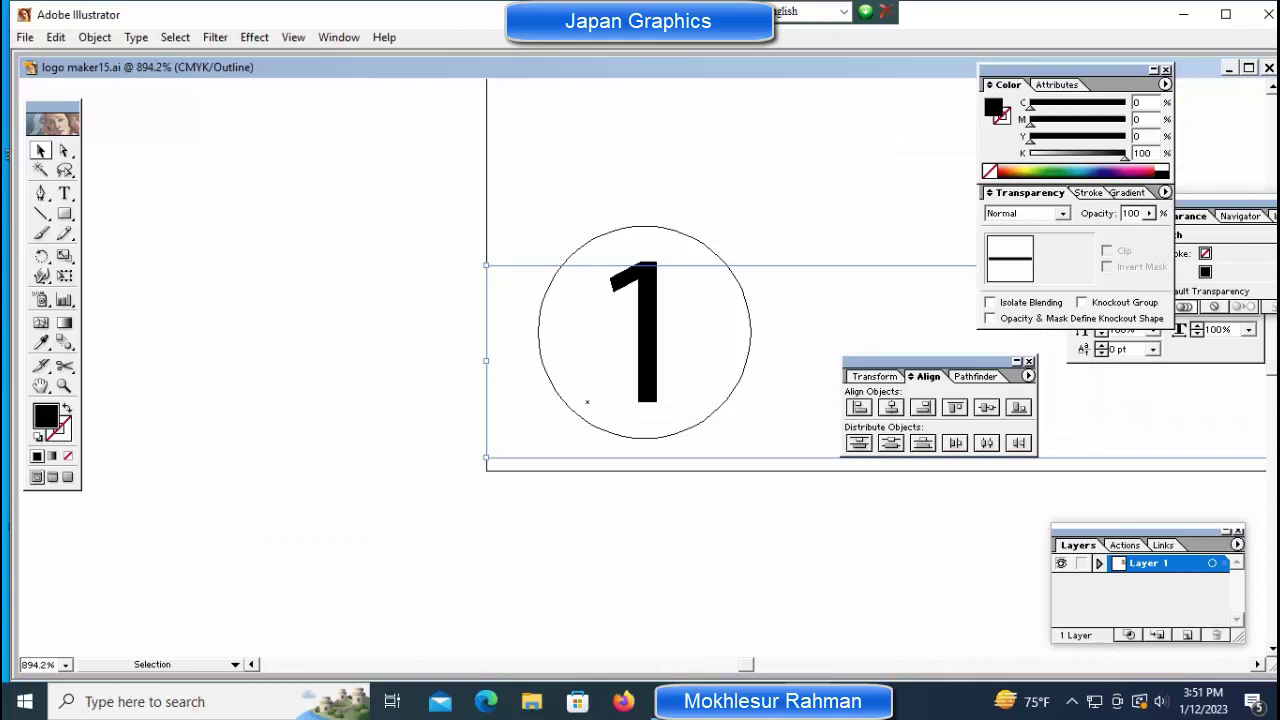
key("Down")
key("Down")
key("Up")
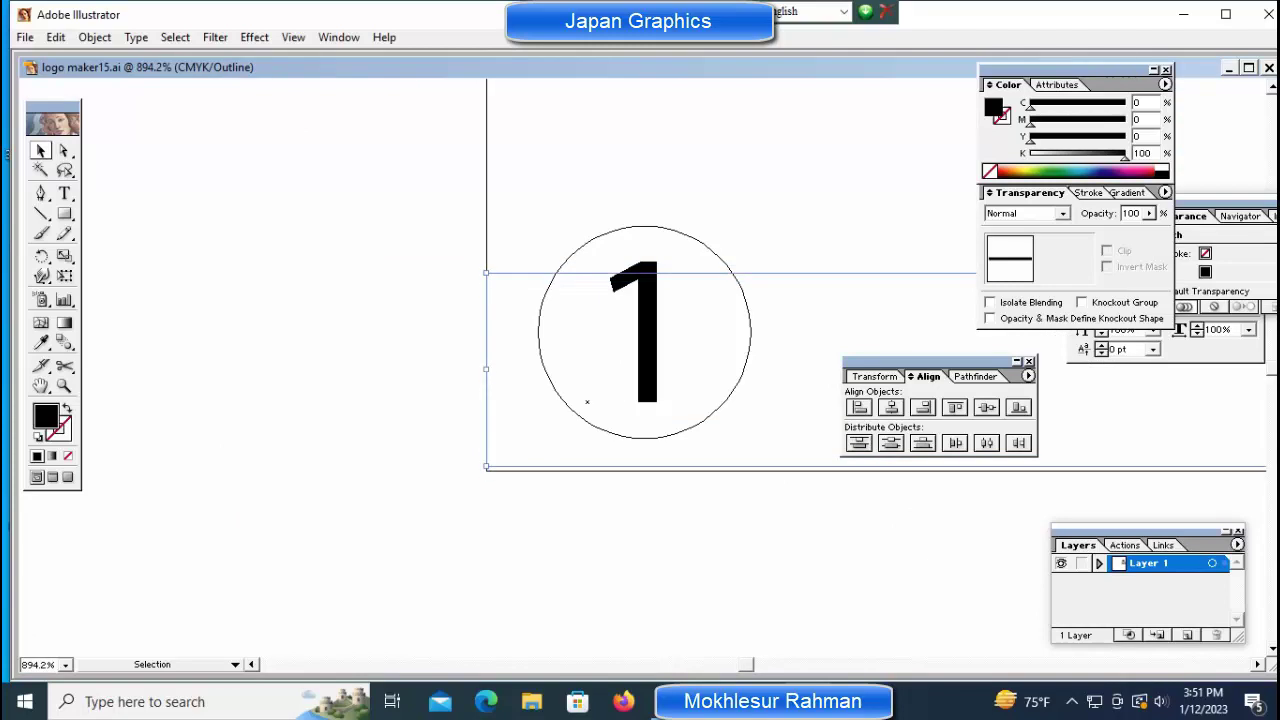
key("Down")
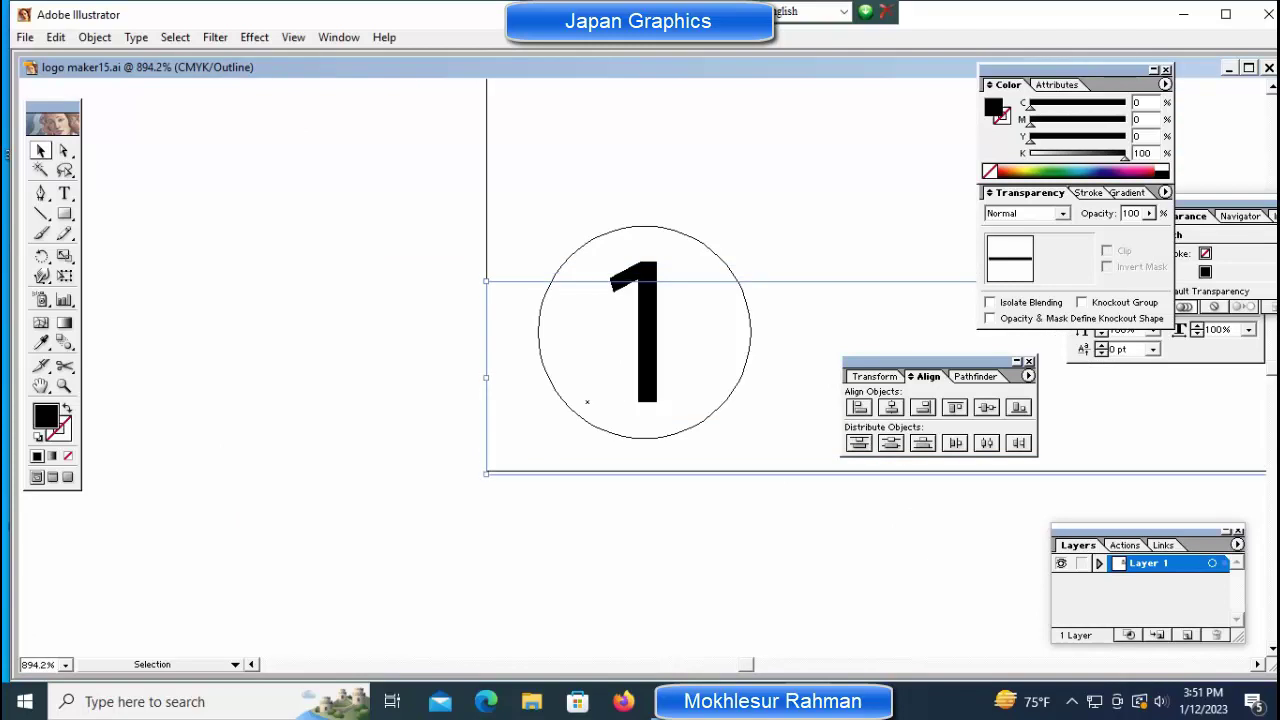
key("ctrl+plus")
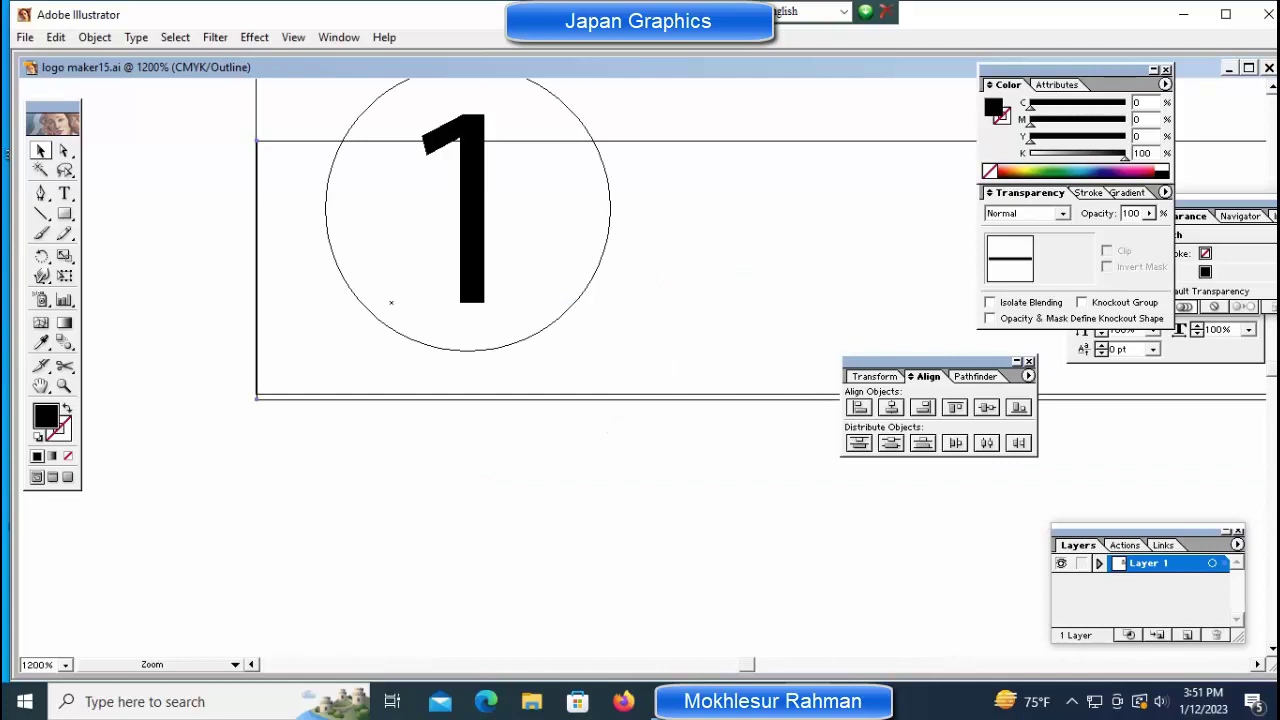
key("ctrl+plus")
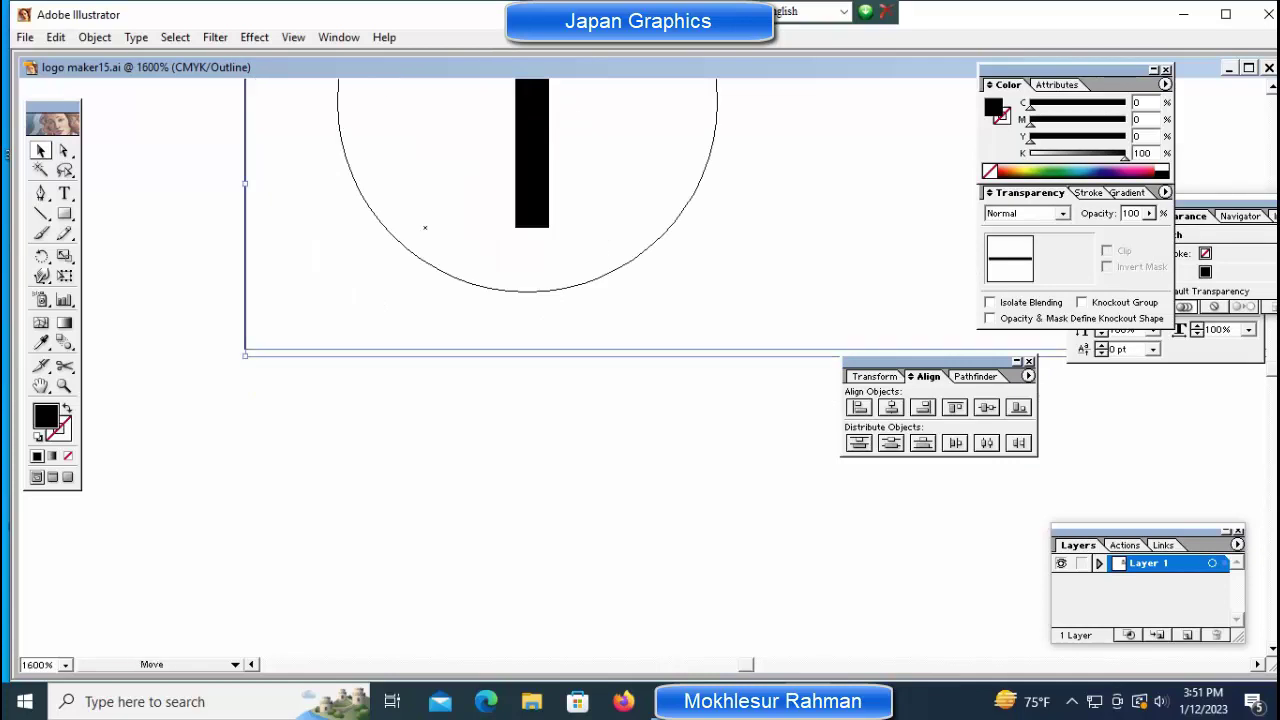
key("ctrl+shift+a")
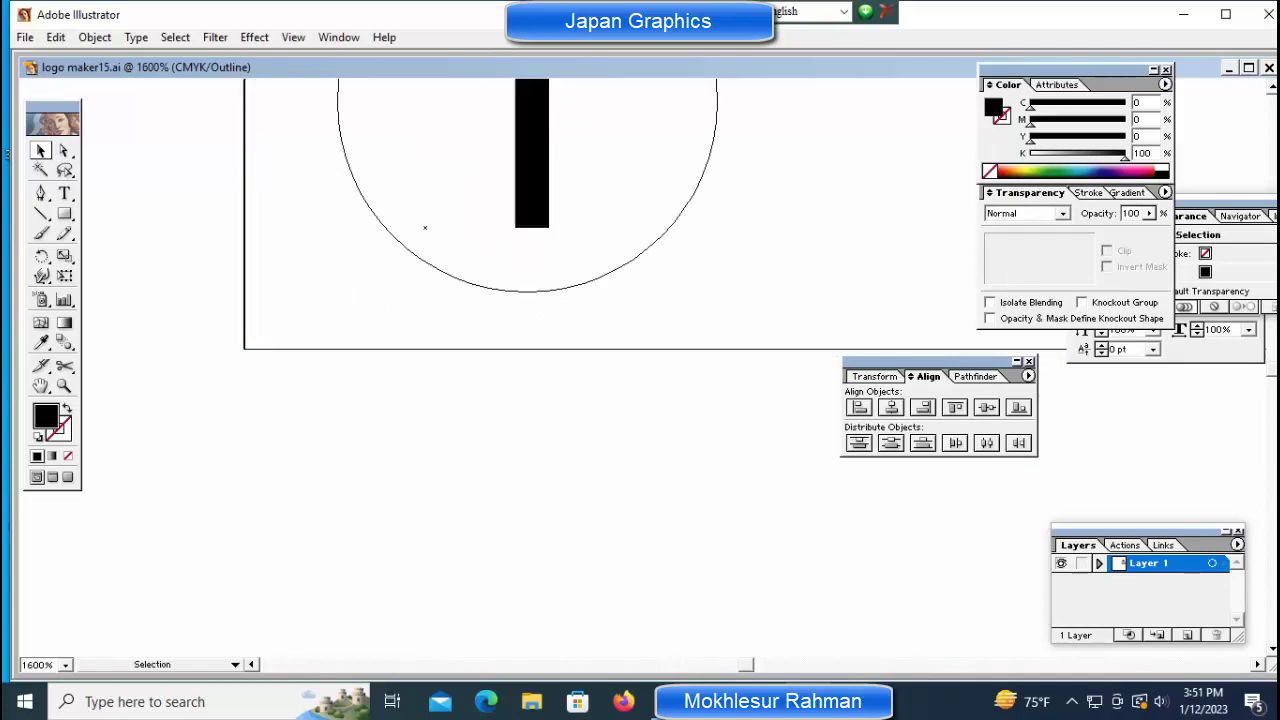
key("ctrl+minus")
key("ctrl+minus")
key("ctrl+minus")
key("ctrl+minus")
key("ctrl+minus")
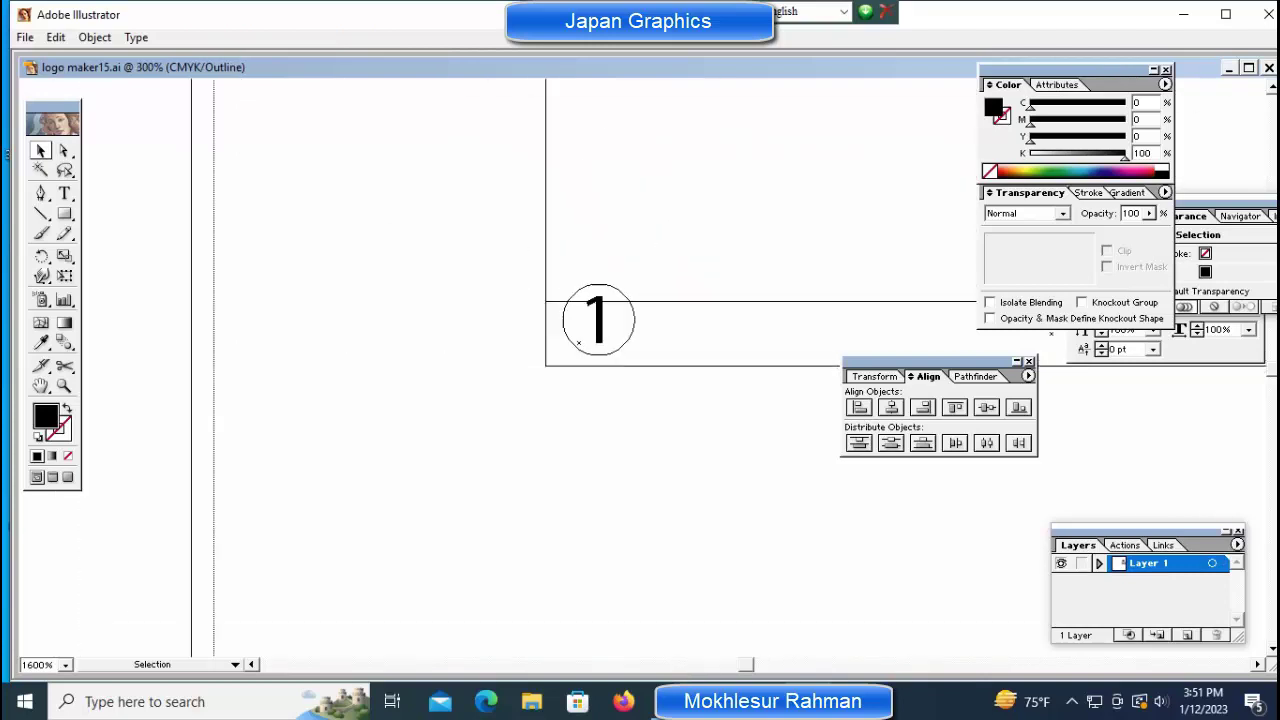
key("ctrl+minus")
key("ctrl+minus")
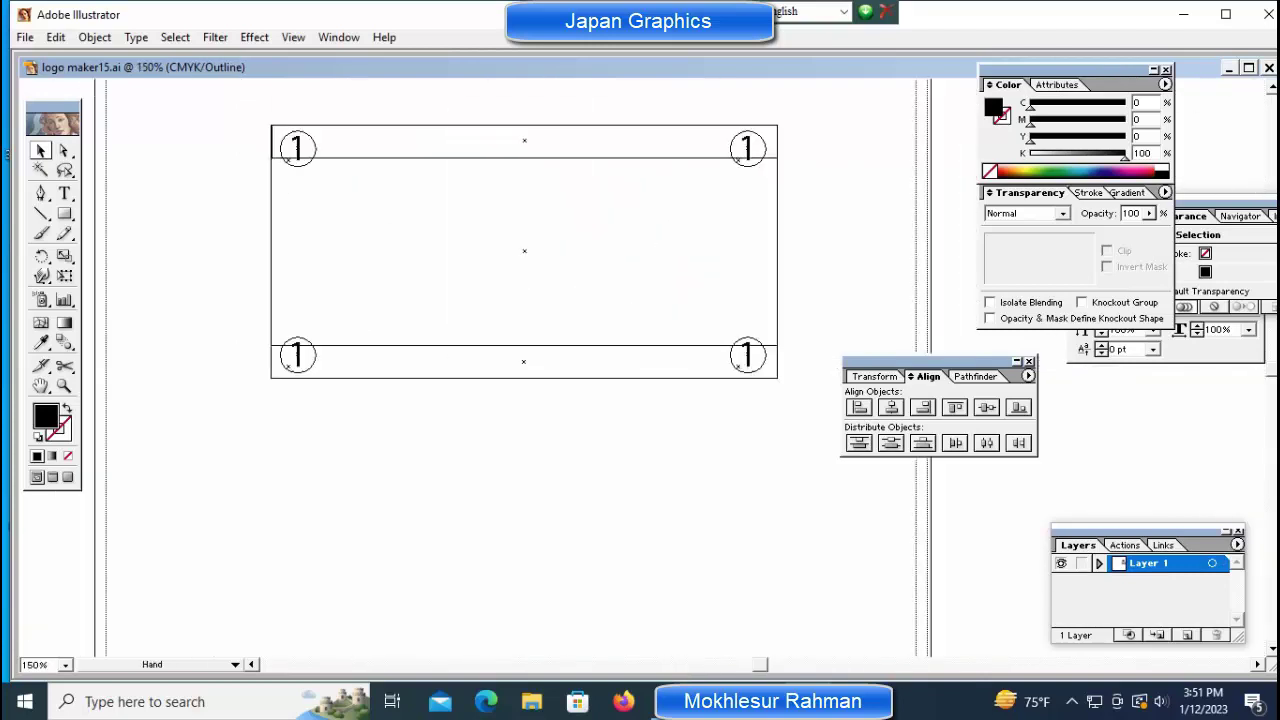
Back in Preview, lock the bottom black bar with Object > Lock > Selection.
key("ctrl+y")
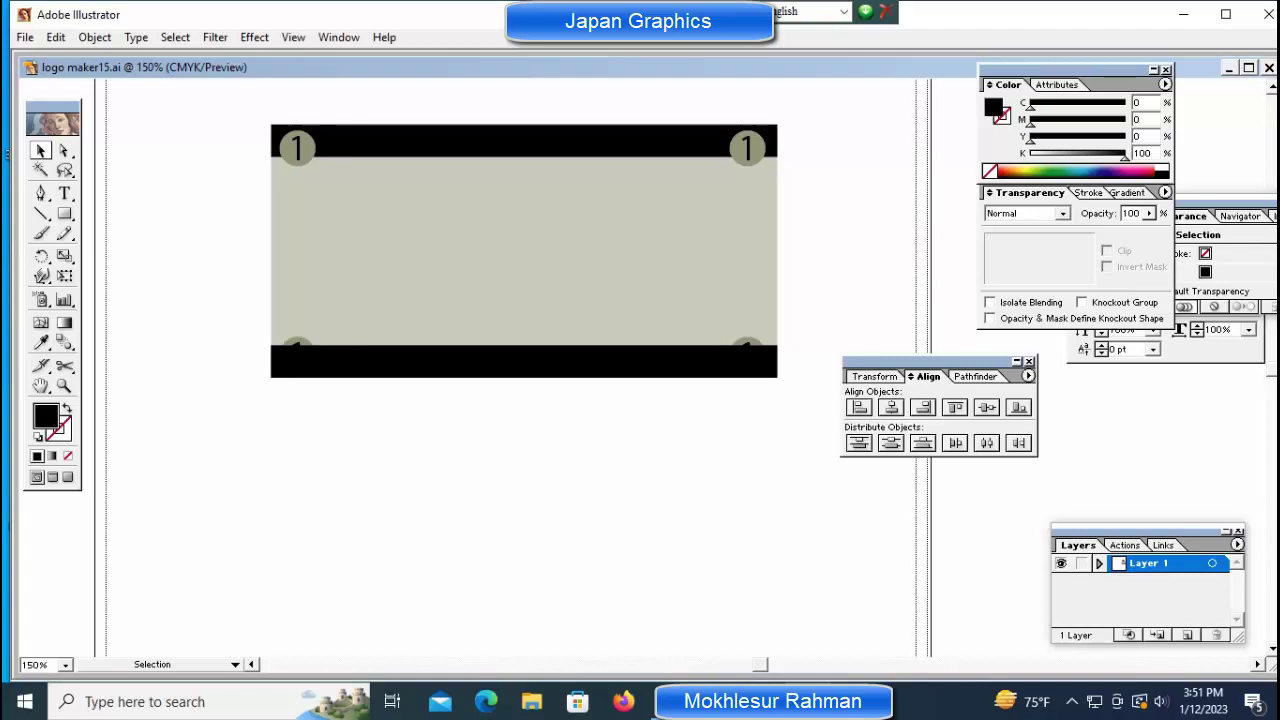
left_click_drag(222, 292, 950, 484)
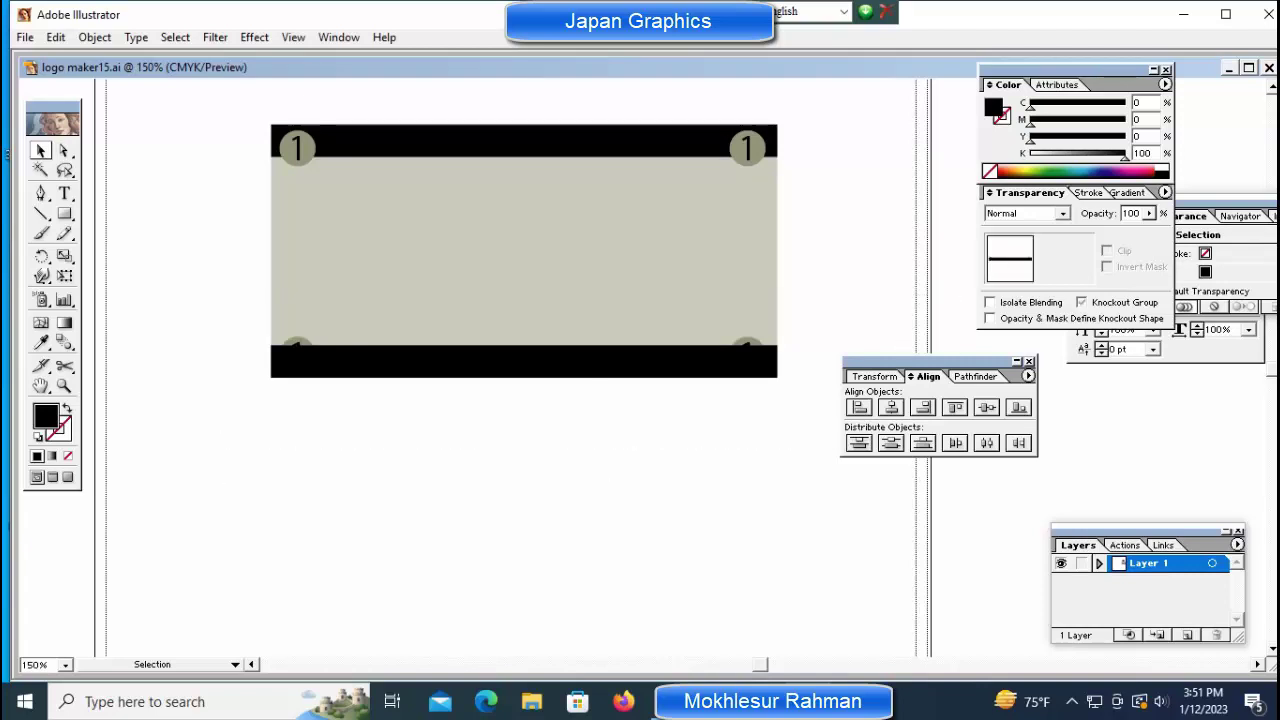
left_click(523, 365)
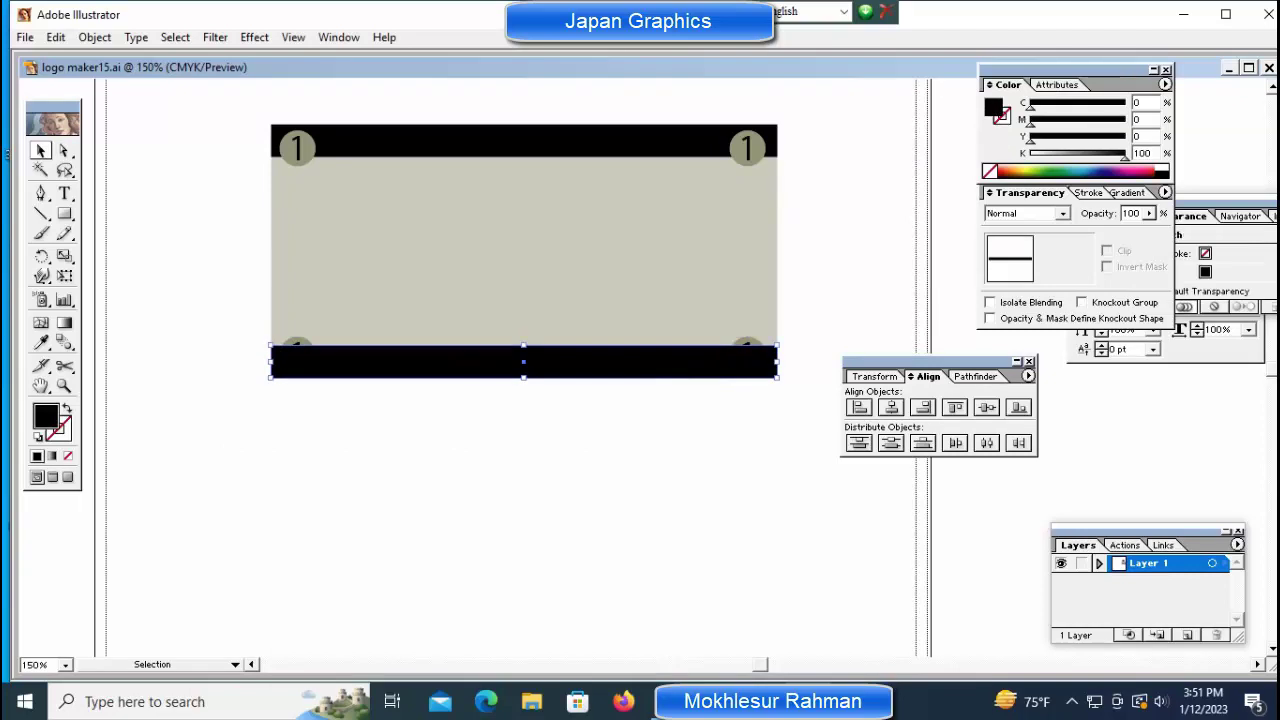
left_click(95, 37)
mouse_move(104, 138)
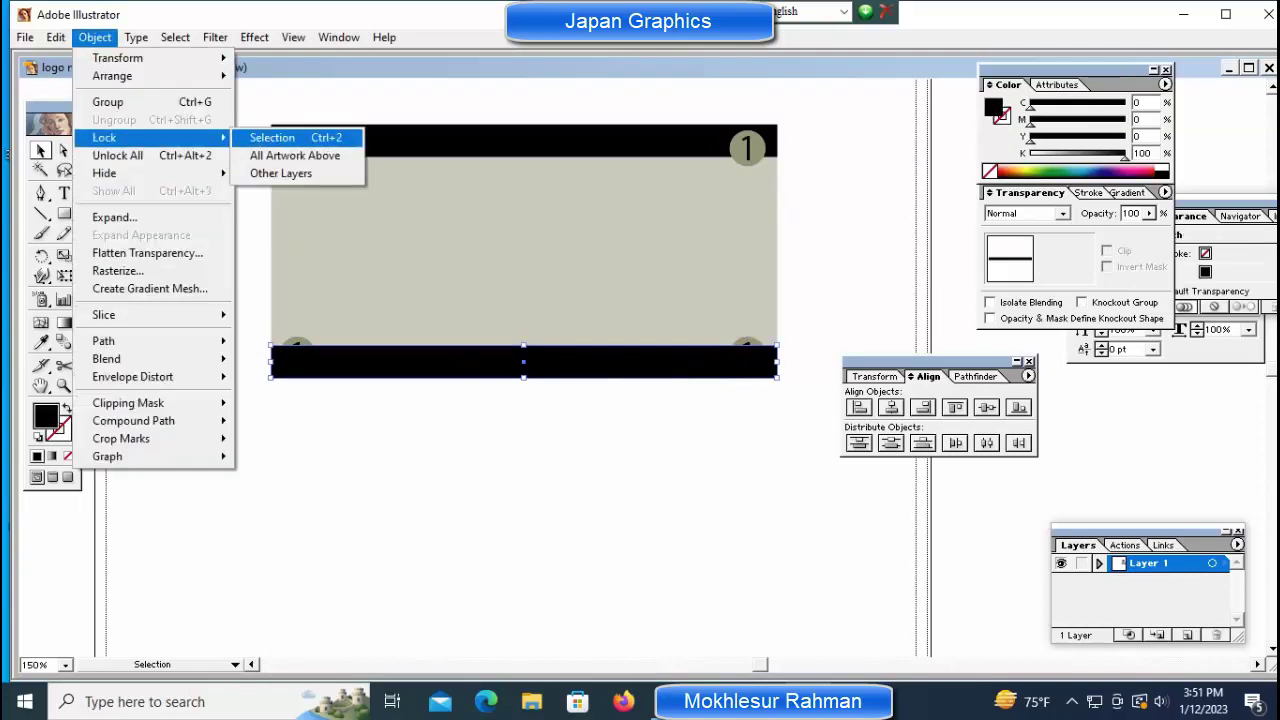
left_click(275, 138)
Bring the two lower number circles in front of the locked bar.
left_click_drag(190, 318, 812, 392)
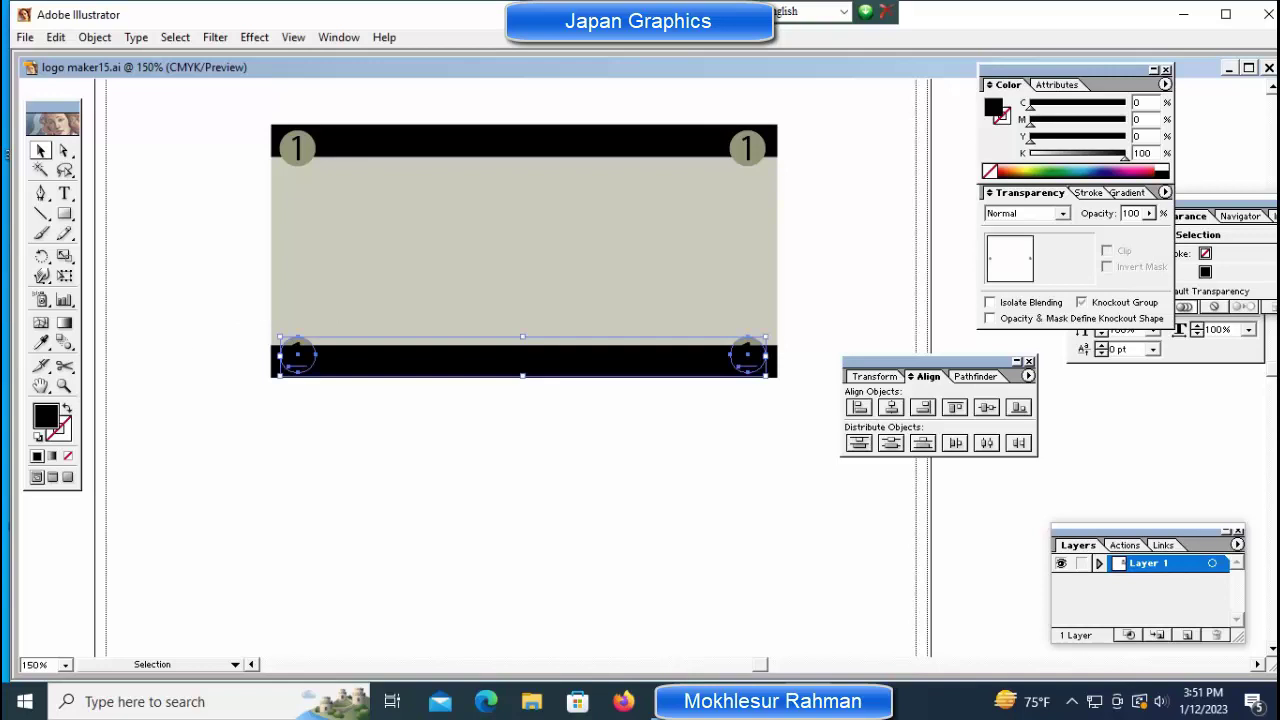
key("ctrl+g")
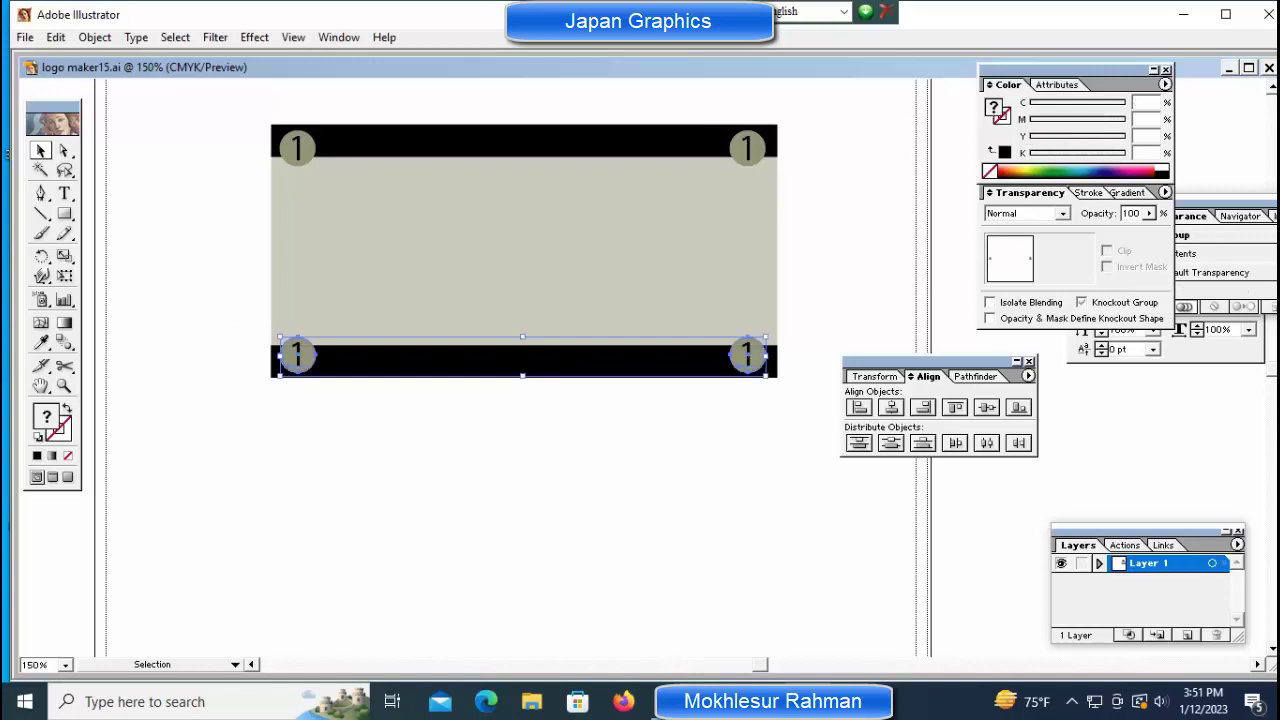
key("ctrl+shift+a")
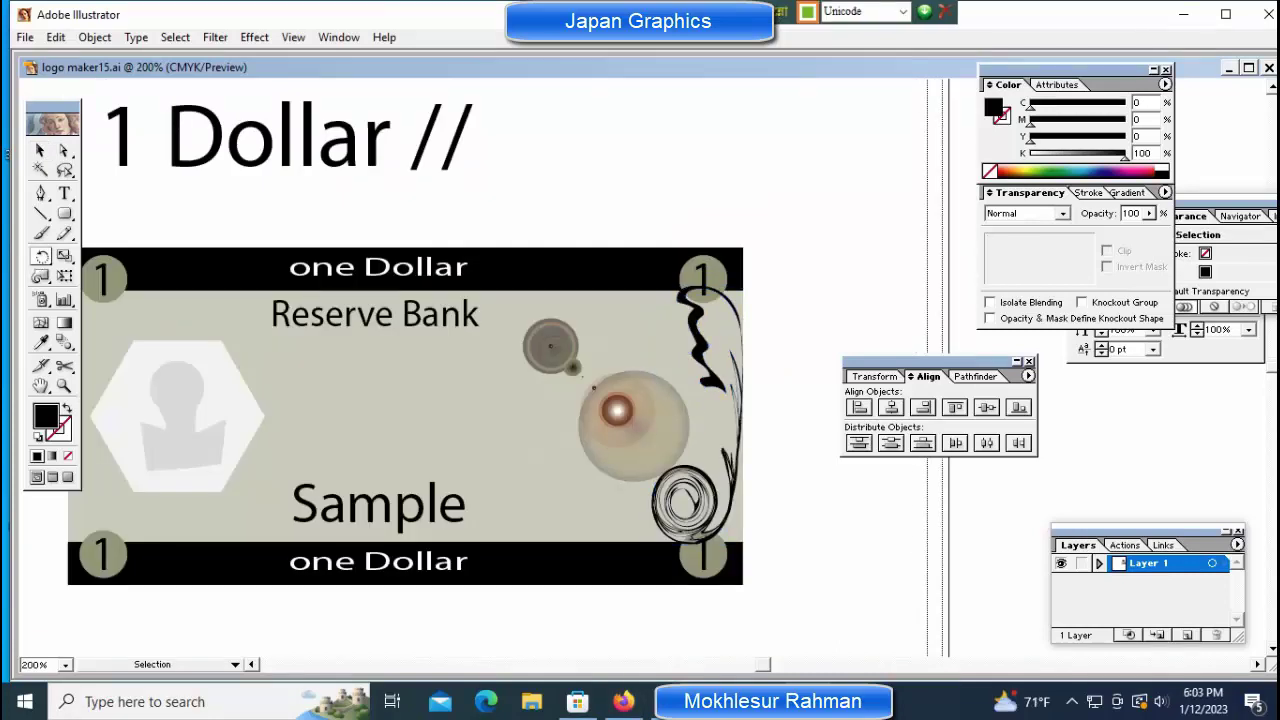
Try rotating and shifting the swirl ornament over the glowing circles.
left_click(690, 495)
key("v")
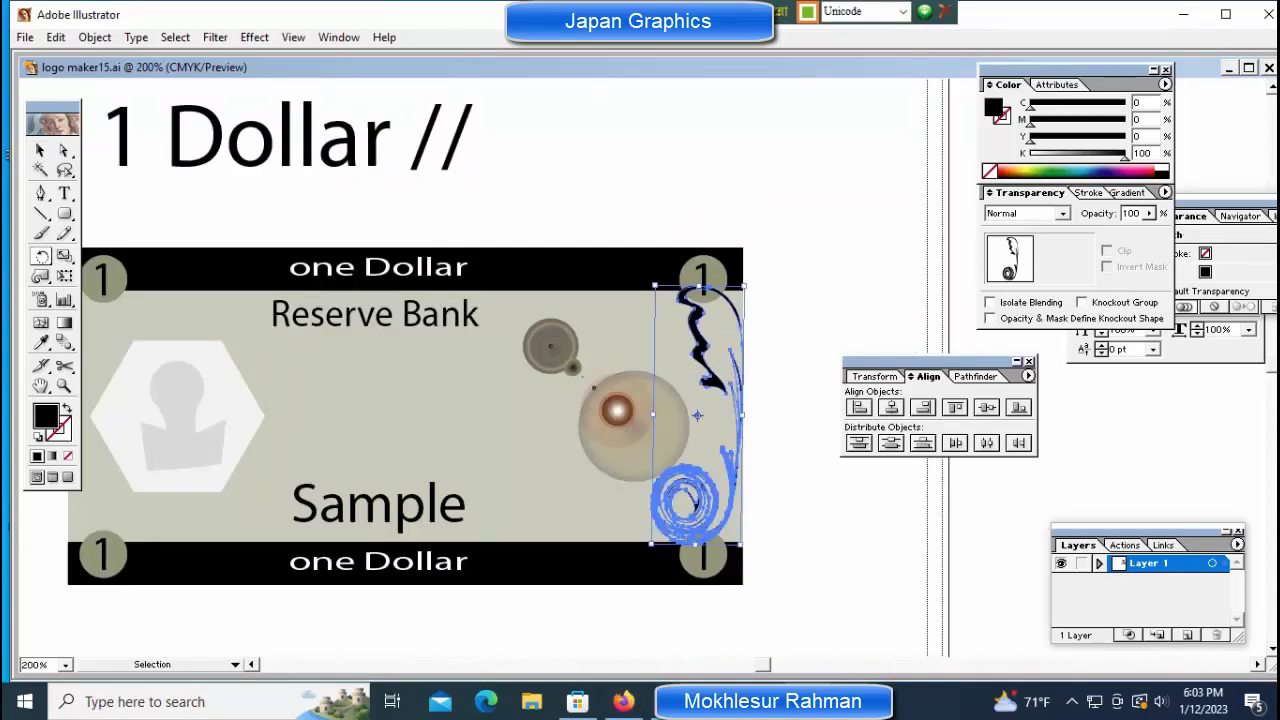
mouse_move(680, 520)
left_mouse_down()
mouse_move(714, 312)
mouse_move(700, 296)
left_mouse_up()
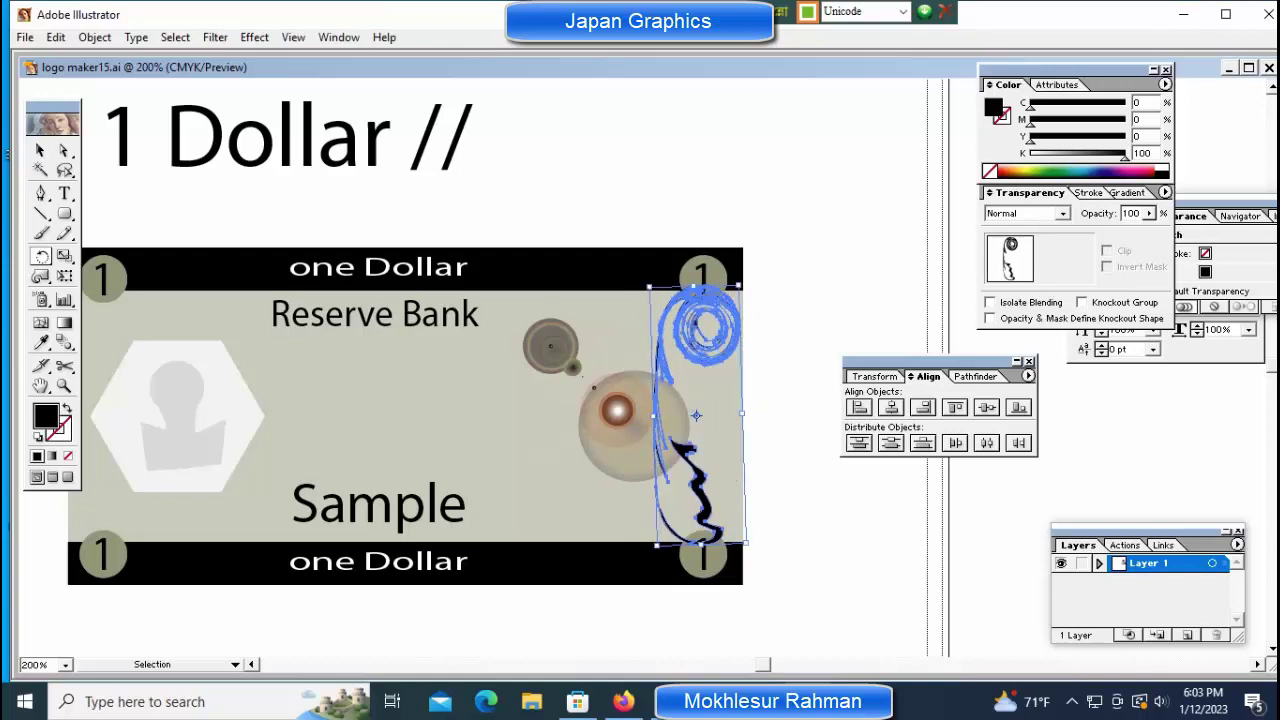
left_click_drag(696, 415, 620, 415)
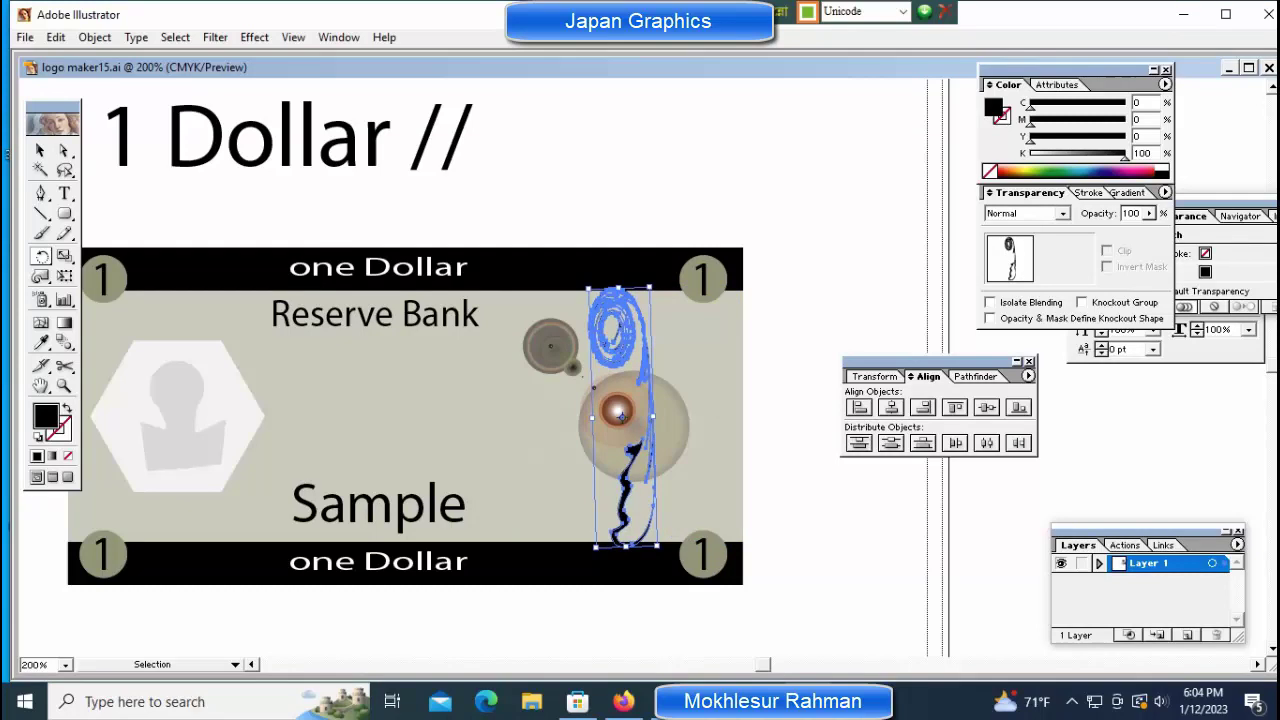
left_click_drag(620, 415, 622, 415)
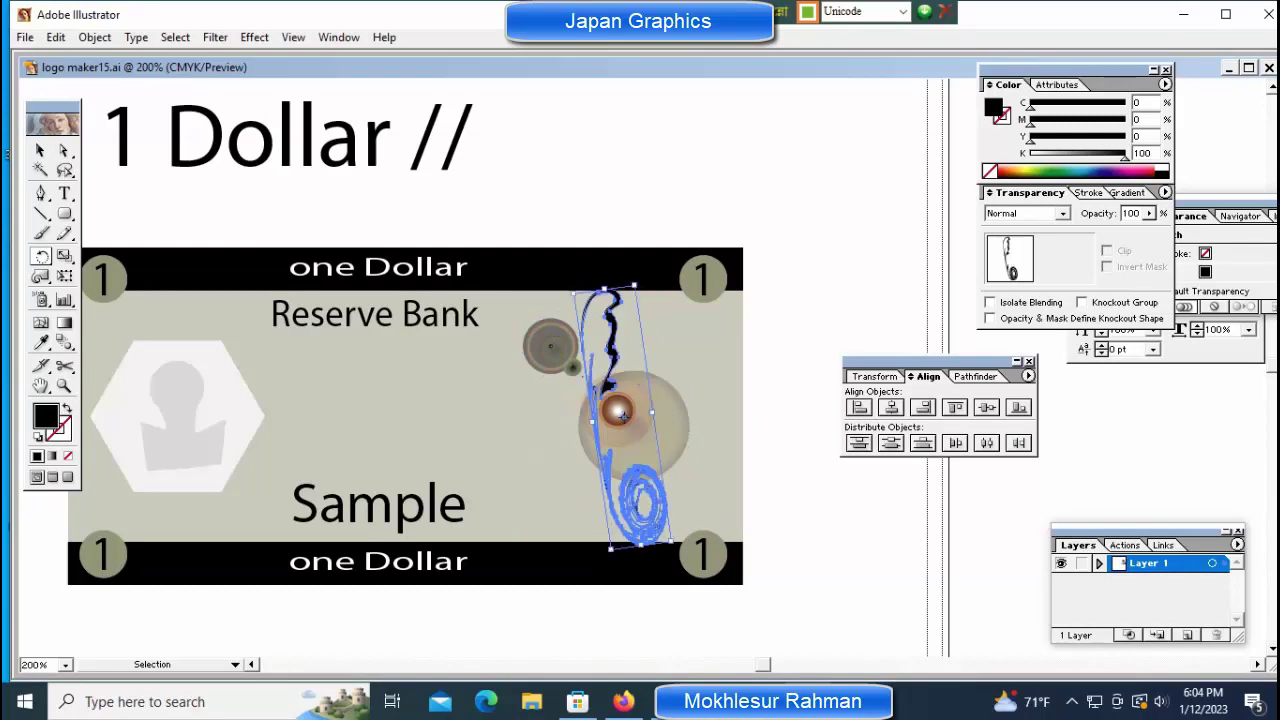
left_click_drag(620, 413, 593, 387)
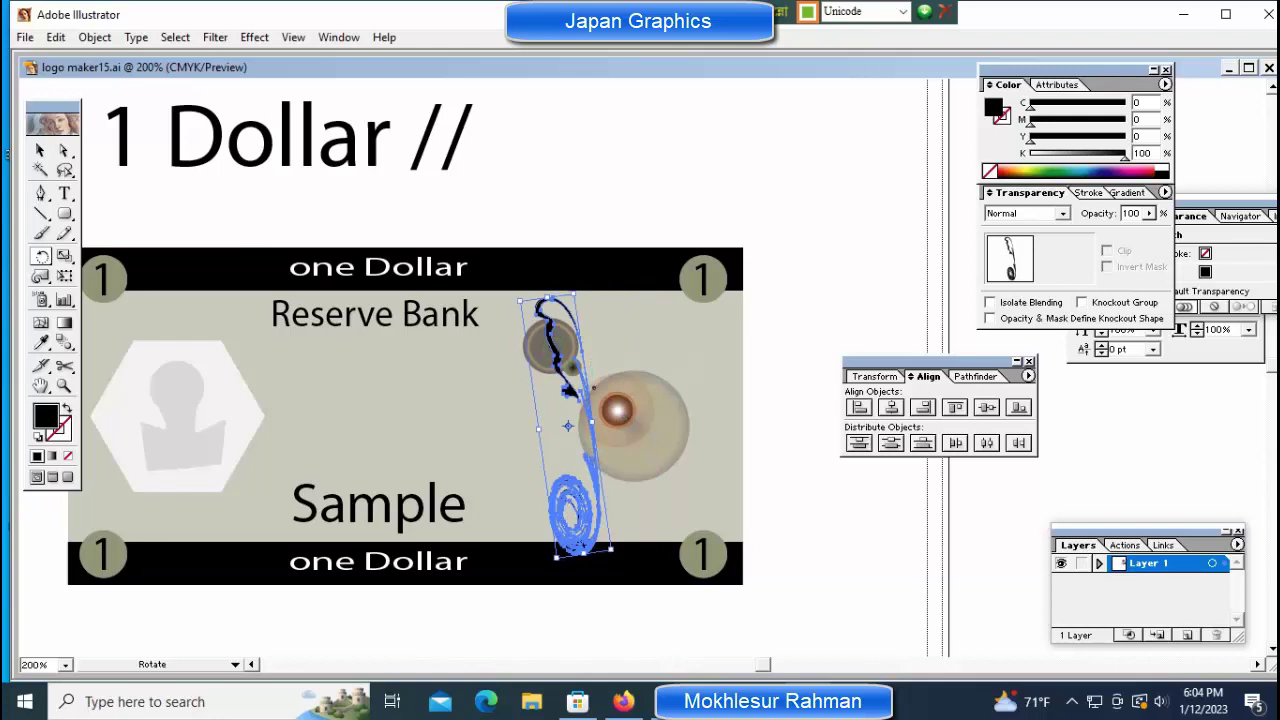
left_click(593, 387, "ctrl+shift")
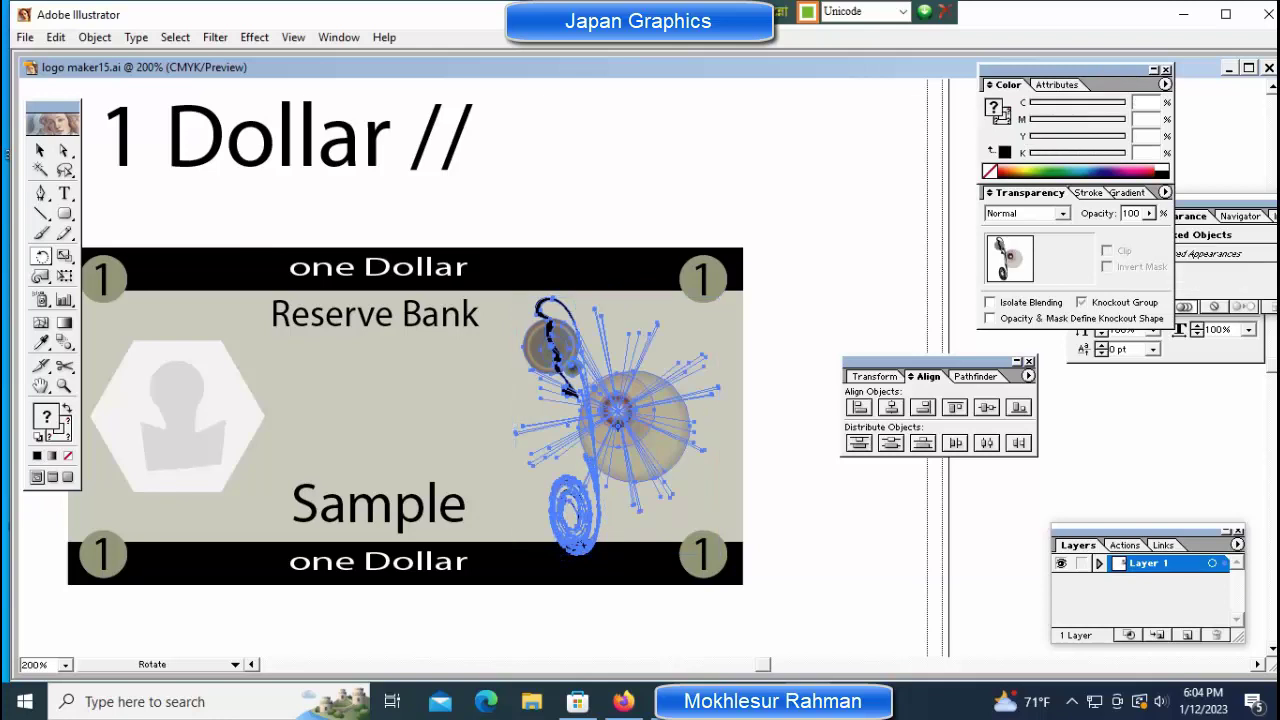
key("ctrl+shift+a")
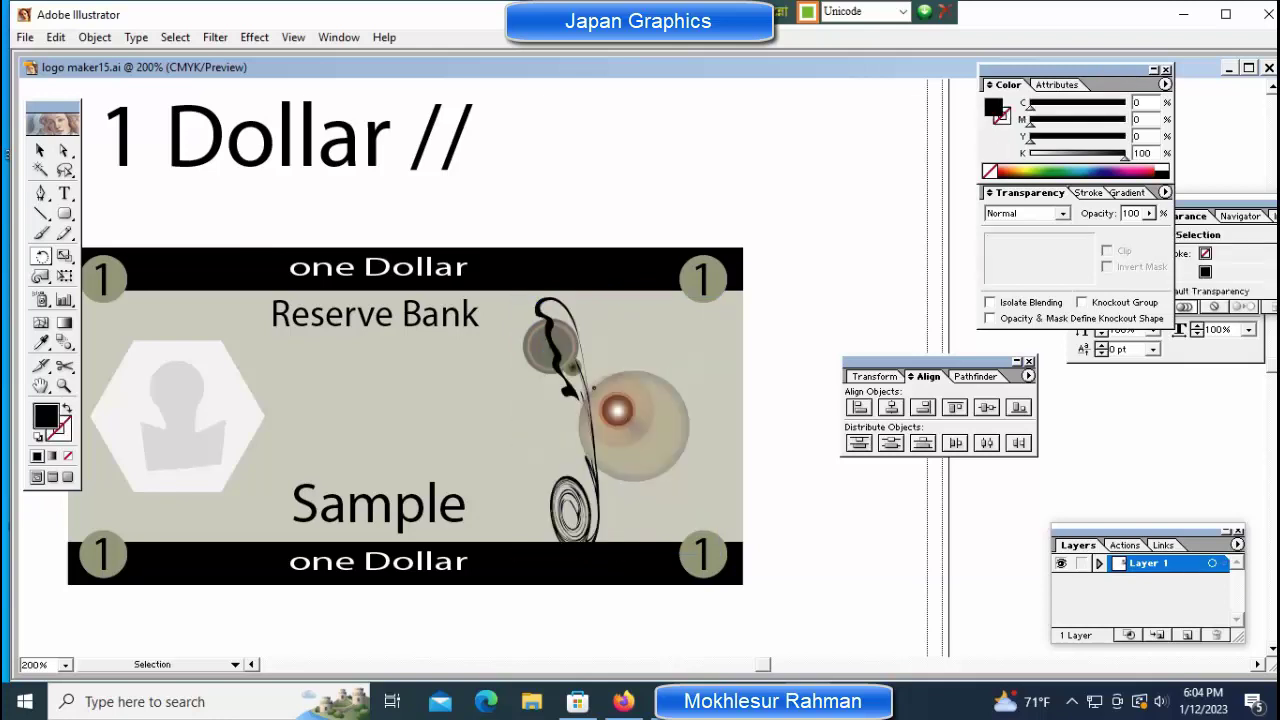
Move the swirl onto the banknote's right edge and rotate it upright there.
left_click_drag(593, 387, 621, 415)
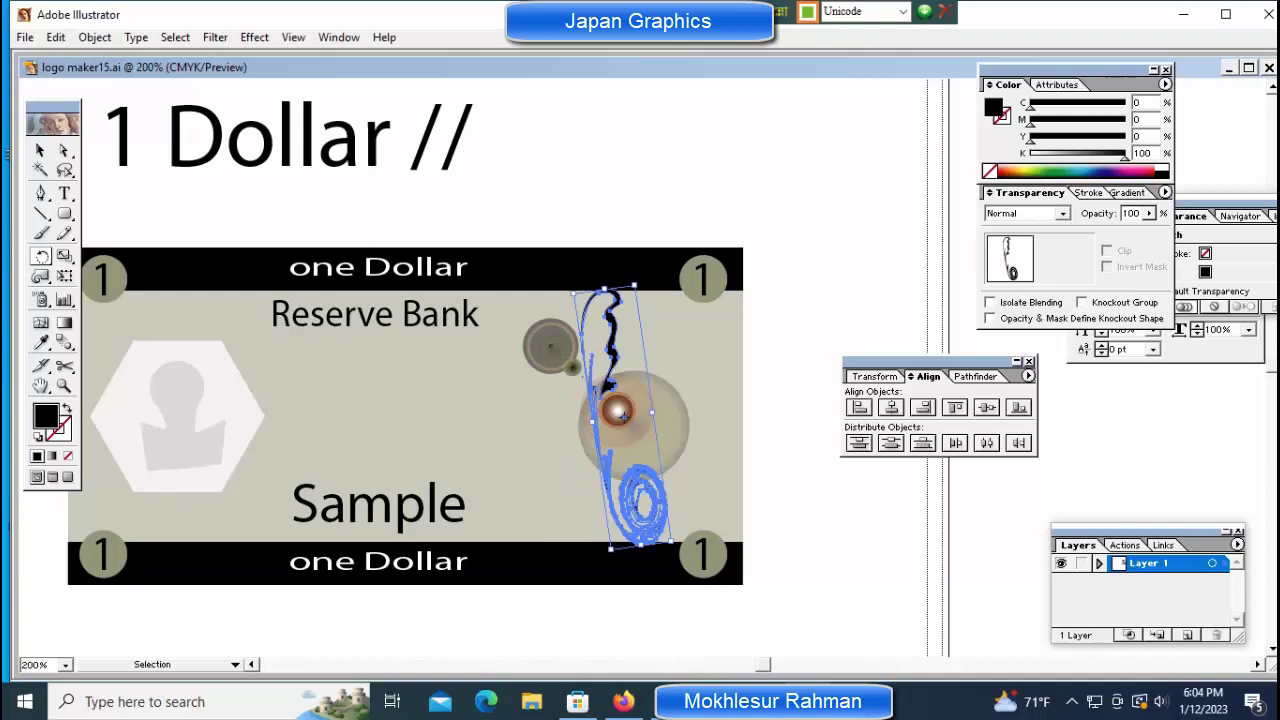
left_click(621, 415, "shift")
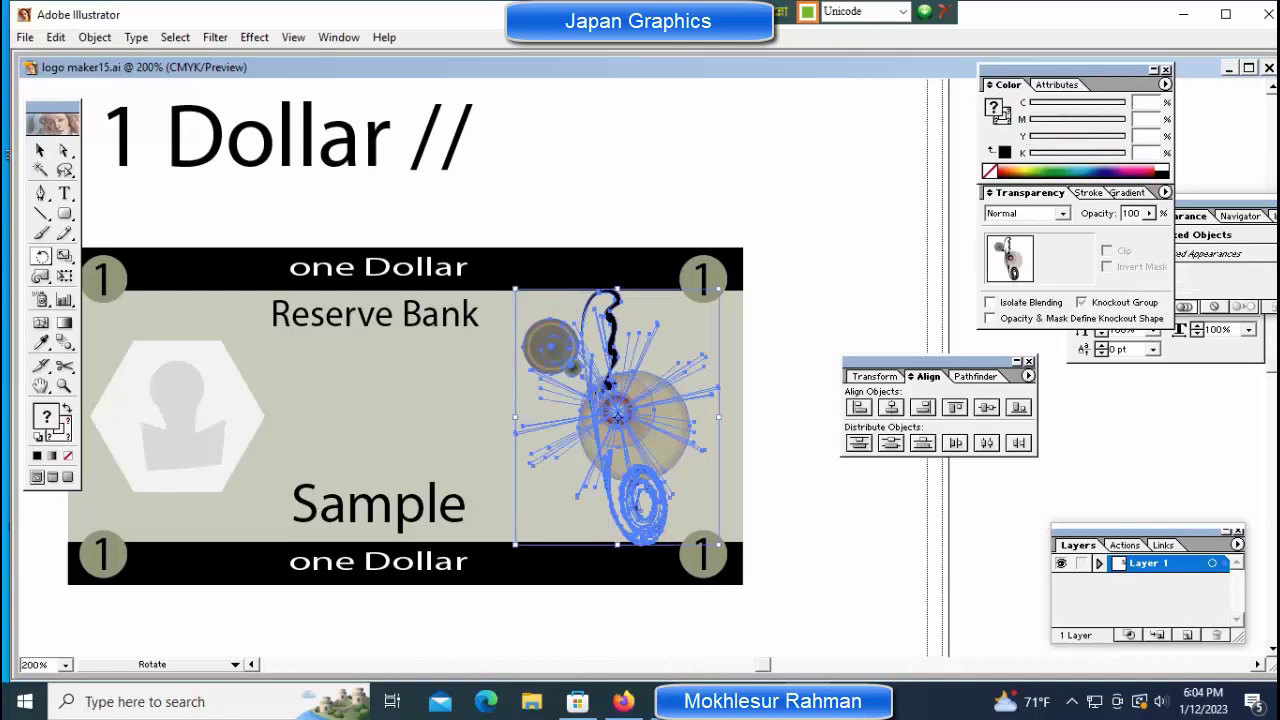
key("ctrl+shift+a")
mouse_move(600, 385)
left_mouse_down()
mouse_move(728, 400)
mouse_move(690, 440)
left_mouse_up()
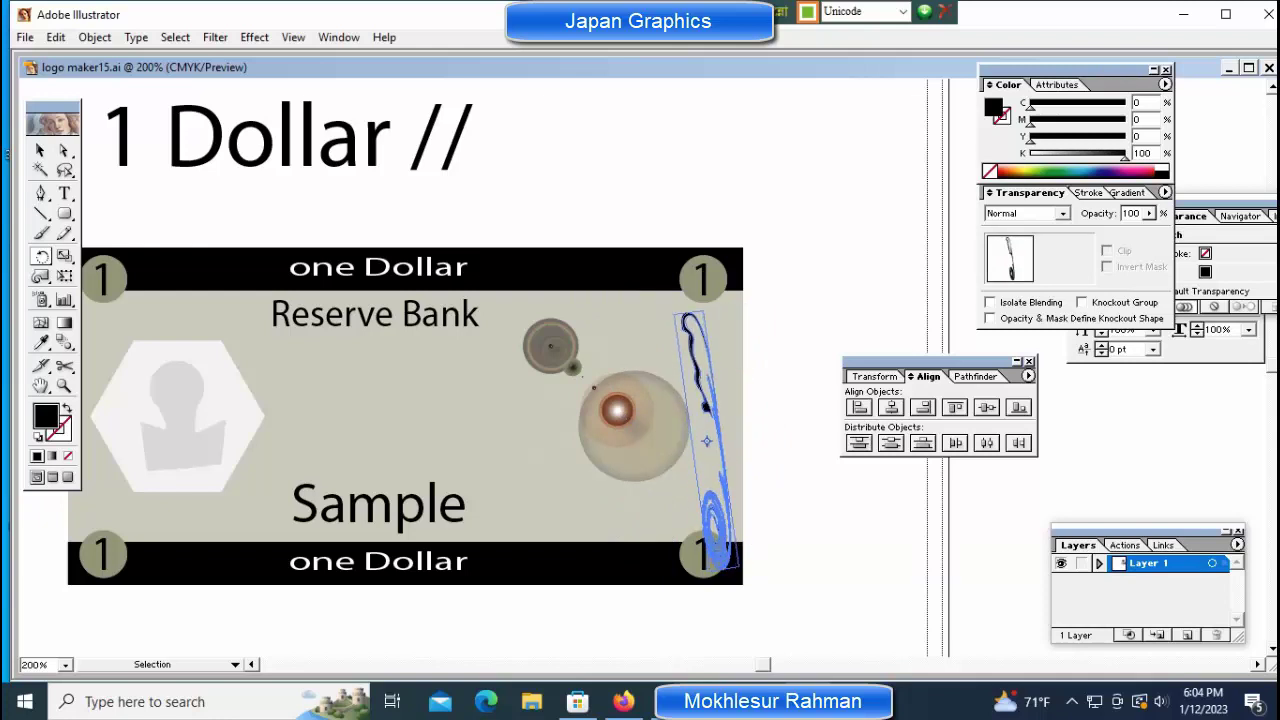
left_click_drag(737, 566, 722, 564)
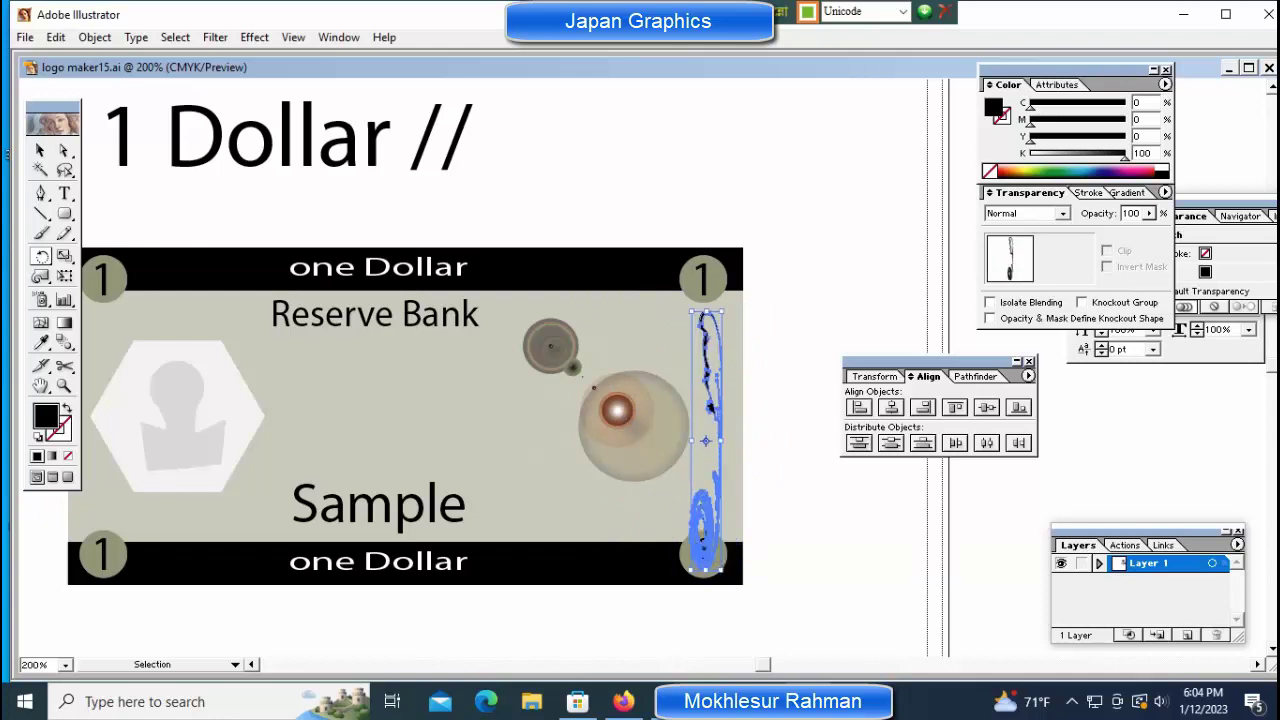
mouse_move(703, 520)
left_mouse_down()
mouse_move(725, 478)
mouse_move(722, 493)
left_mouse_up()
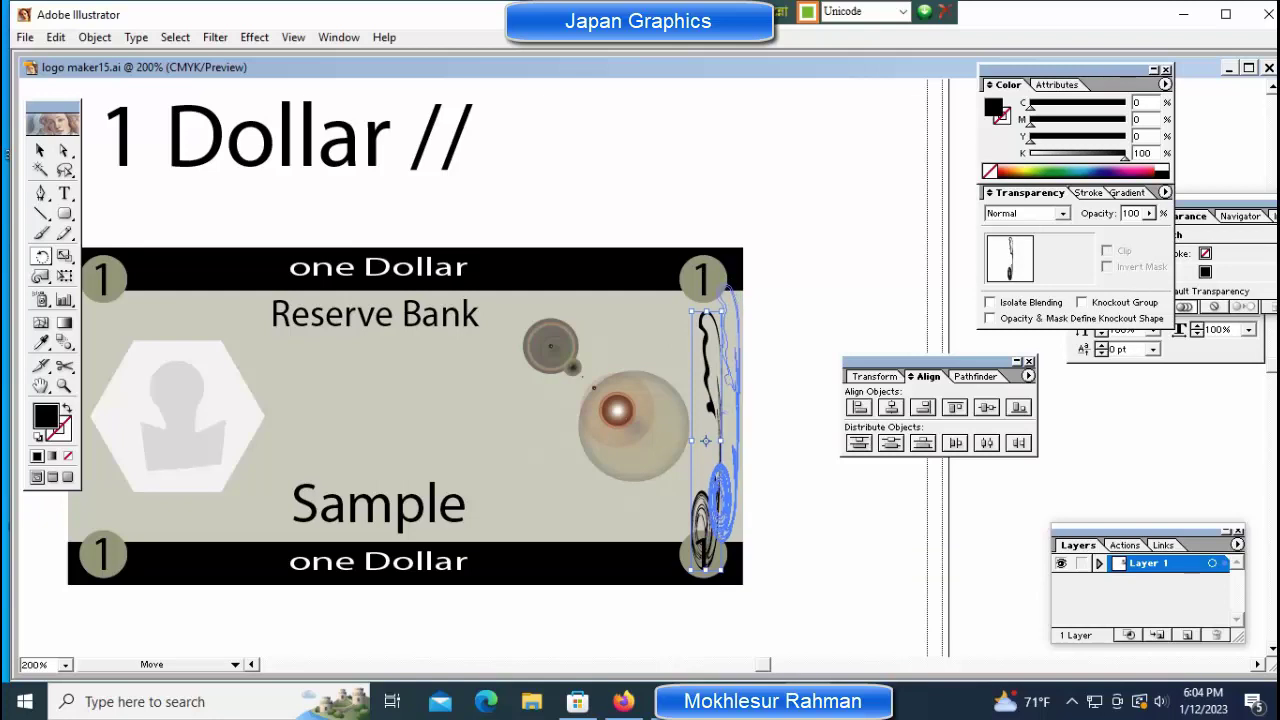
left_click_drag(722, 493, 728, 490)
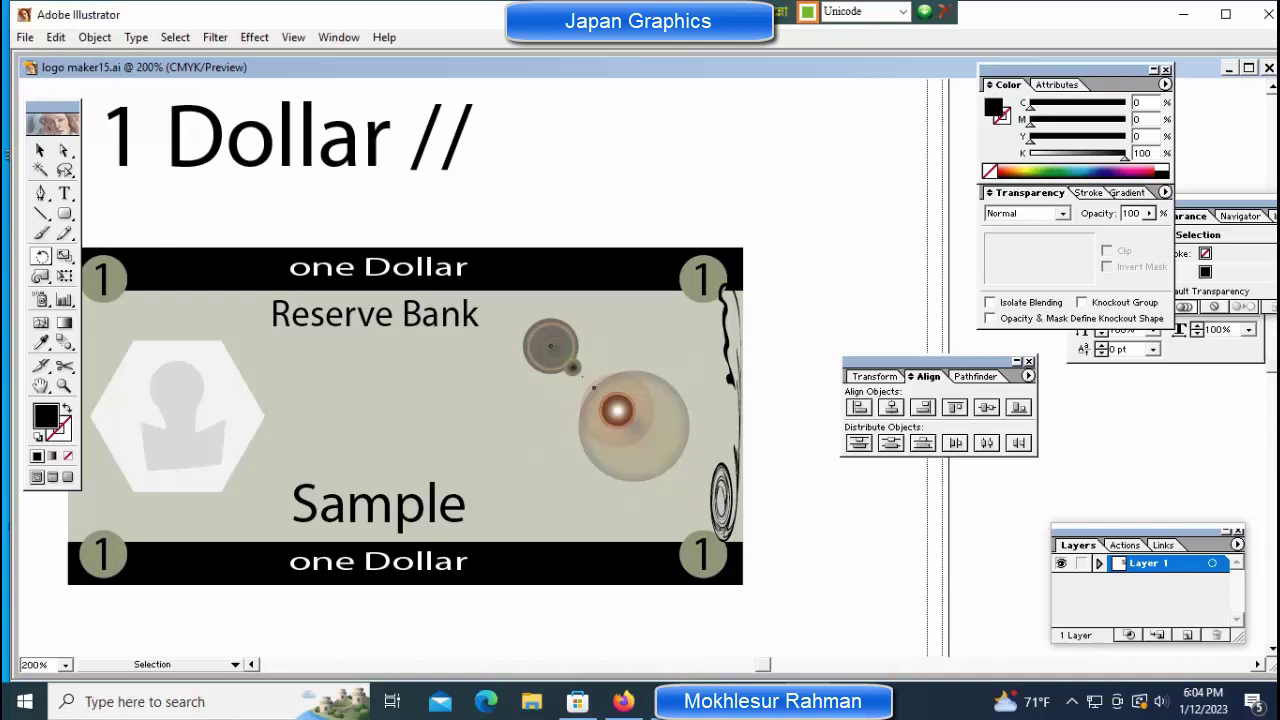
Nudge the right-edge swirl left and widen it slightly from its left handle.
left_click(726, 490)
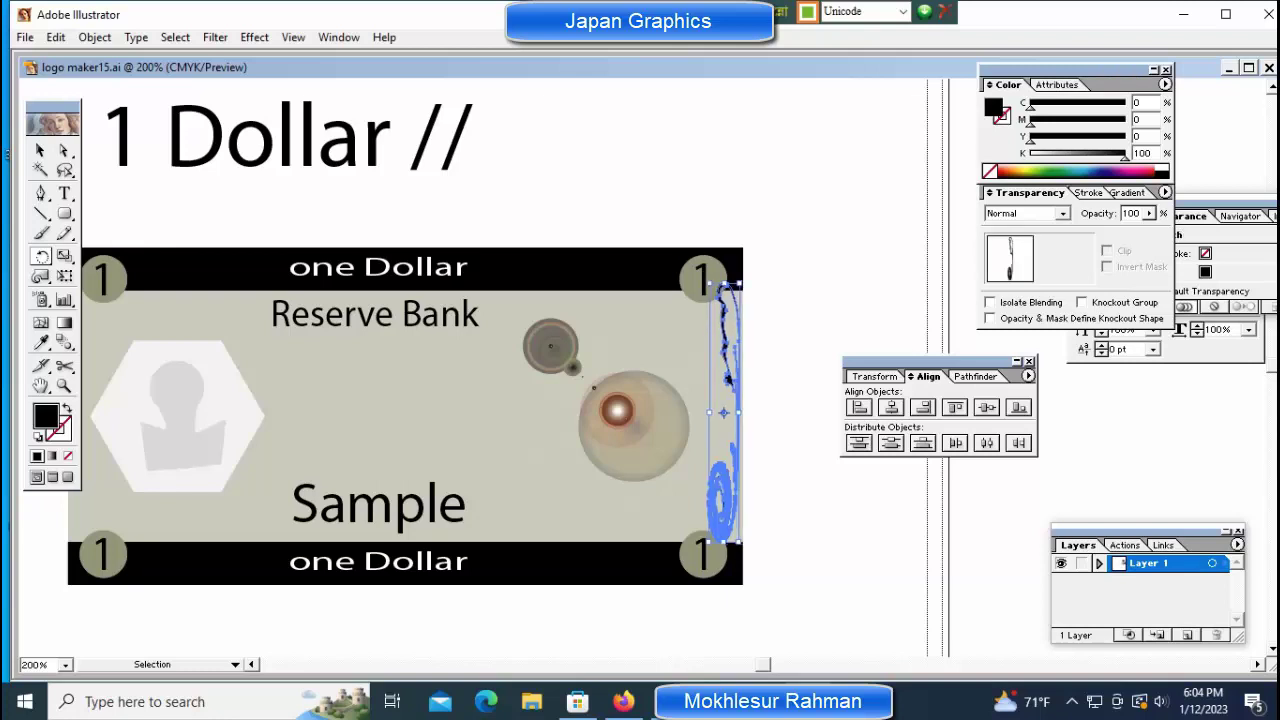
left_click_drag(726, 490, 724, 490)
left_click_drag(709, 412, 698, 412)
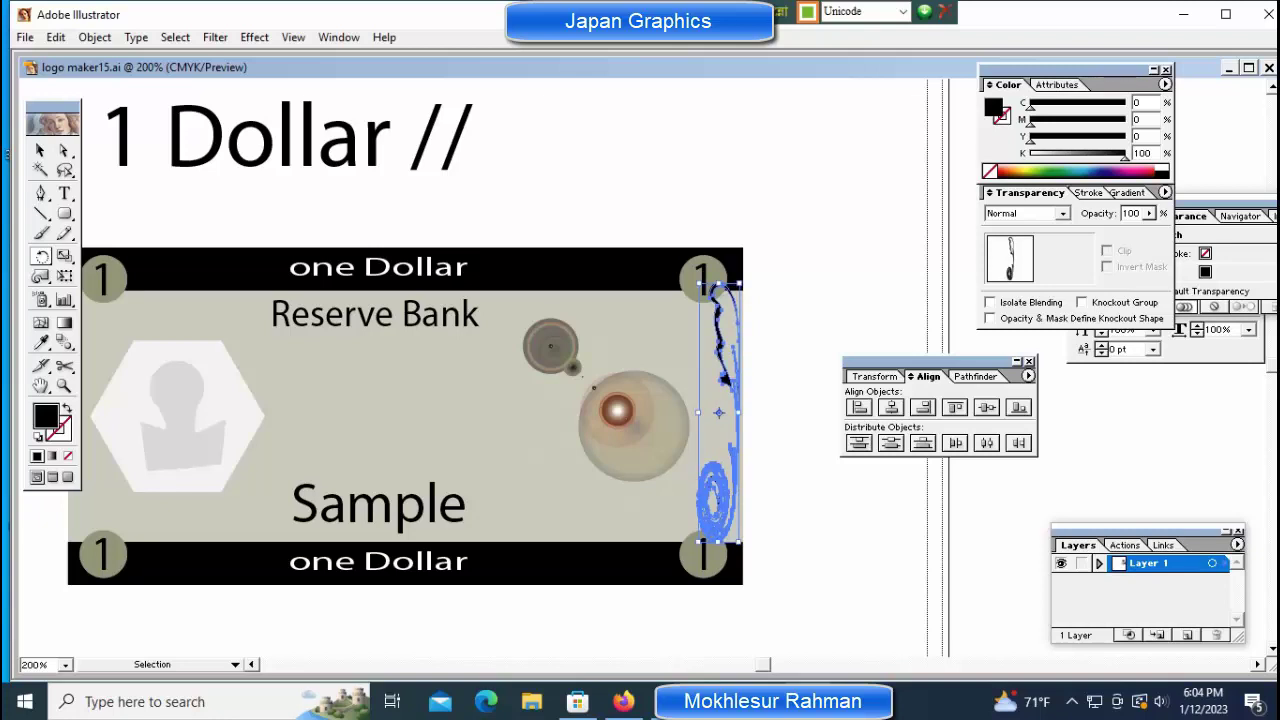
key("r")
key("ctrl+shift+a")
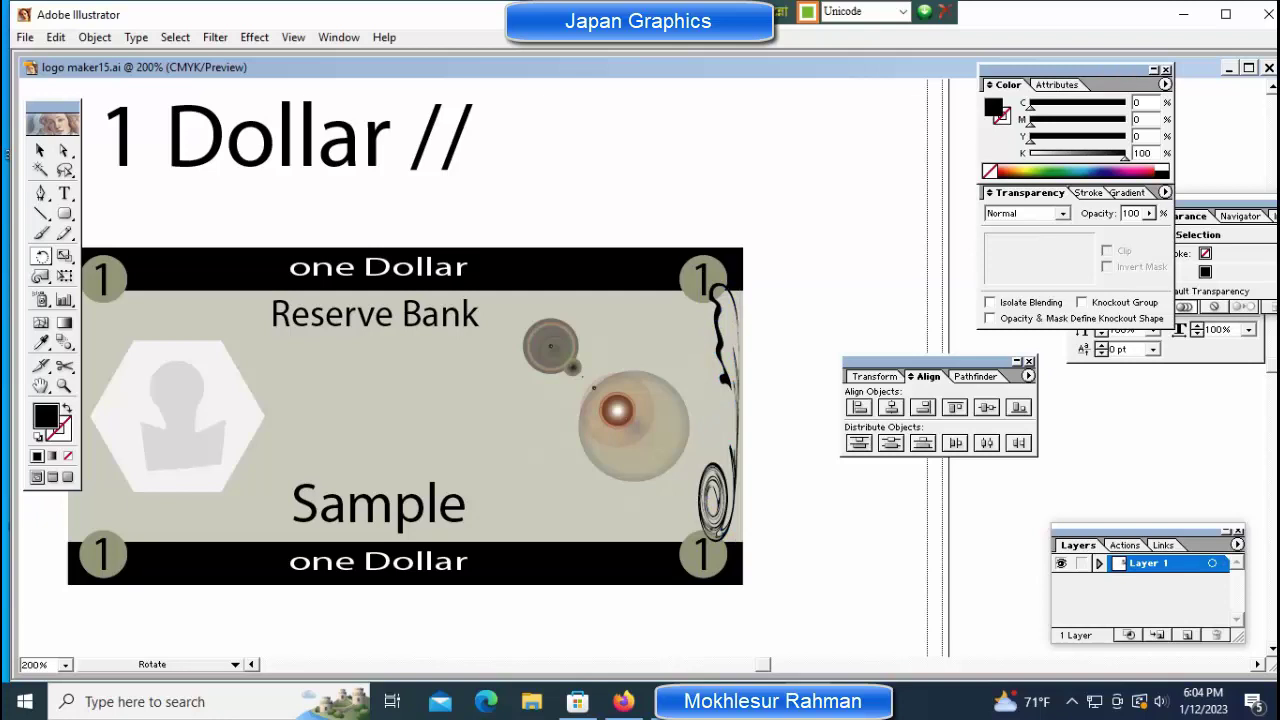
Check that both right-hand 1 circles sit in front of the swirl, then zoom out.
key("v")
left_click(703, 556)
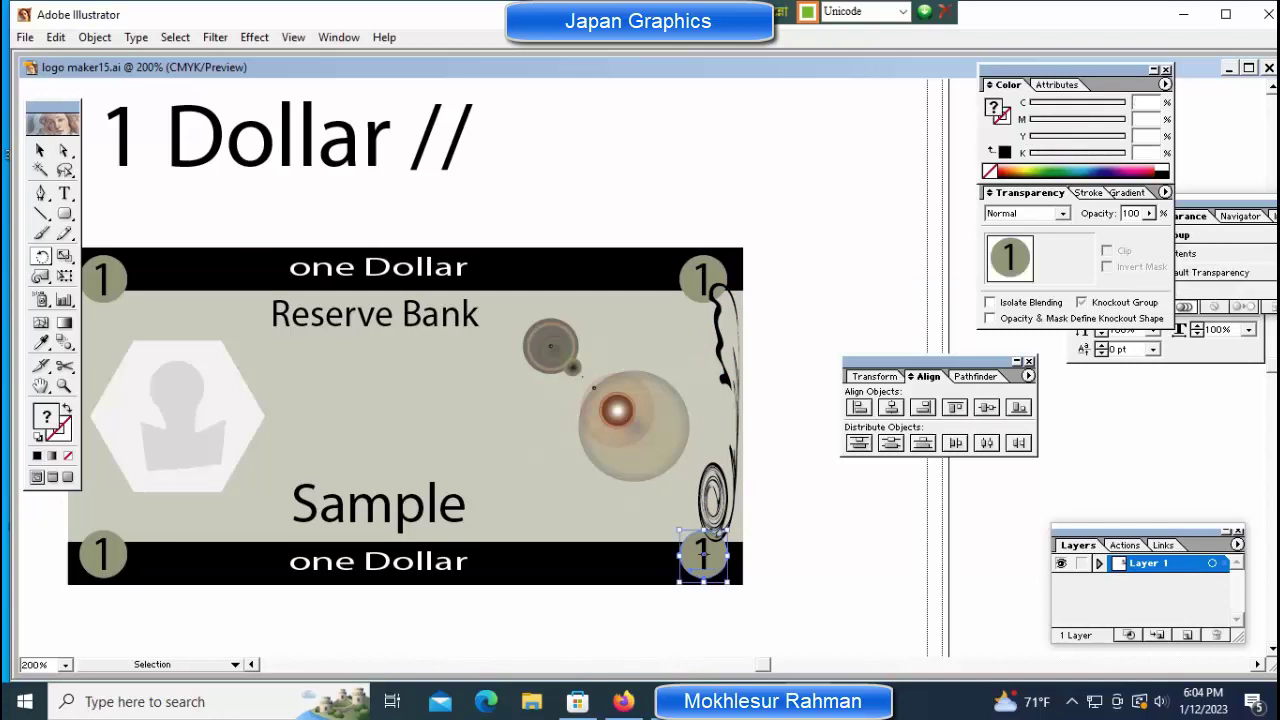
key("shift")
left_click(703, 555, "shift")
left_click(703, 555, "shift")
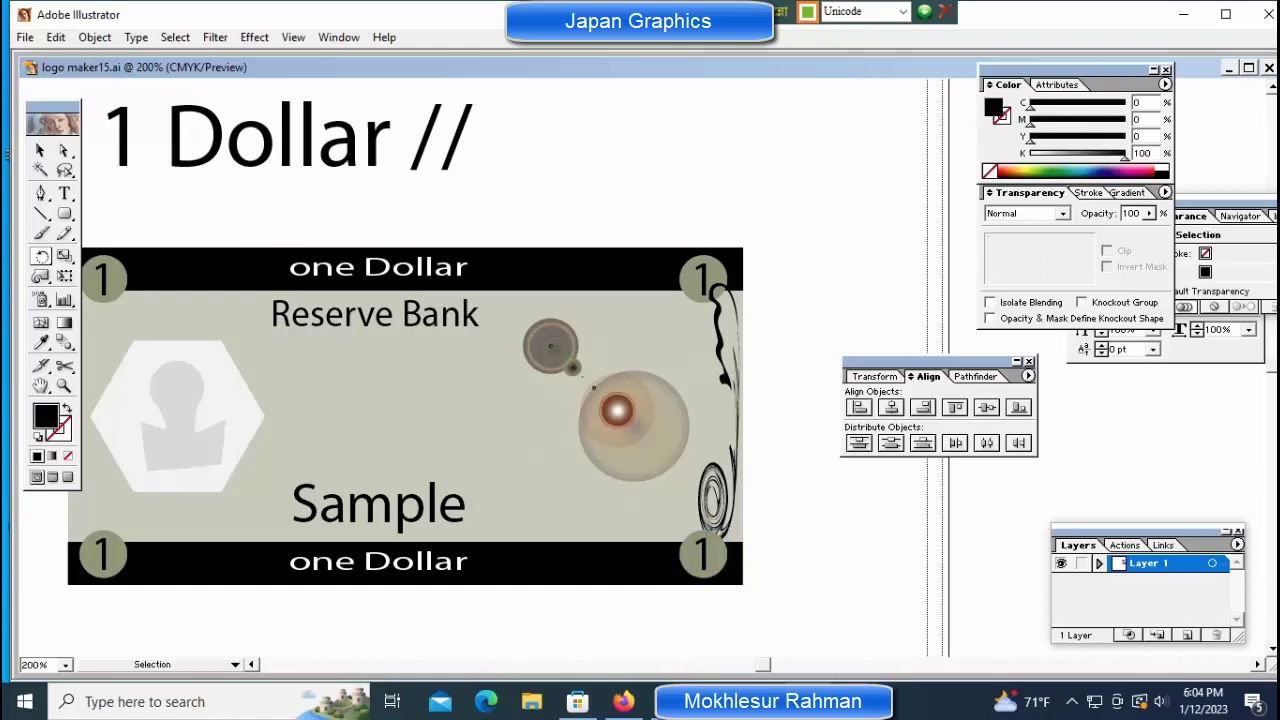
left_click(714, 290)
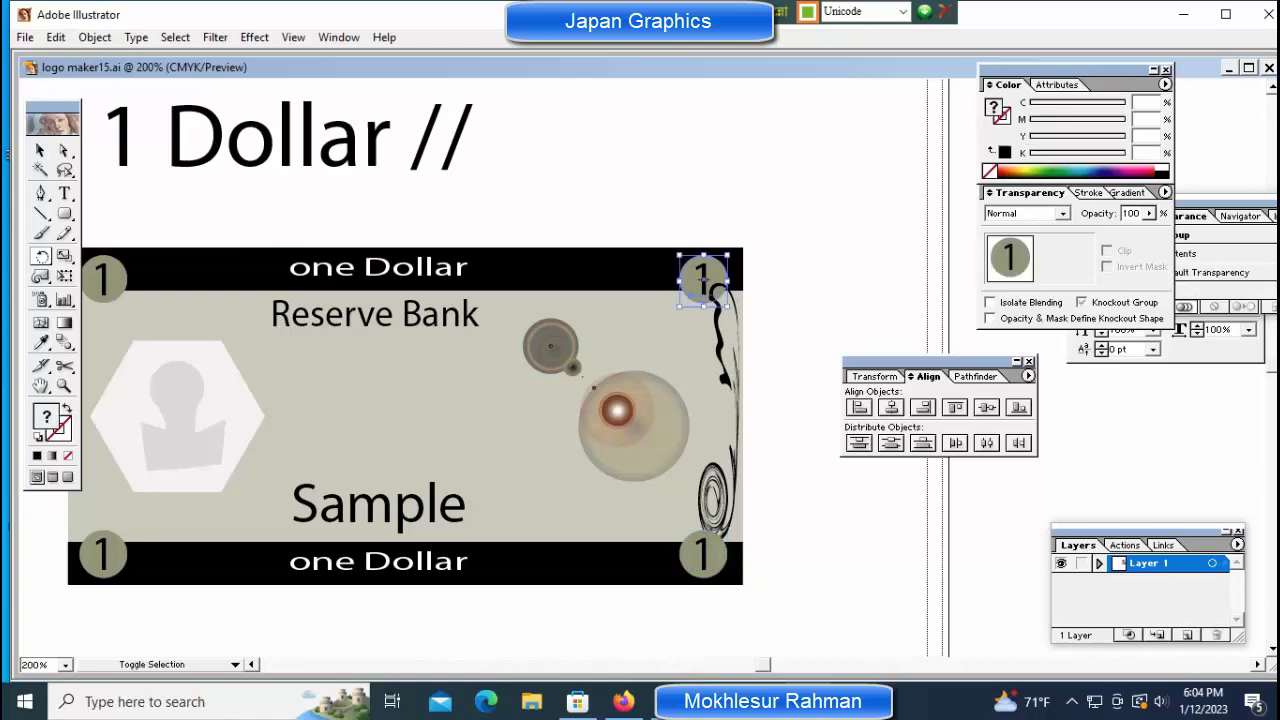
left_click(714, 292, "shift")
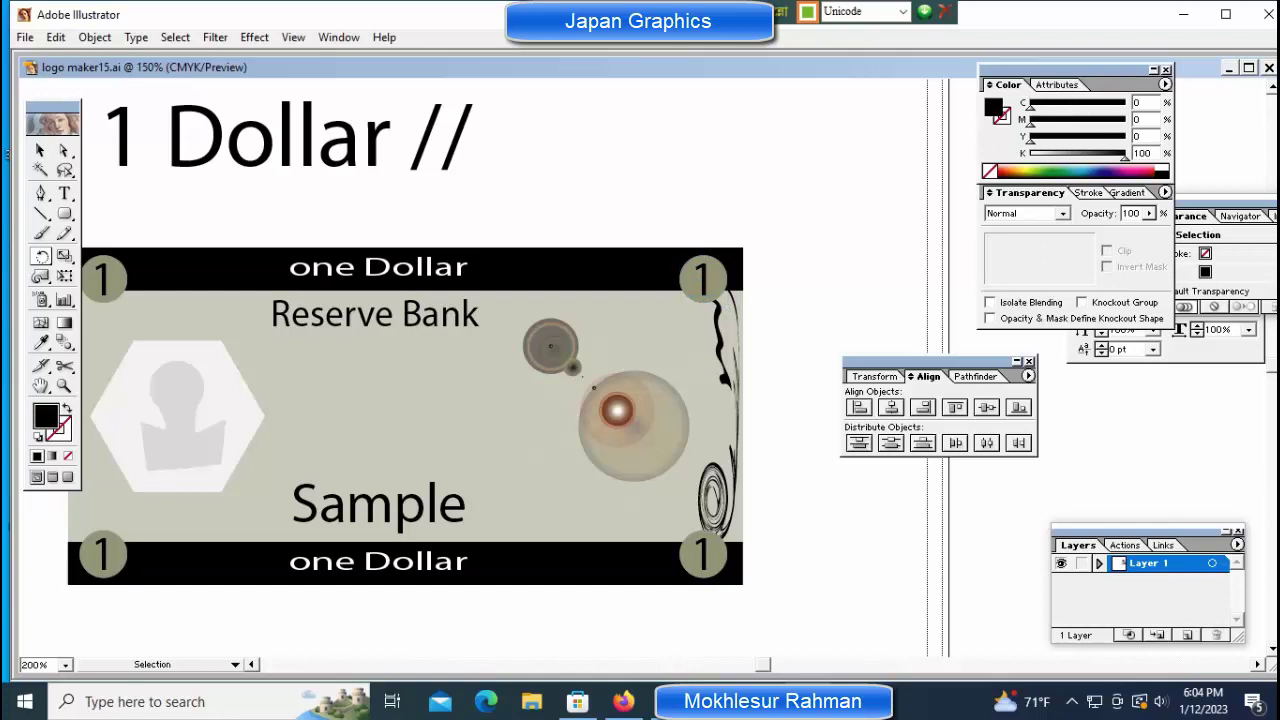
key("ctrl+1")
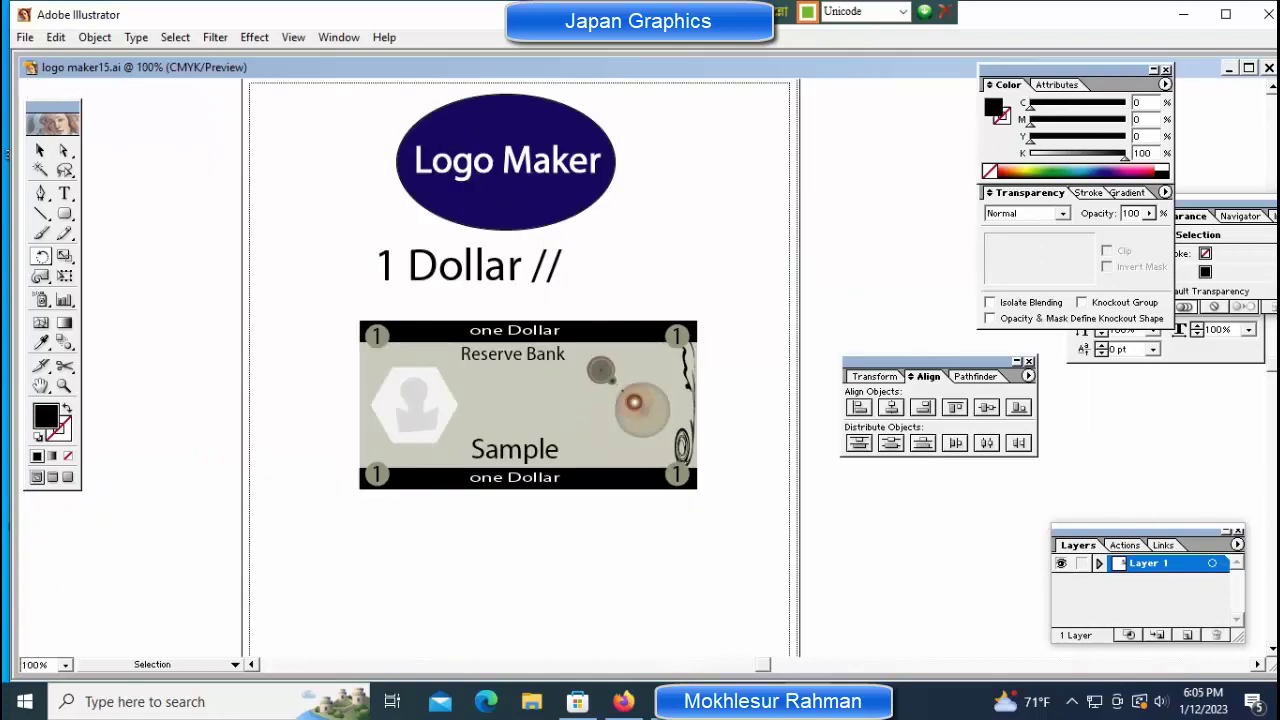
Alt-drag a copy of the swirl to the left edge and rotate it 180°.
mouse_move(685, 403)
left_mouse_down()
mouse_move(307, 403)
mouse_move(367, 403)
left_mouse_up()
key("r")
left_click(368, 403, "alt")
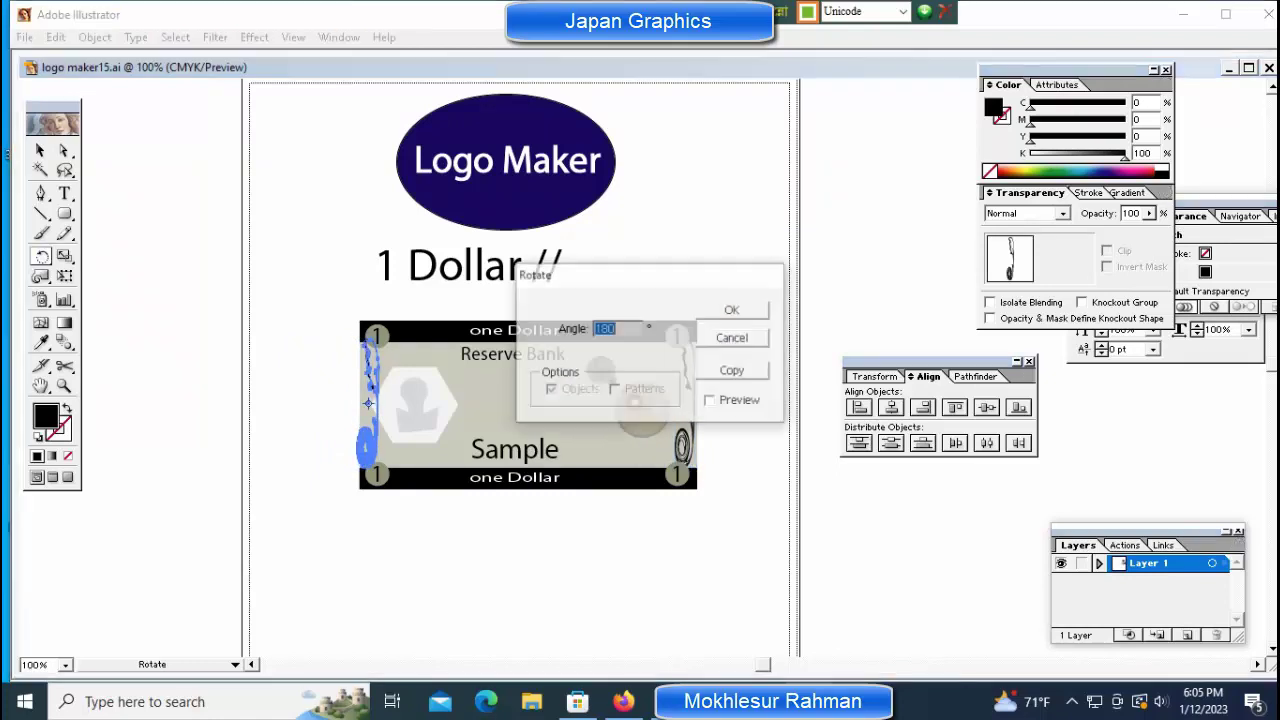
key("Return")
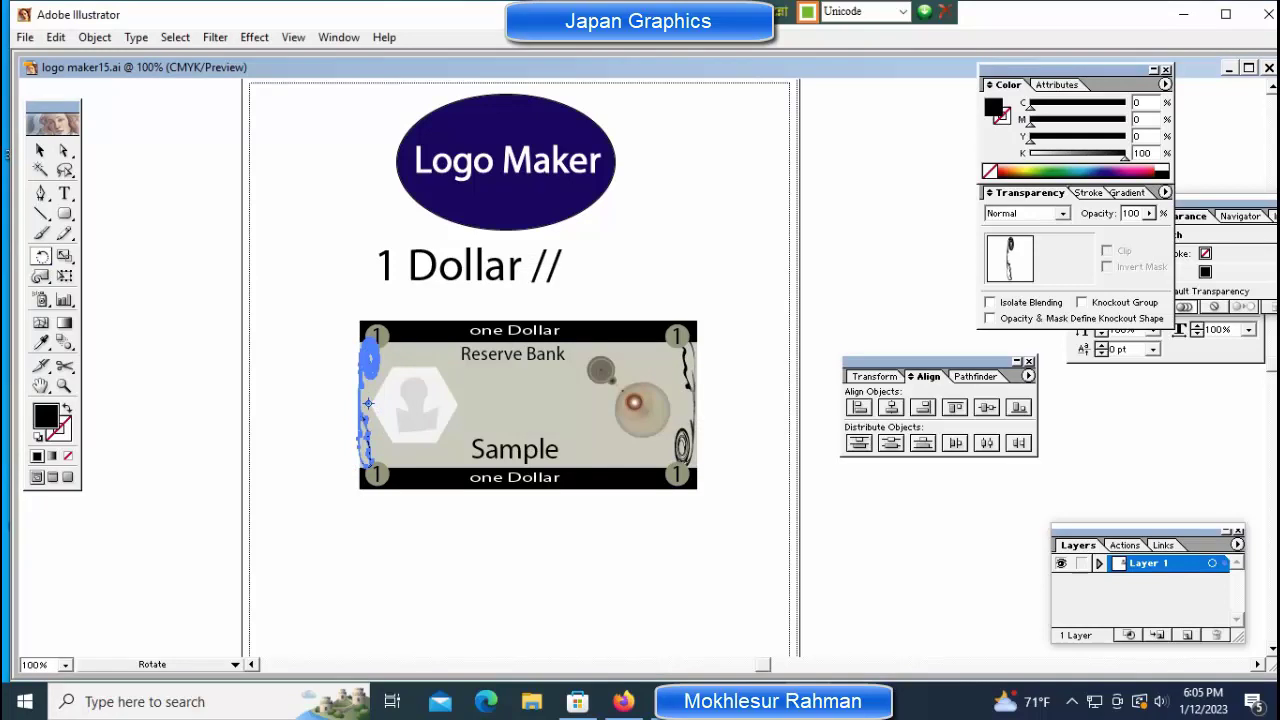
key("v")
key("ctrl+d")
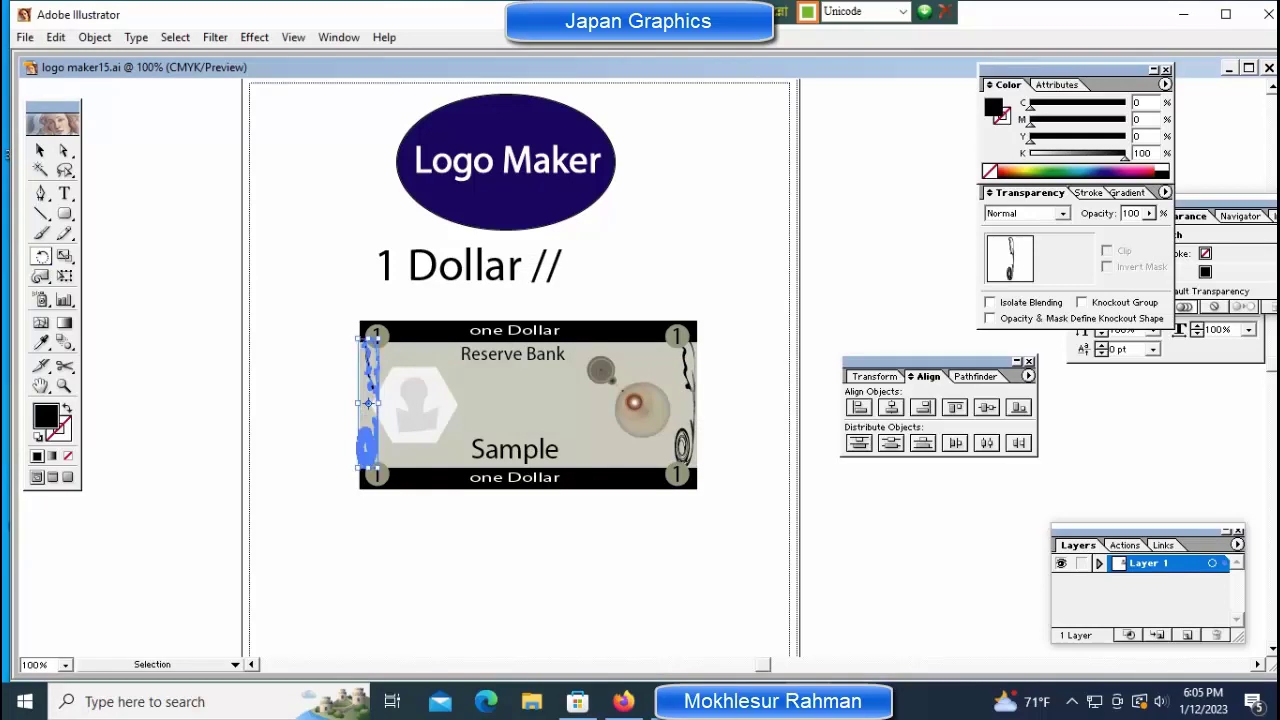
Mirror the left swirl copy with Object > Transform > Reflect, vertical axis.
key("r")
key("alt+o")
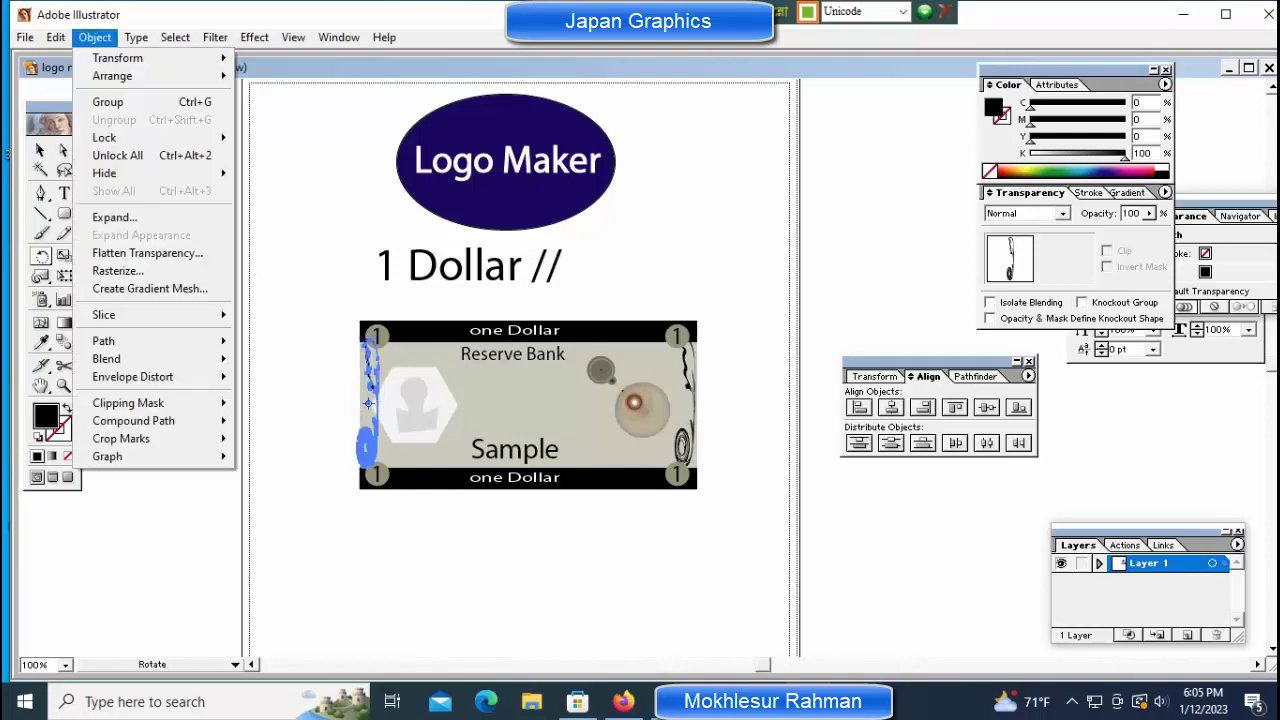
key("Right")
key("Down")
key("Down")
key("Down")
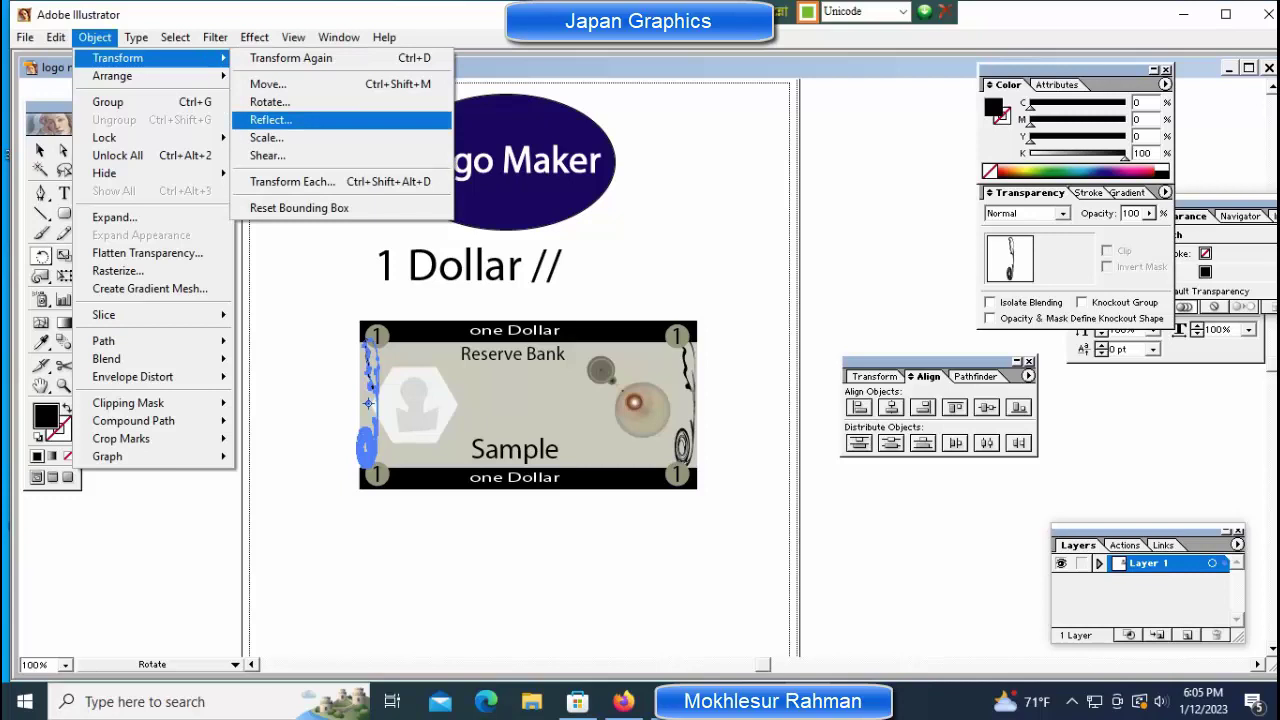
key("Return")
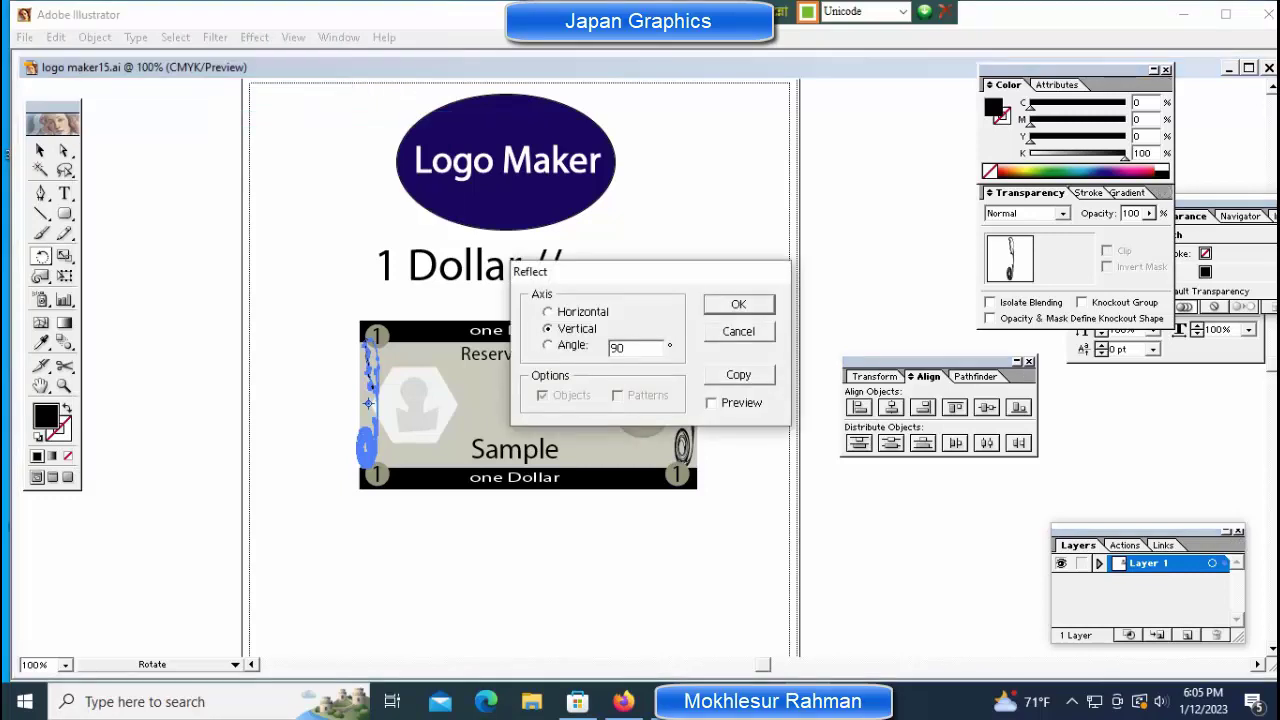
key("Return")
key("ctrl+shift+a")
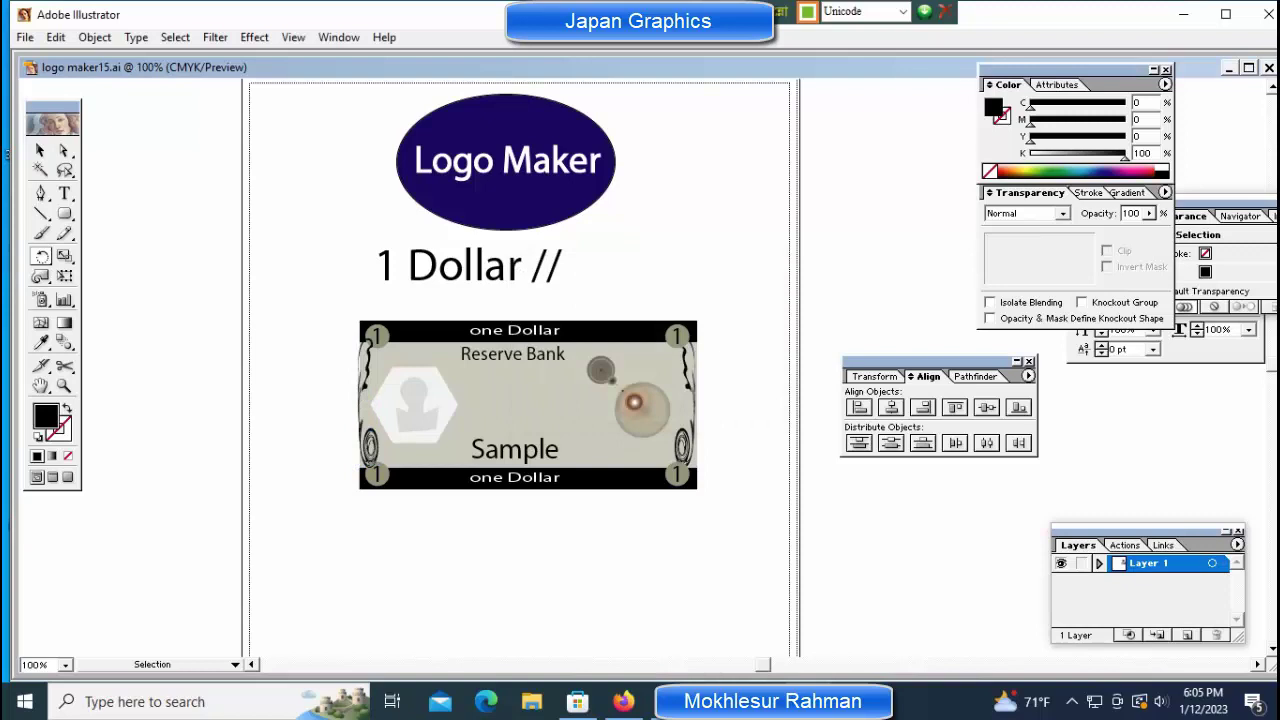
Zoom in, nudge the left swirl right, and check the left-hand 1 circles.
left_click(600, 371)
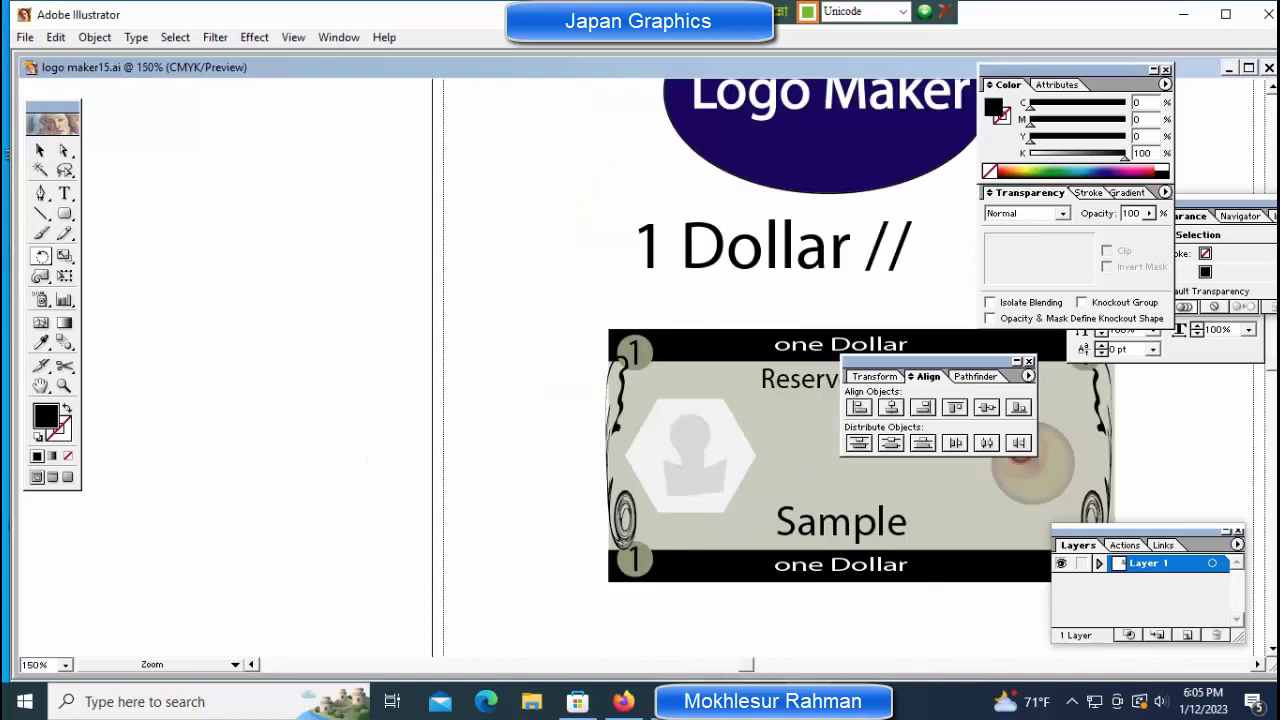
key("ctrl+plus")
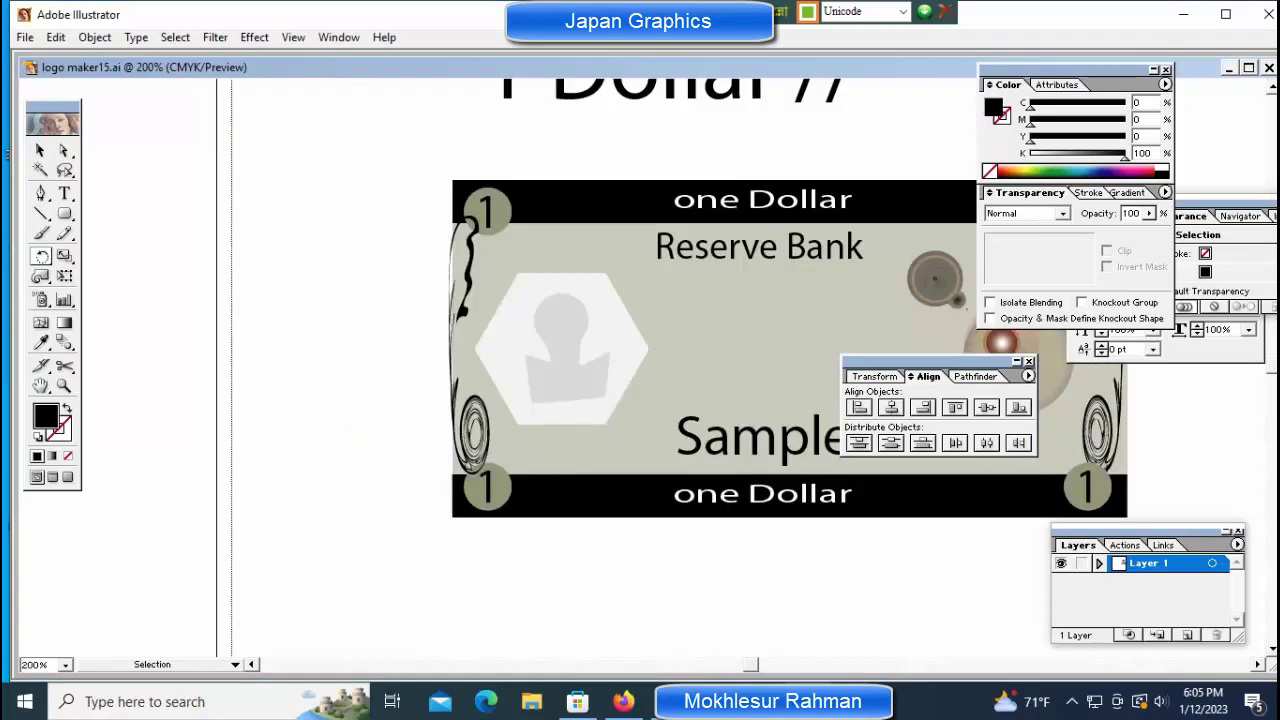
left_click(462, 310)
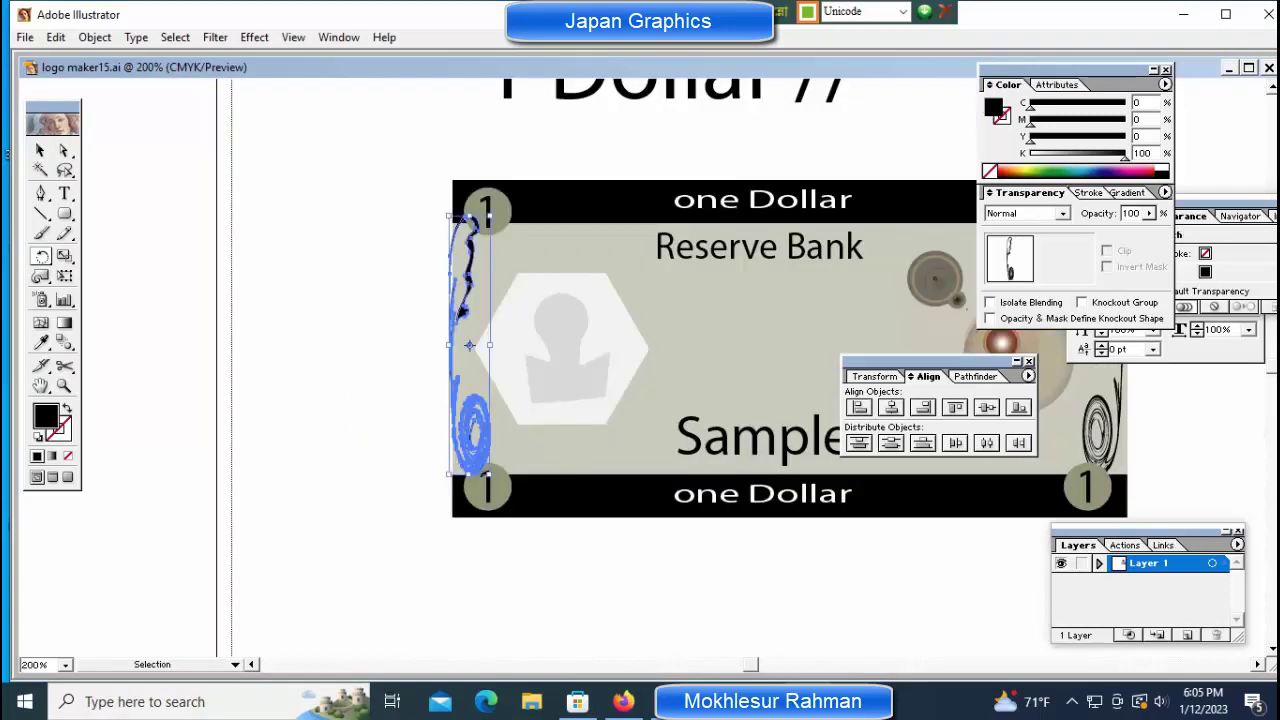
key("Right")
key("Right")
key("Right")
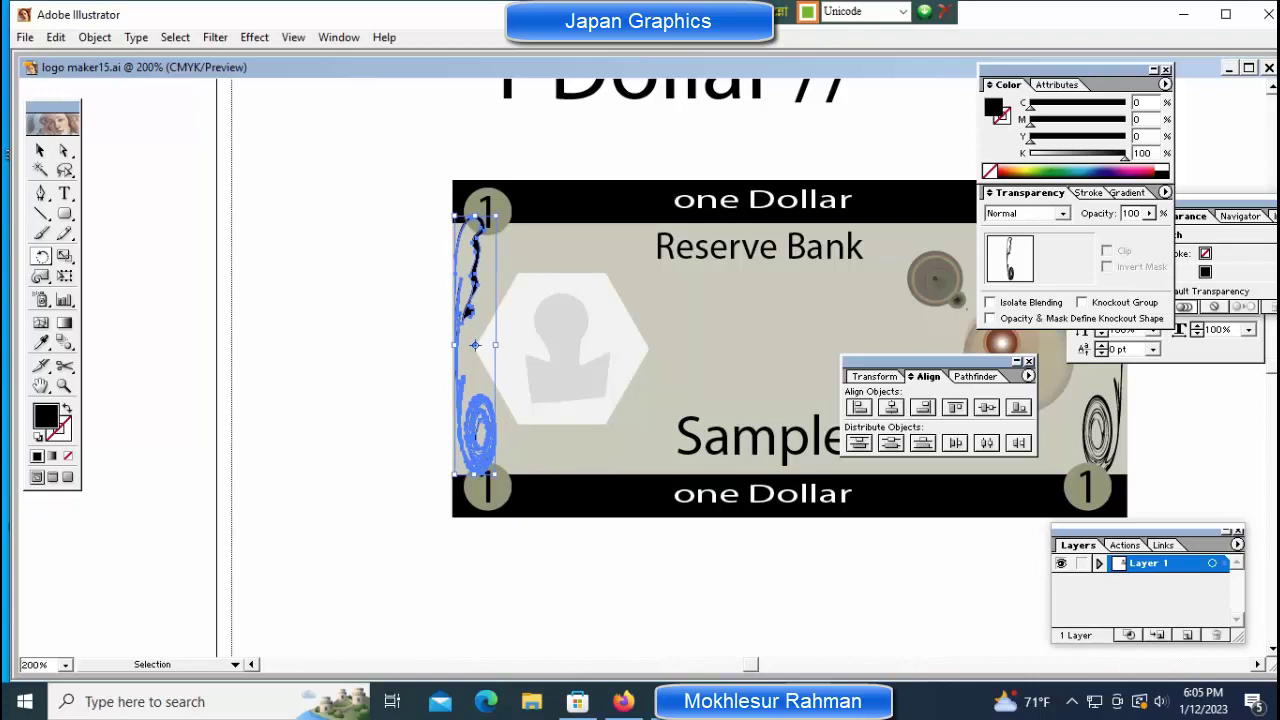
key("ctrl+shift+a")
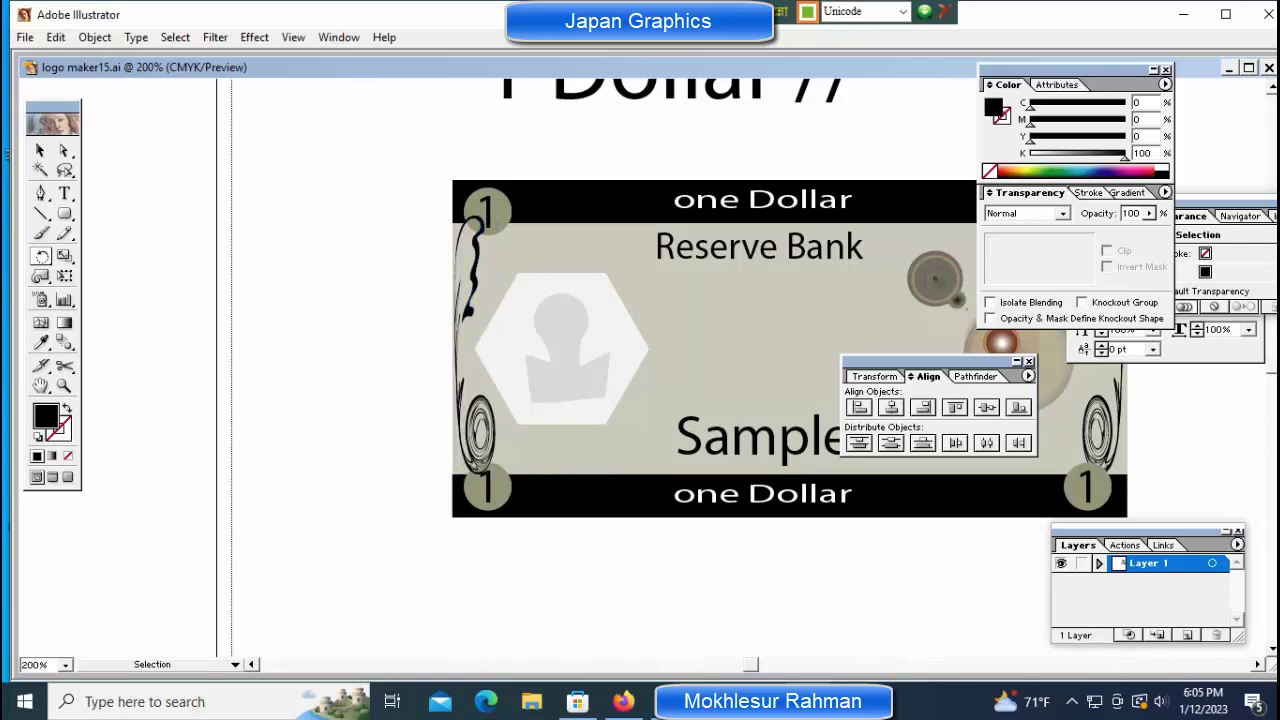
left_click(486, 212)
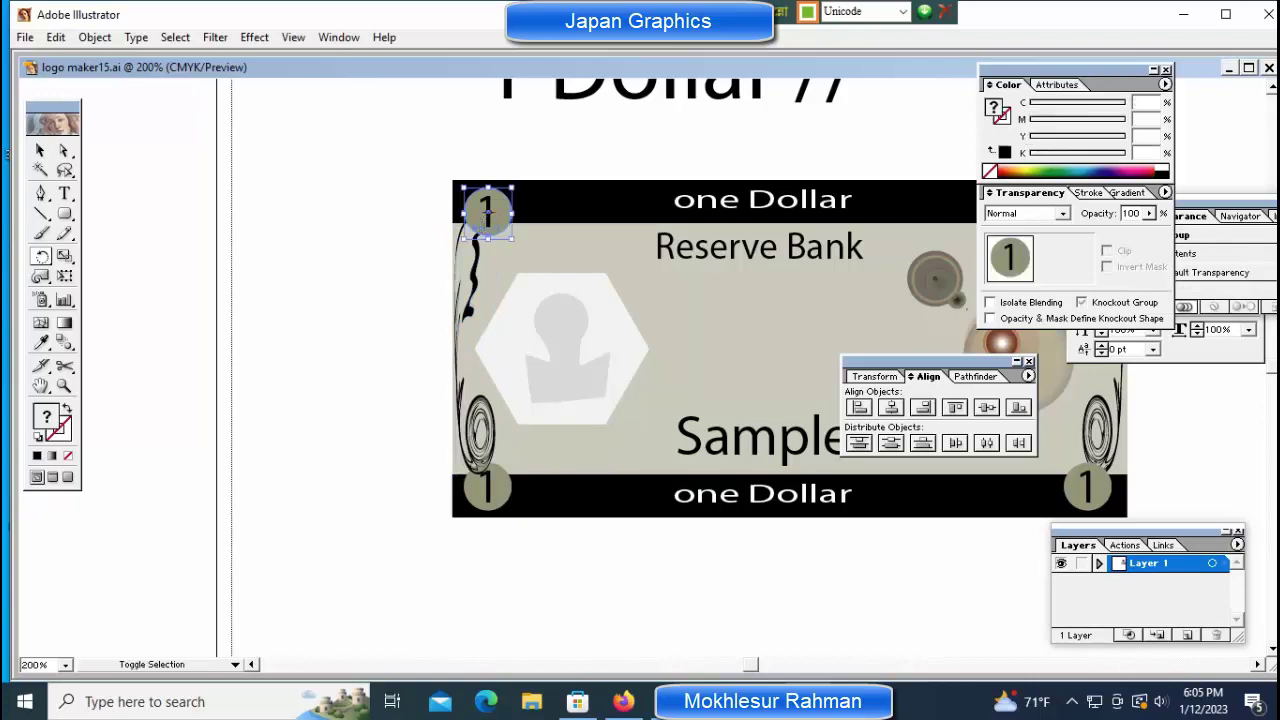
left_click(487, 488)
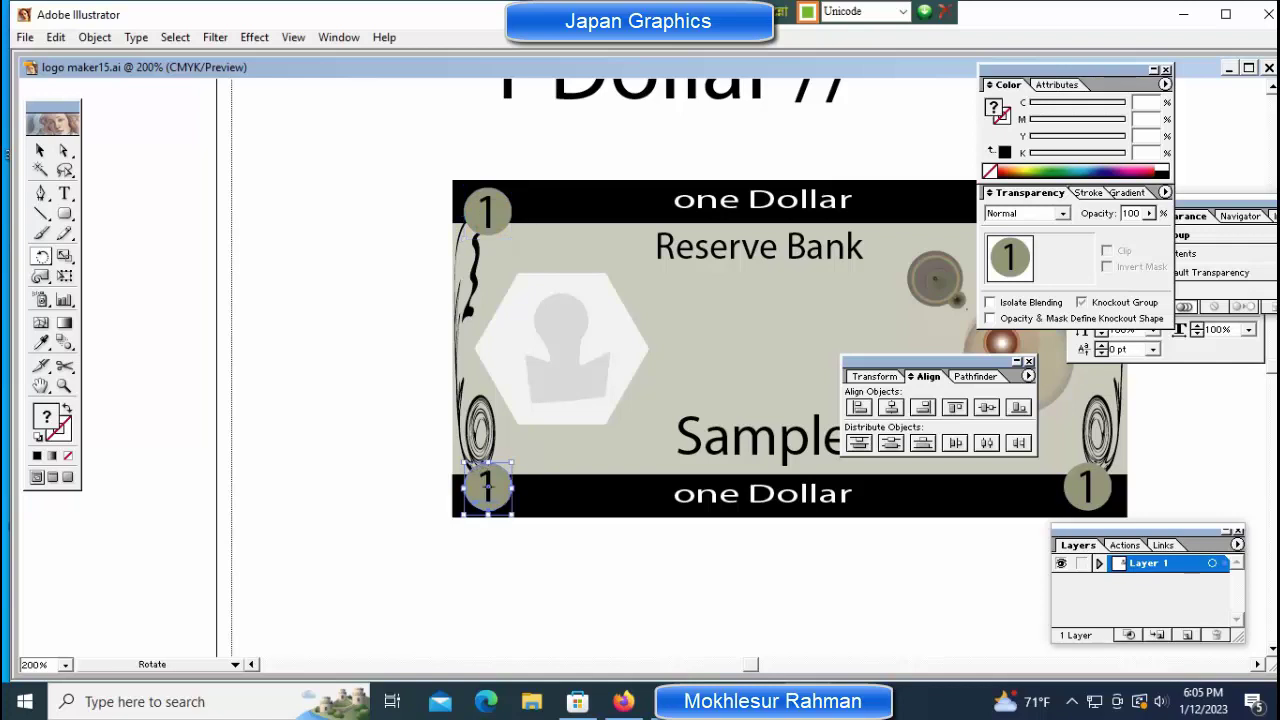
key("ctrl+shift+a")
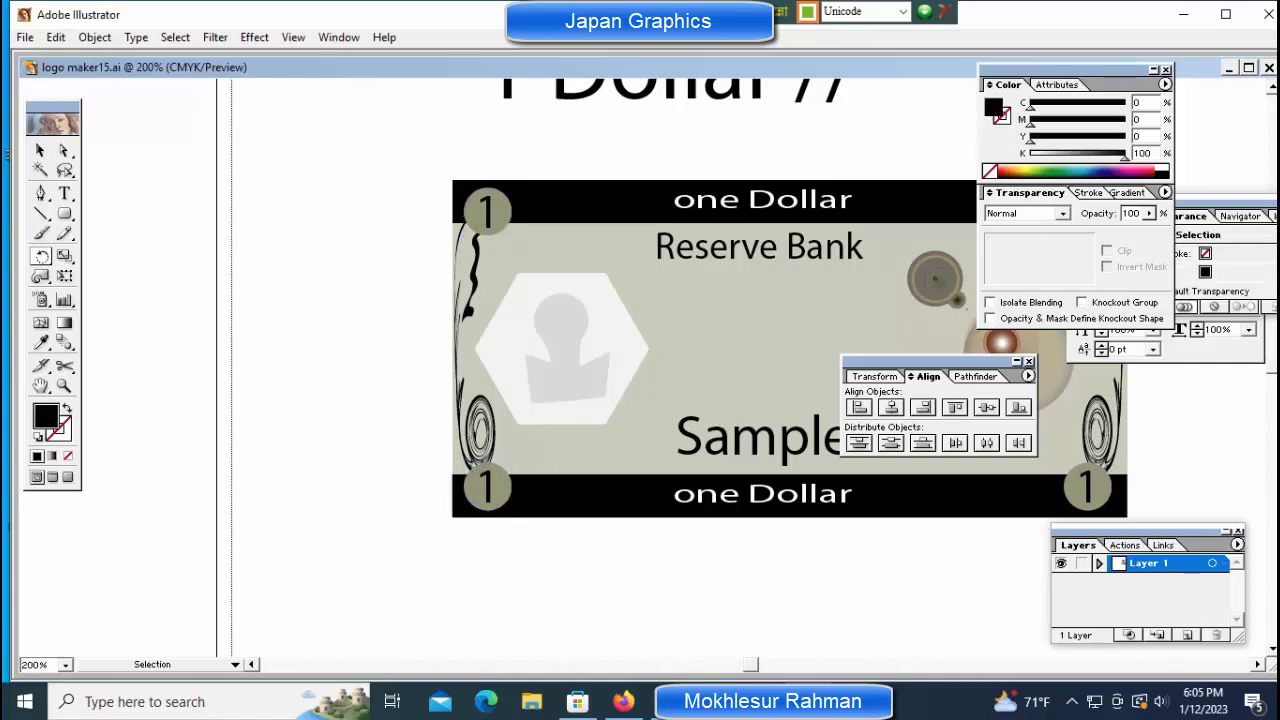
Fine-tune the left swirl with arrow-key nudges, then zoom out to the whole artboard.
left_click(478, 430)
key("Right")
key("Right")
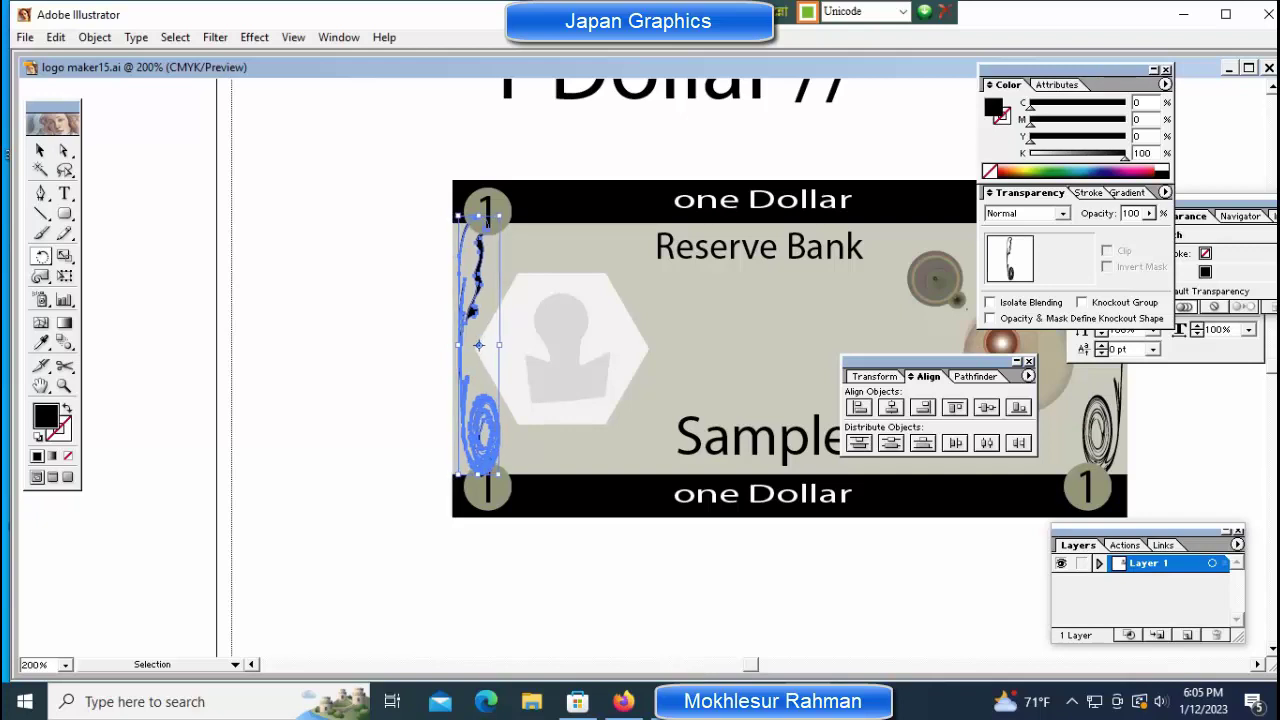
key("Right")
key("Left")
key("ctrl+shift+a")
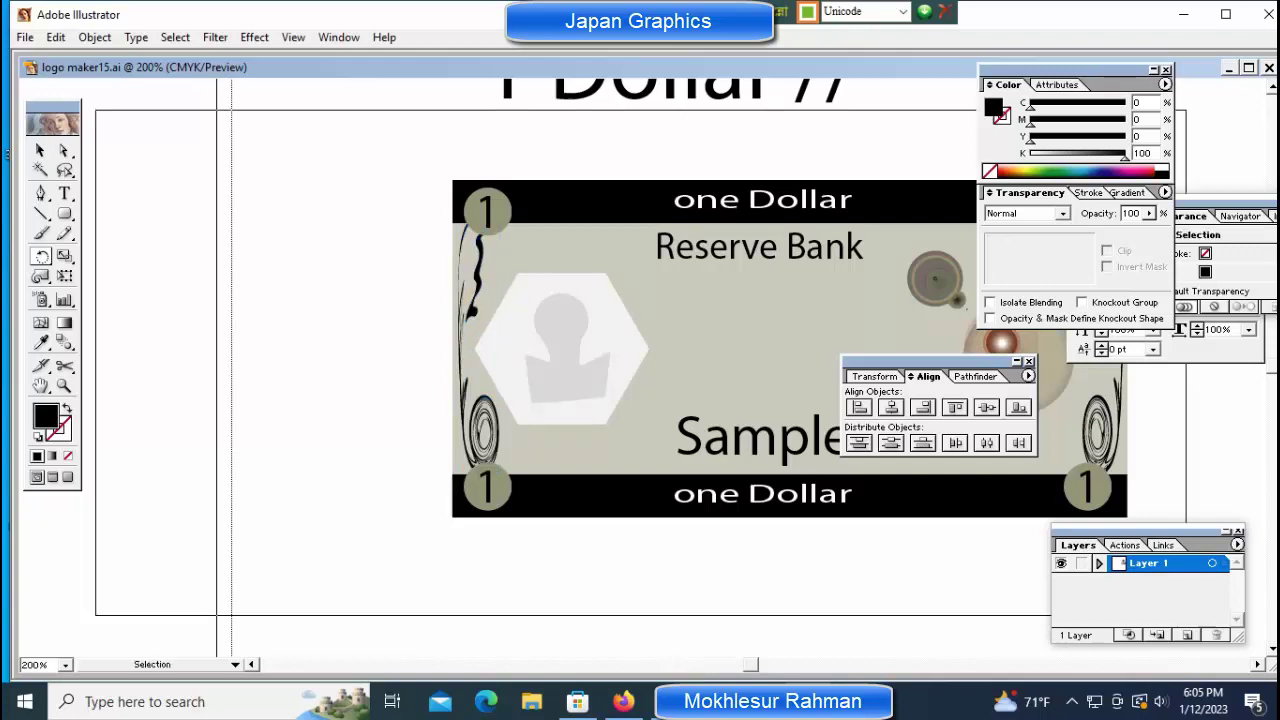
key("ctrl+minus")
key("ctrl+minus")
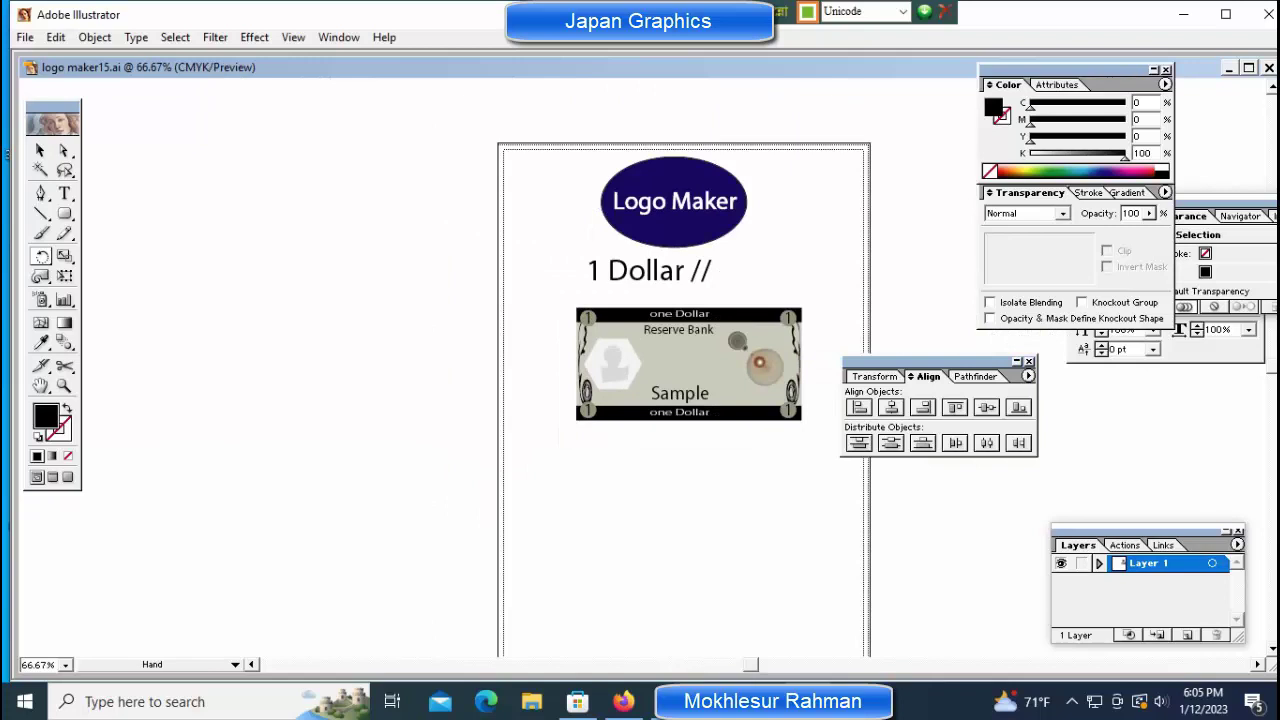
Zoom to 100% and delete the '1 Dollar //' heading text above the bill.
left_click_drag(650, 400, 402, 400)
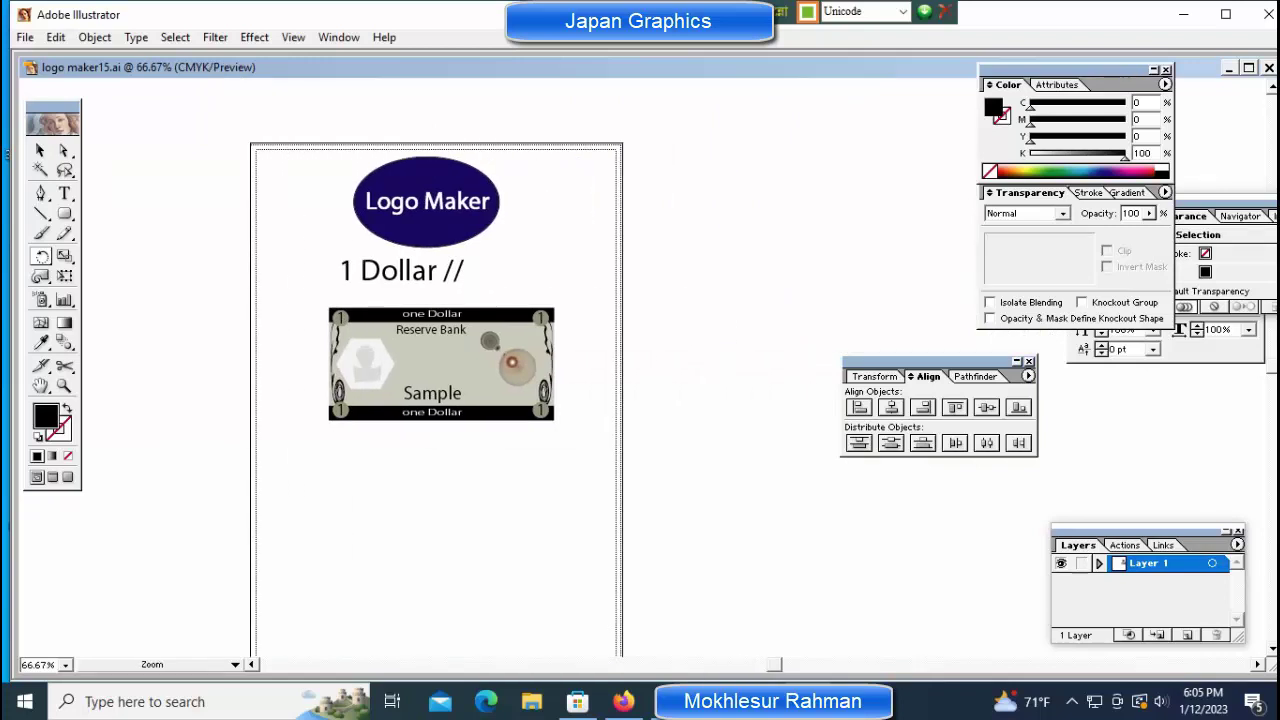
key("ctrl+plus")
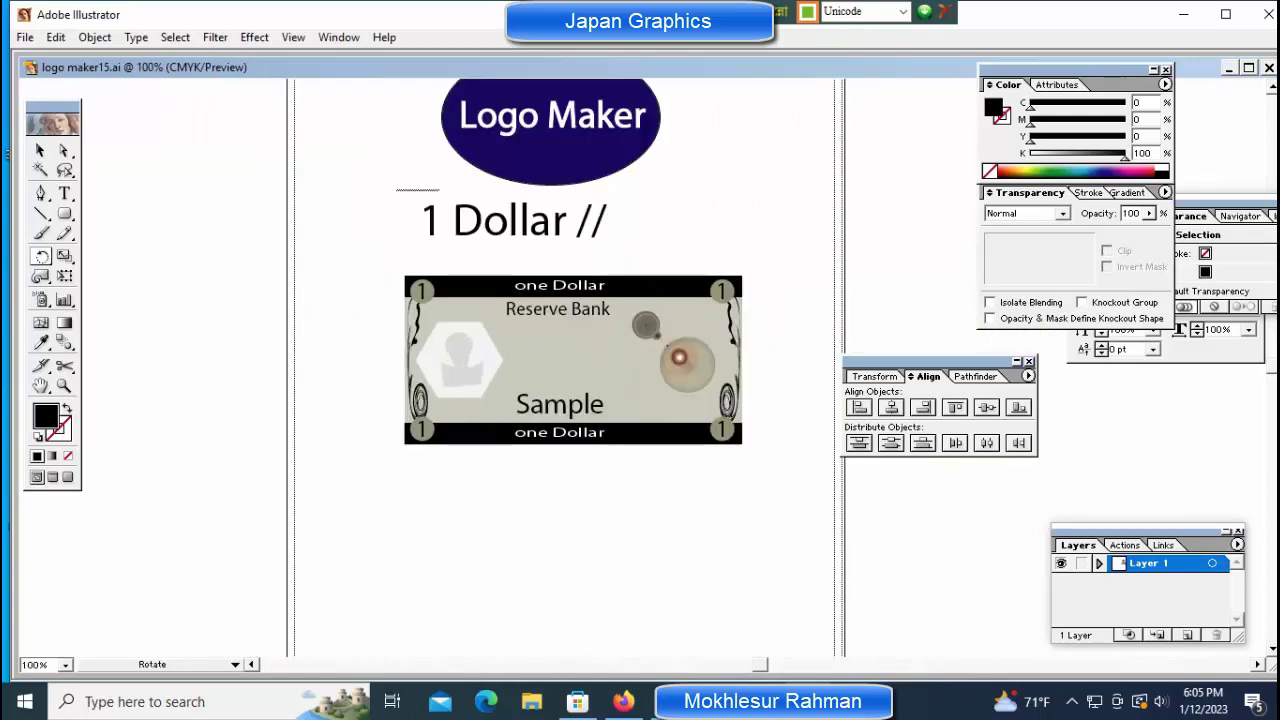
left_click_drag(396, 189, 690, 247)
key("Delete")
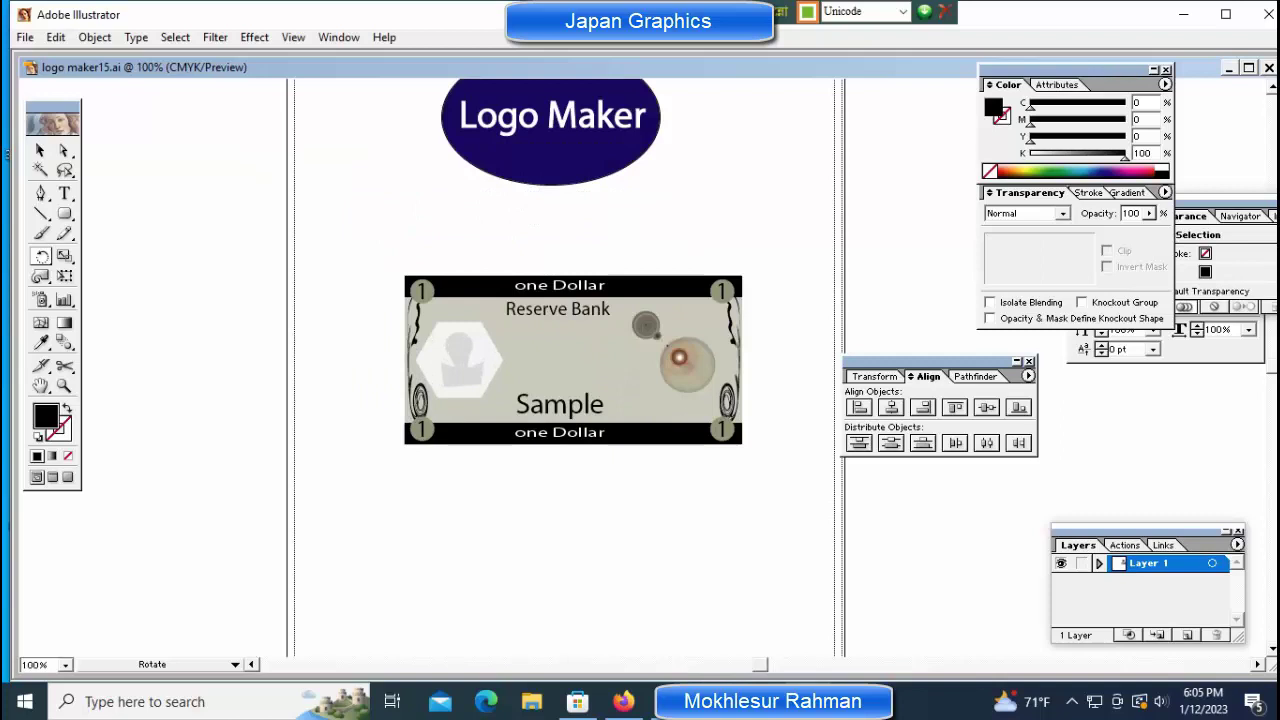
mouse_move(600, 400)
left_mouse_down()
mouse_move(524, 404)
mouse_move(510, 443)
left_mouse_up()
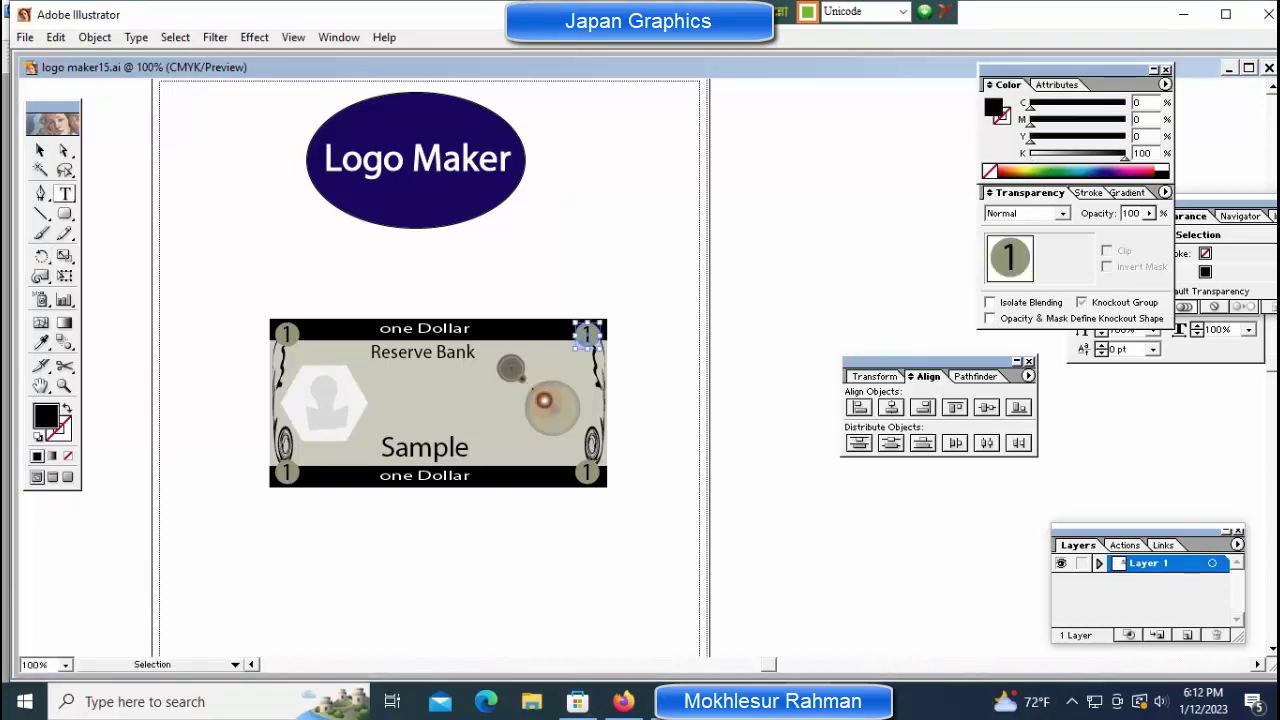
Remove the entire banknote from logo maker15.ai and minimize that document window.
left_click_drag(220, 302, 728, 548)
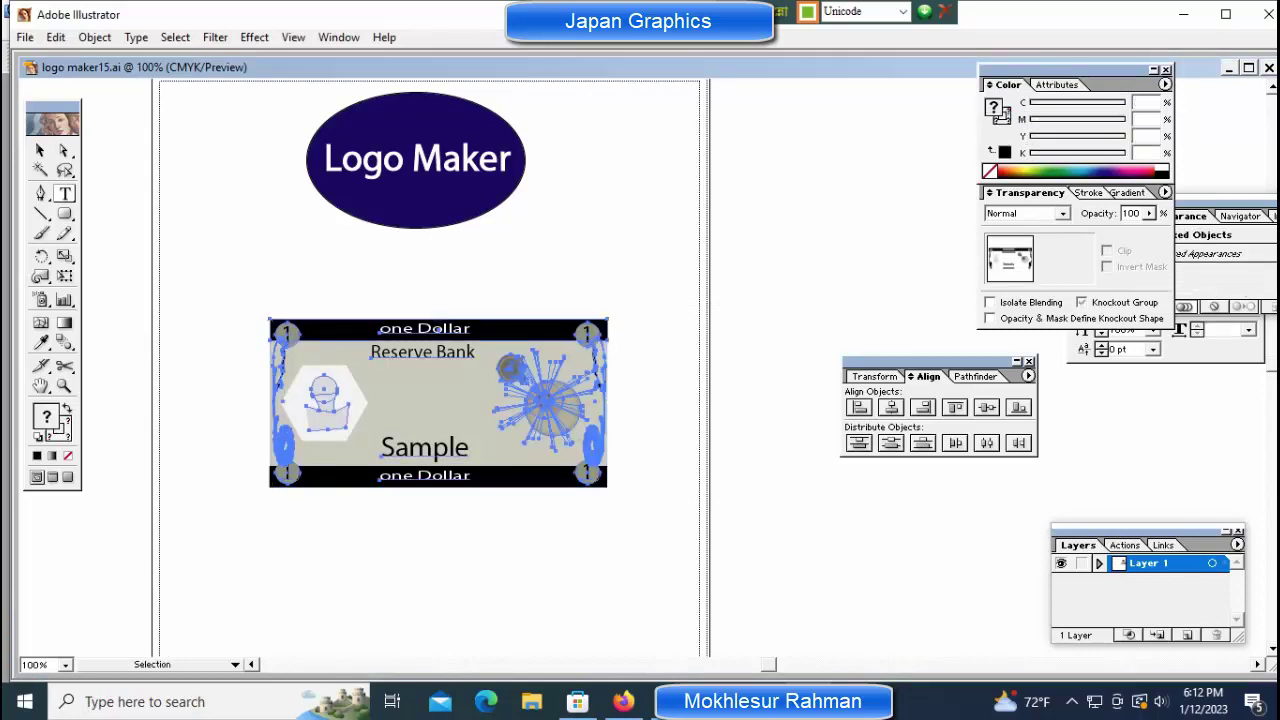
key("ctrl+shift+a")
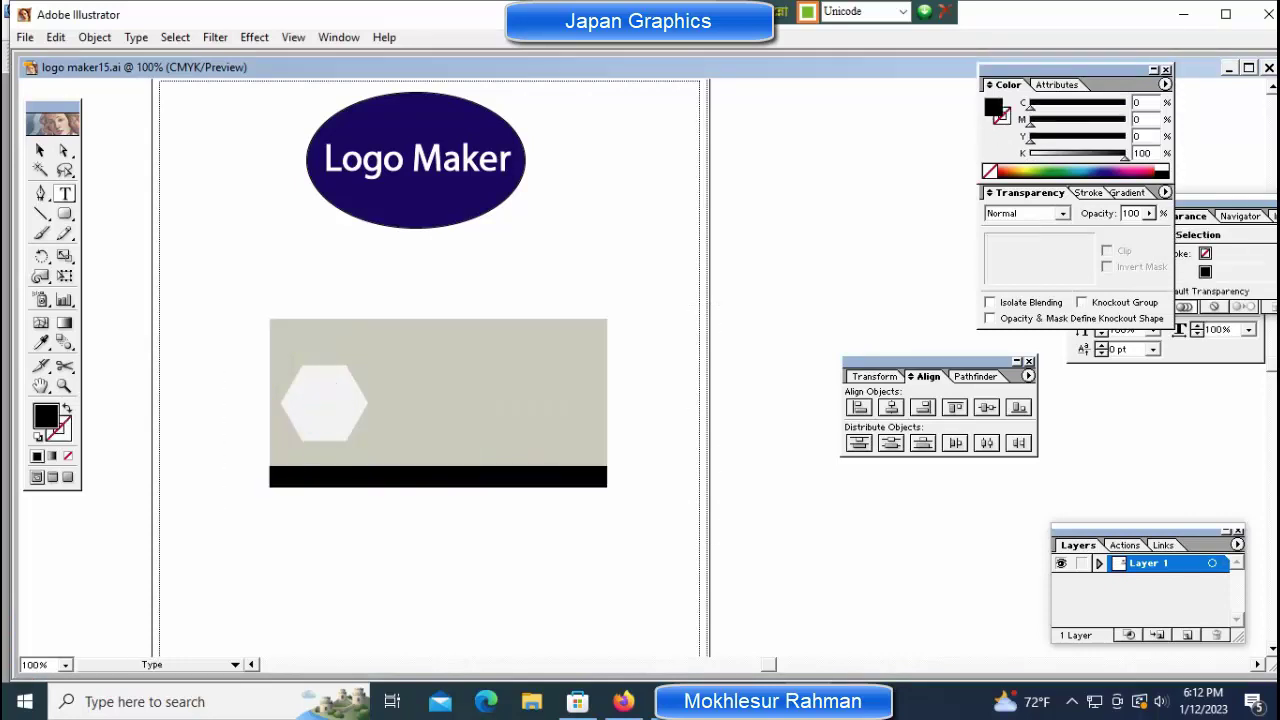
key("ctrl+z")
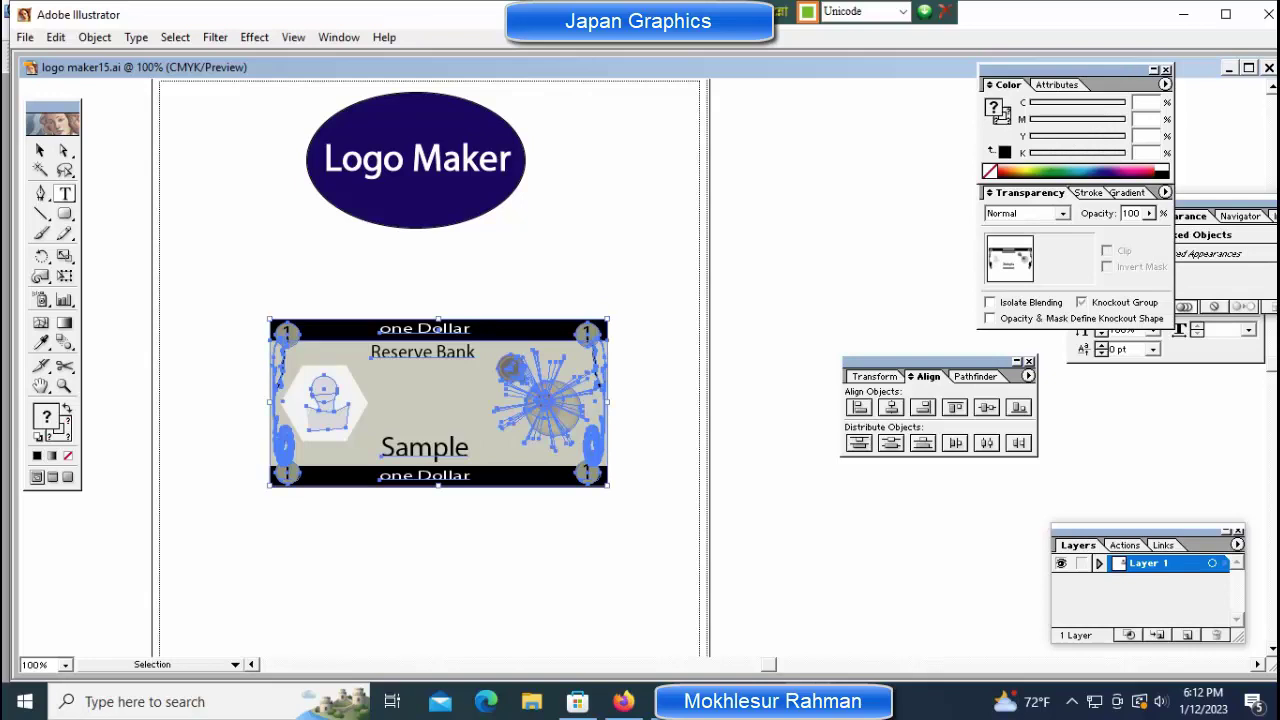
key("ctrl+shift+a")
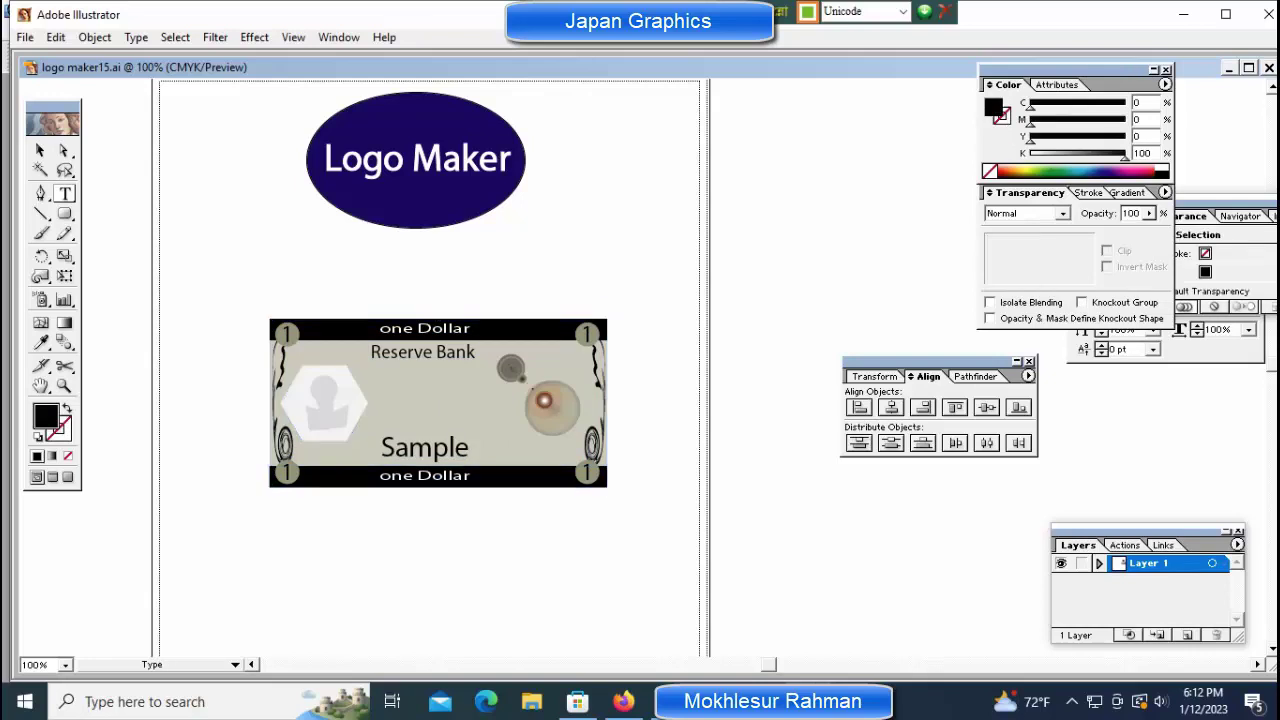
left_click_drag(170, 298, 690, 520)
key("ctrl+shift+a")
left_click_drag(236, 296, 646, 582)
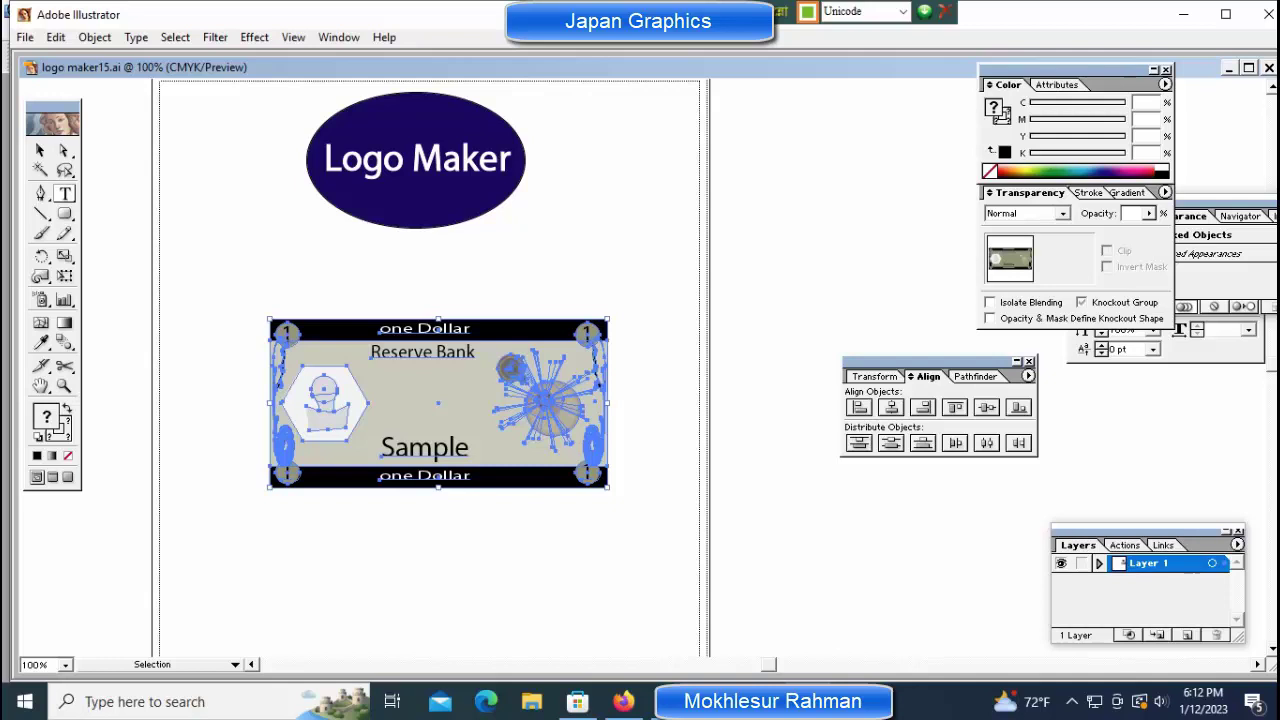
key("Delete")
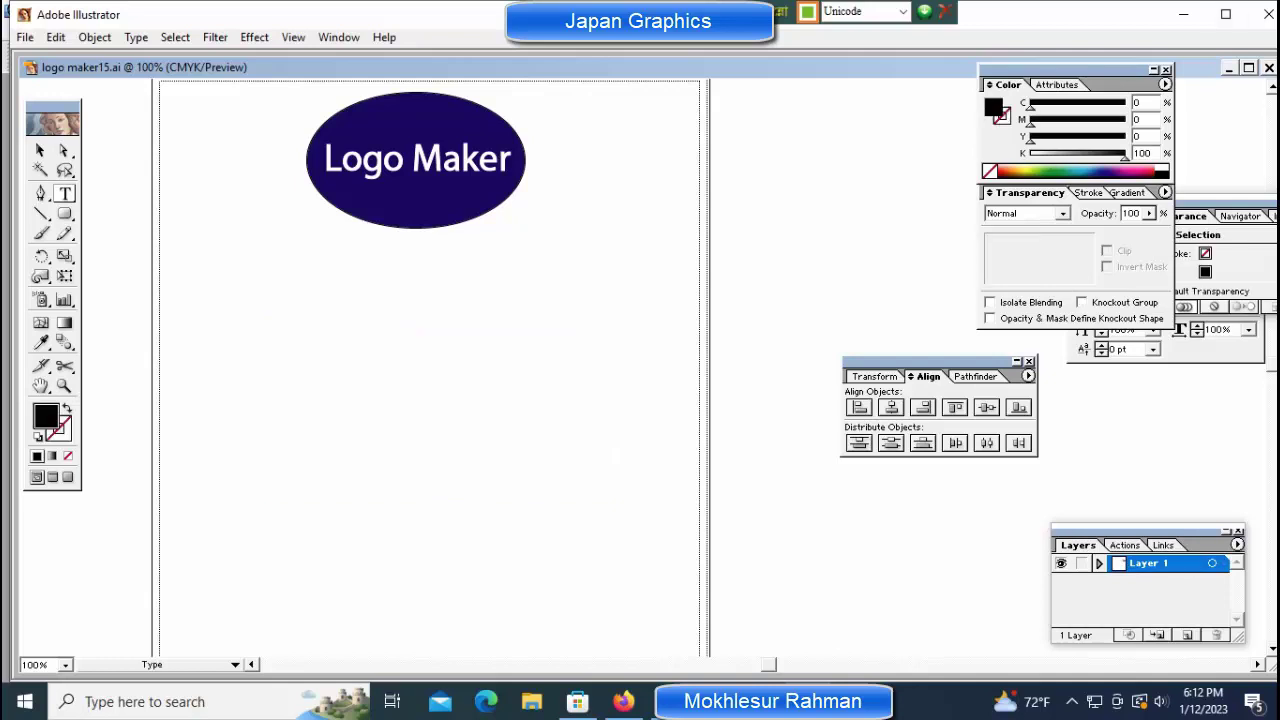
left_click(1228, 67)
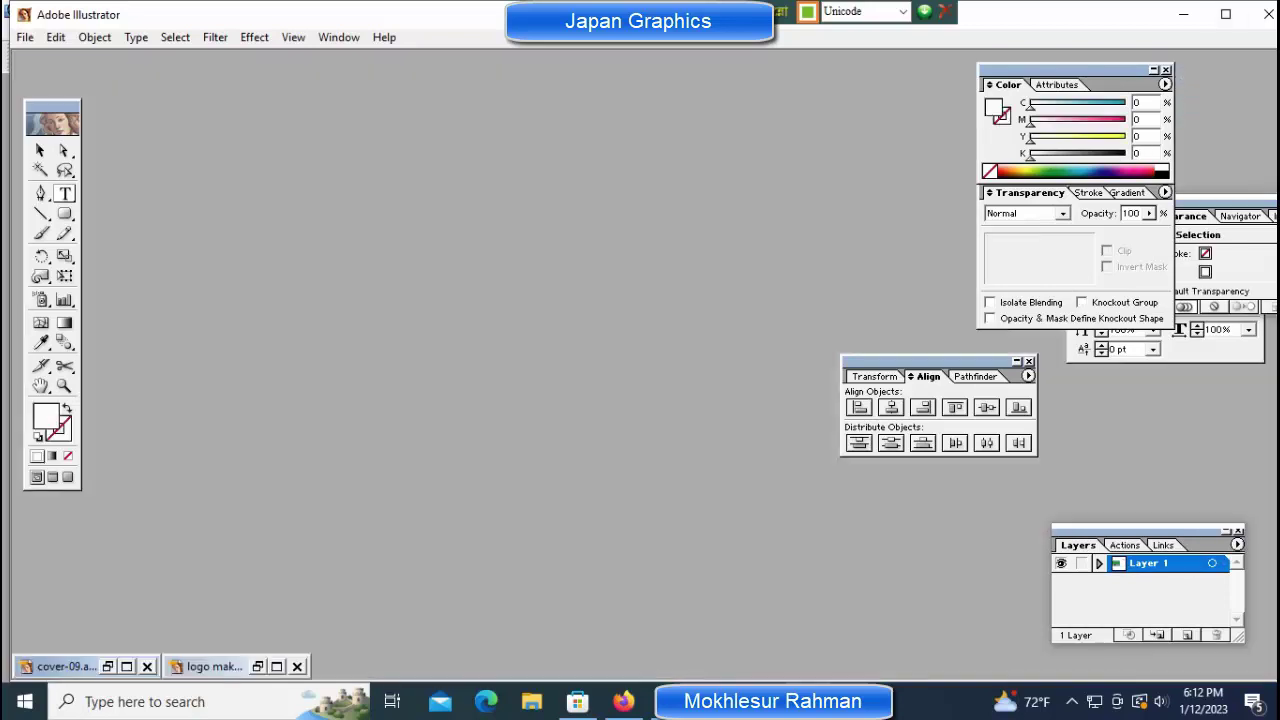
Bring up cover-09.ai, zoom in, and paste the banknote onto it.
left_click(108, 666)
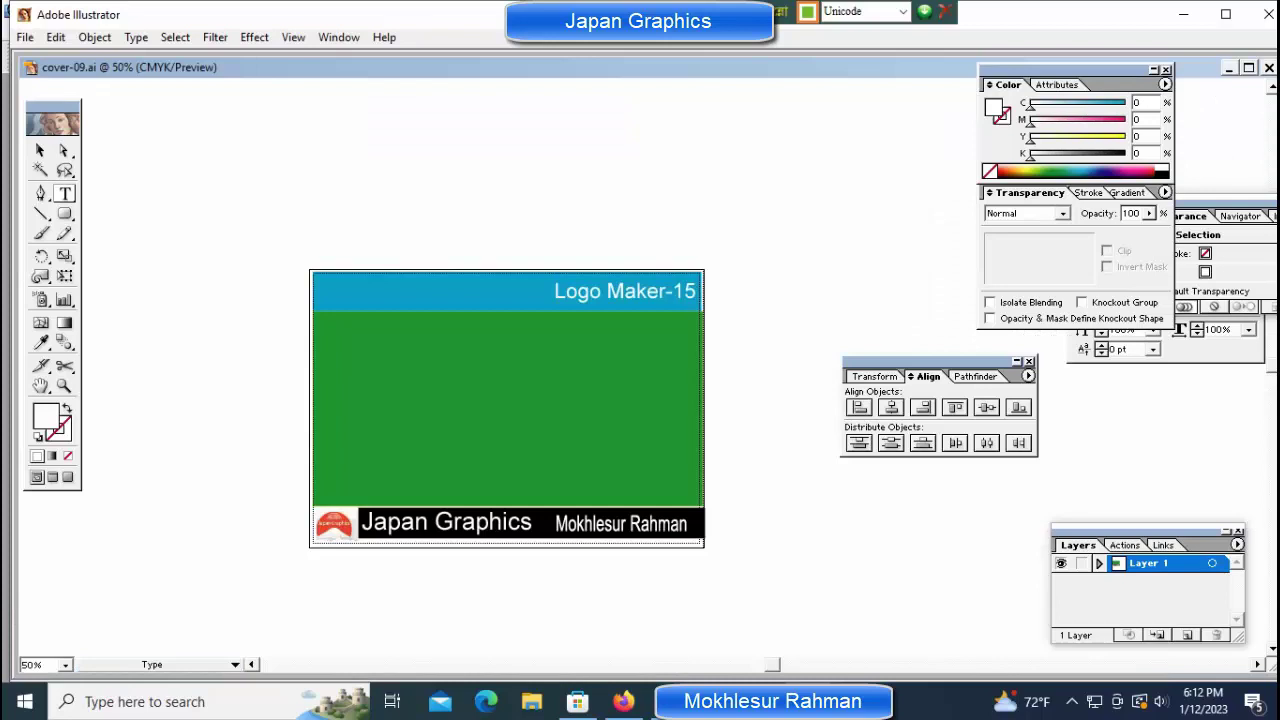
key("z")
left_click(580, 379)
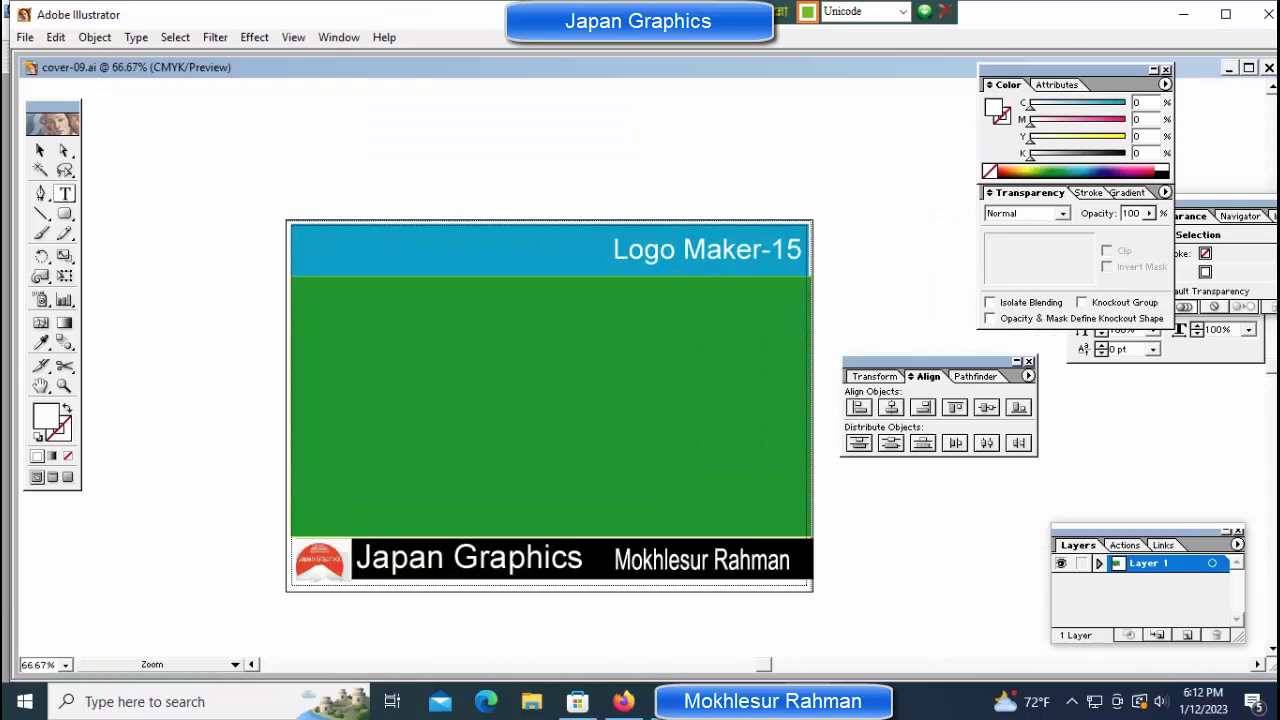
left_click_drag(550, 400, 528, 355)
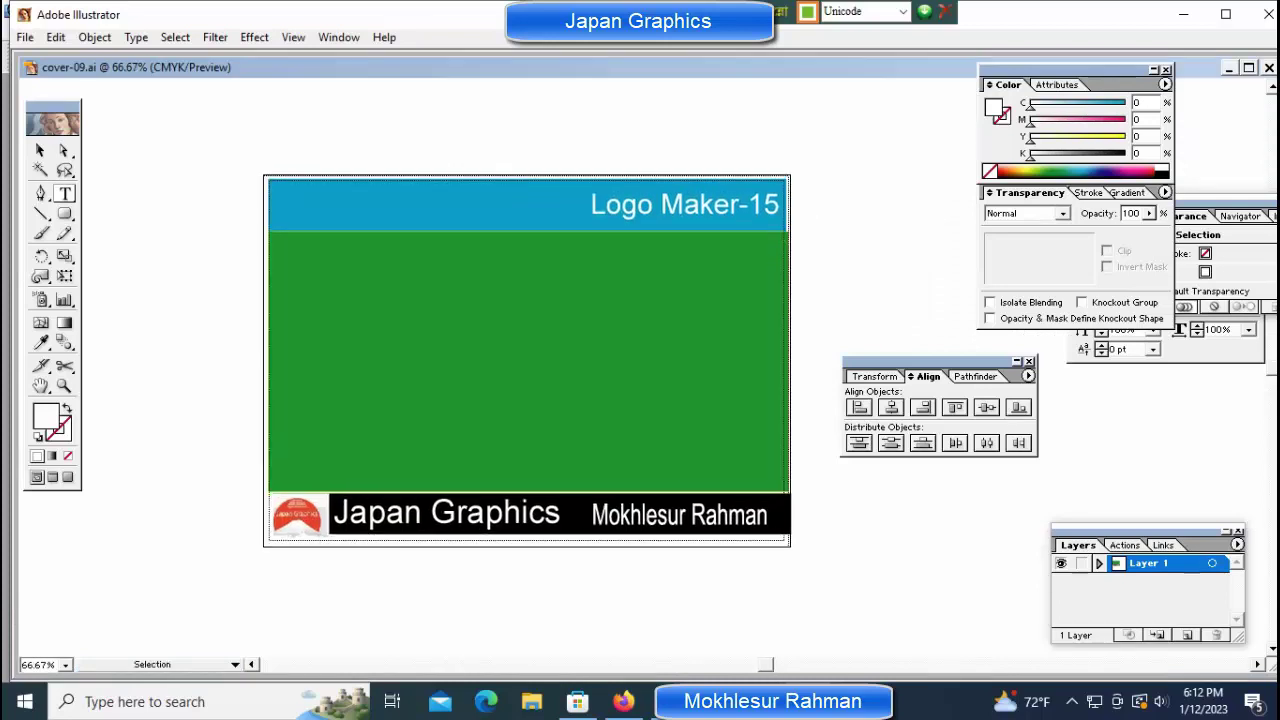
key("ctrl+v")
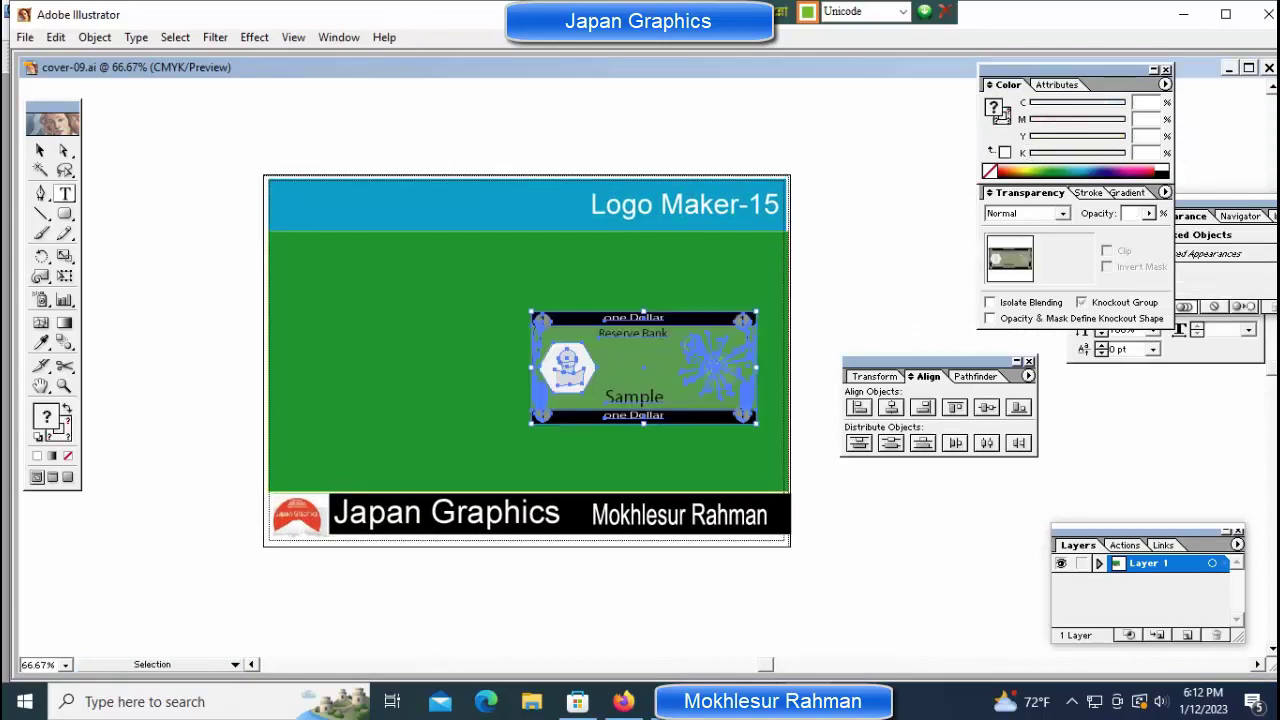
Move the banknote up-left onto the green area and scale it up.
left_click_drag(643, 368, 522, 351)
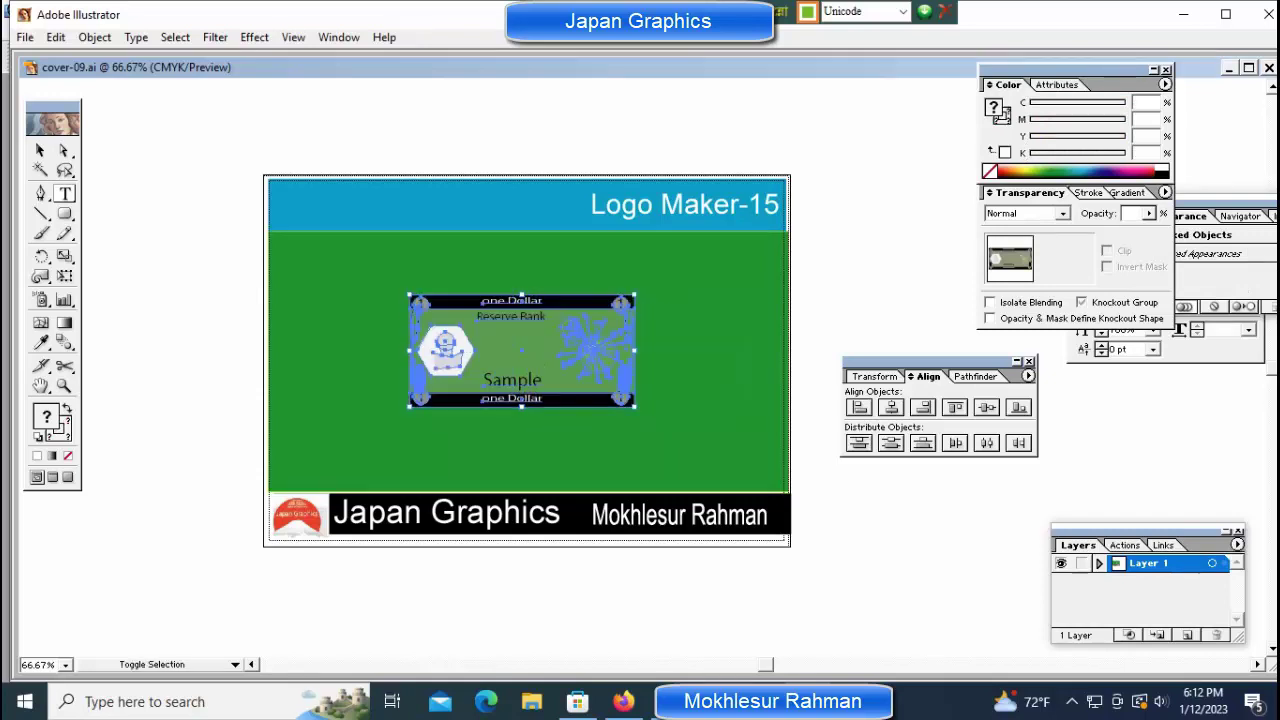
mouse_move(522, 351)
left_mouse_down()
mouse_move(590, 348)
mouse_move(590, 326)
left_mouse_up()
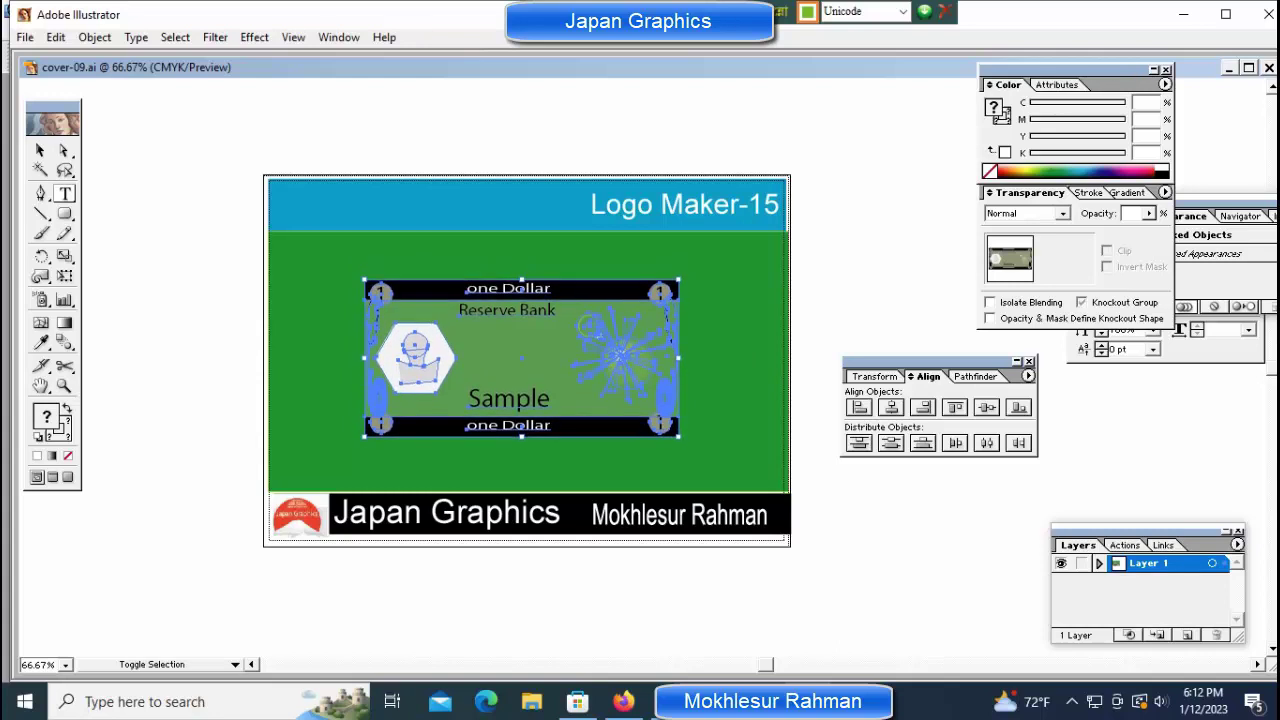
key("ctrl+shift+a")
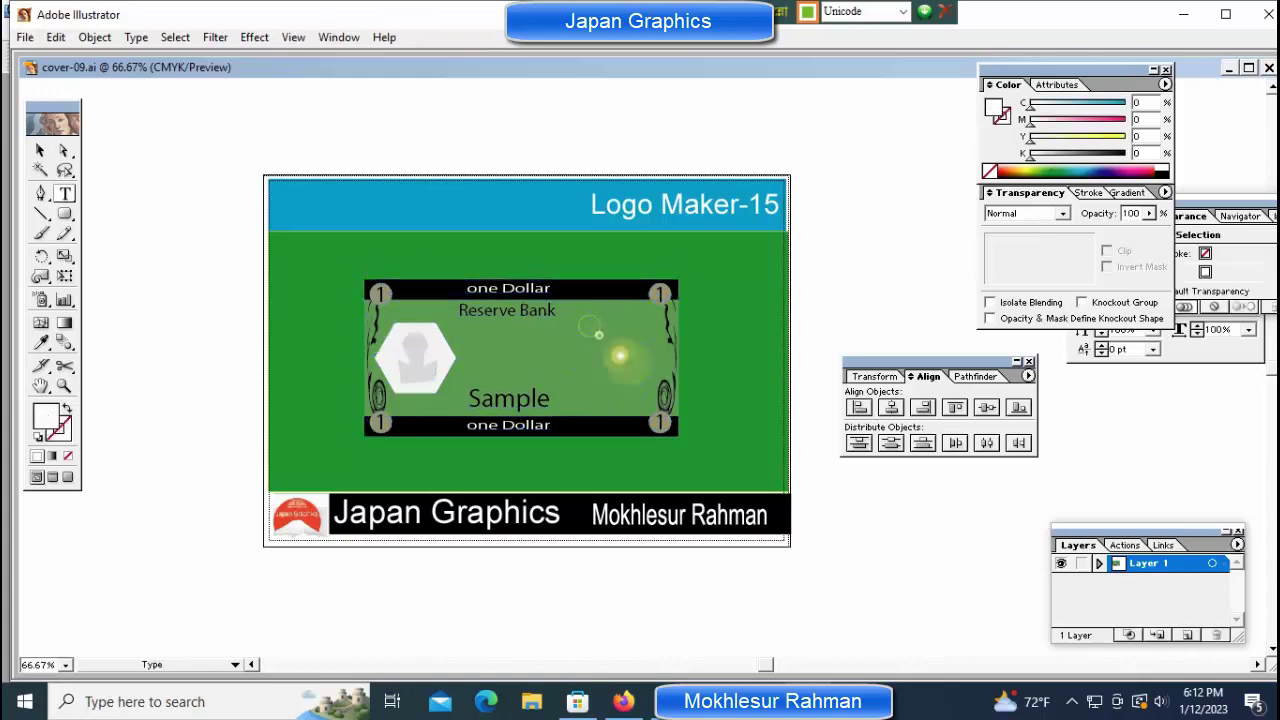
left_click(320, 460)
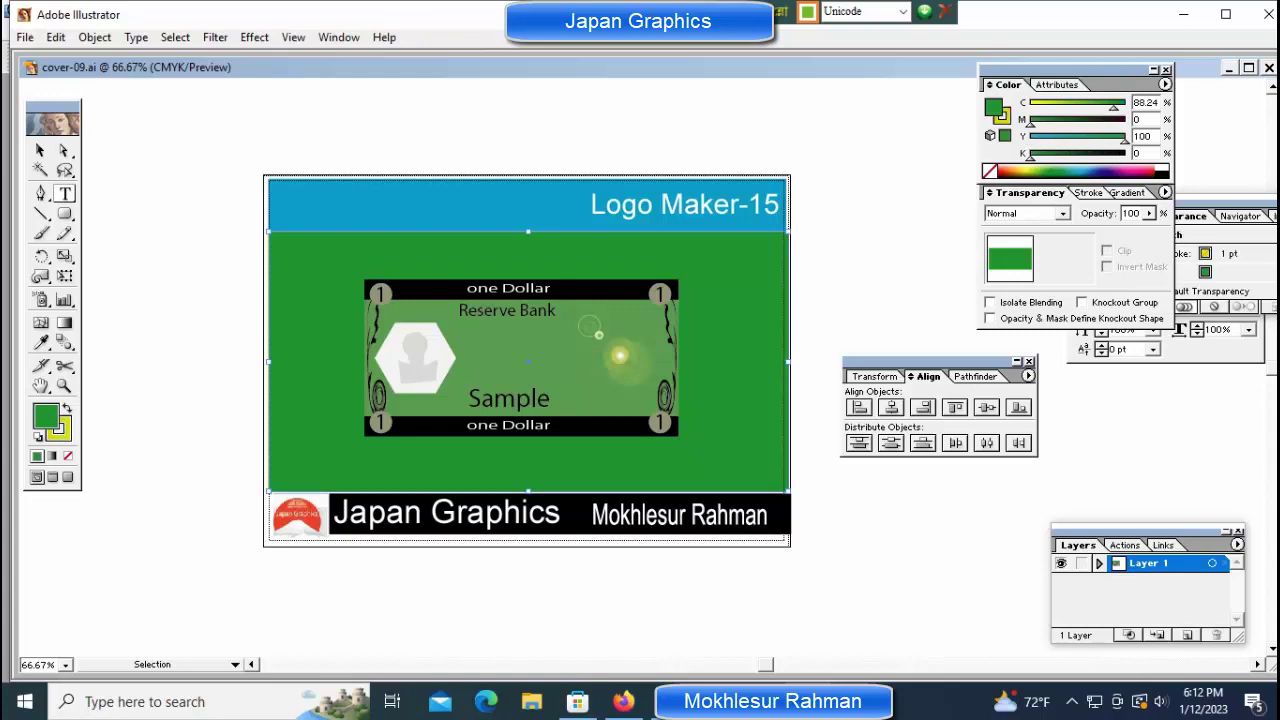
Fill the background rectangle dark blue (C 97.25, M 79.22) at 20% opacity.
key("t")
left_click(1032, 172)
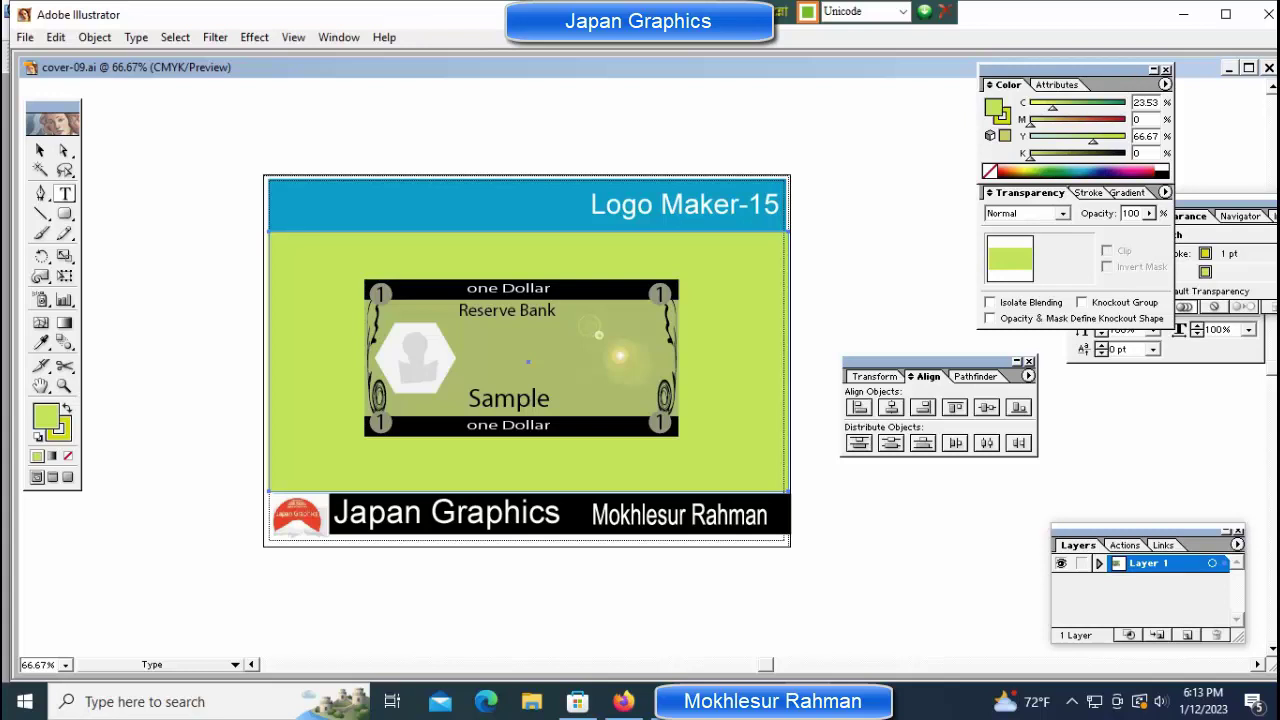
double_click(1130, 213)
type("20")
key("Return")
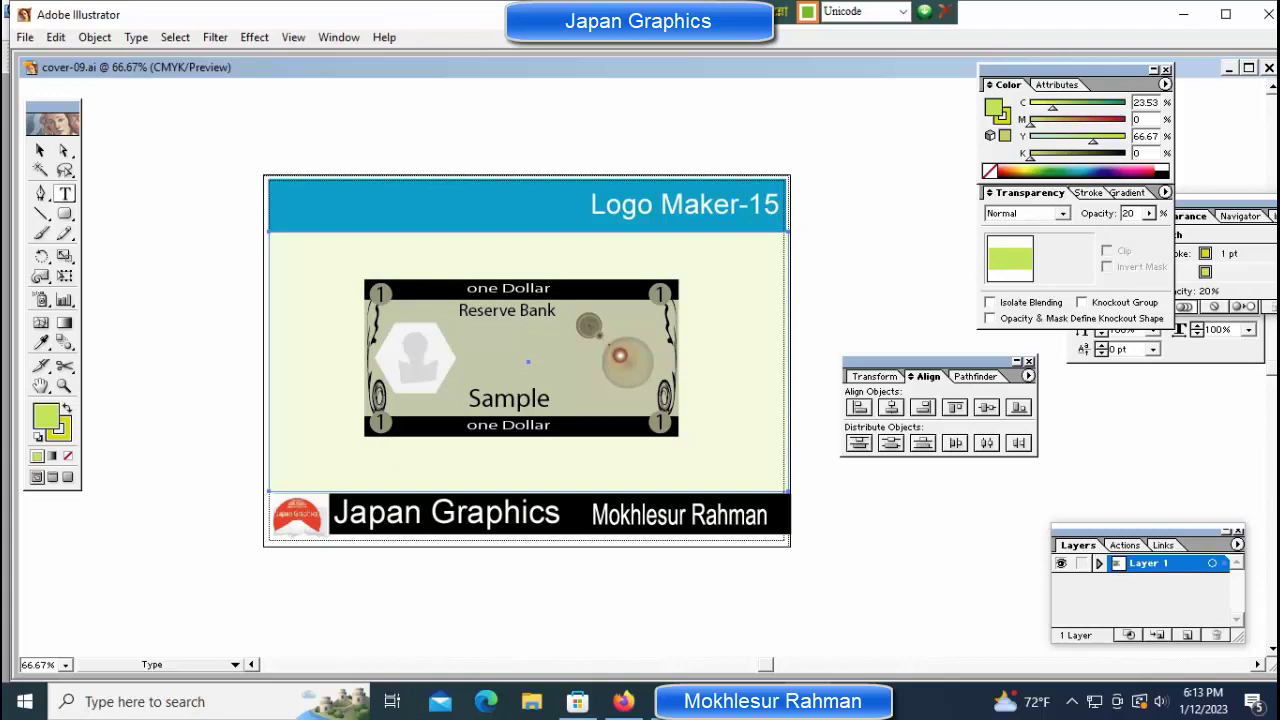
key("ctrl")
left_click(1100, 172)
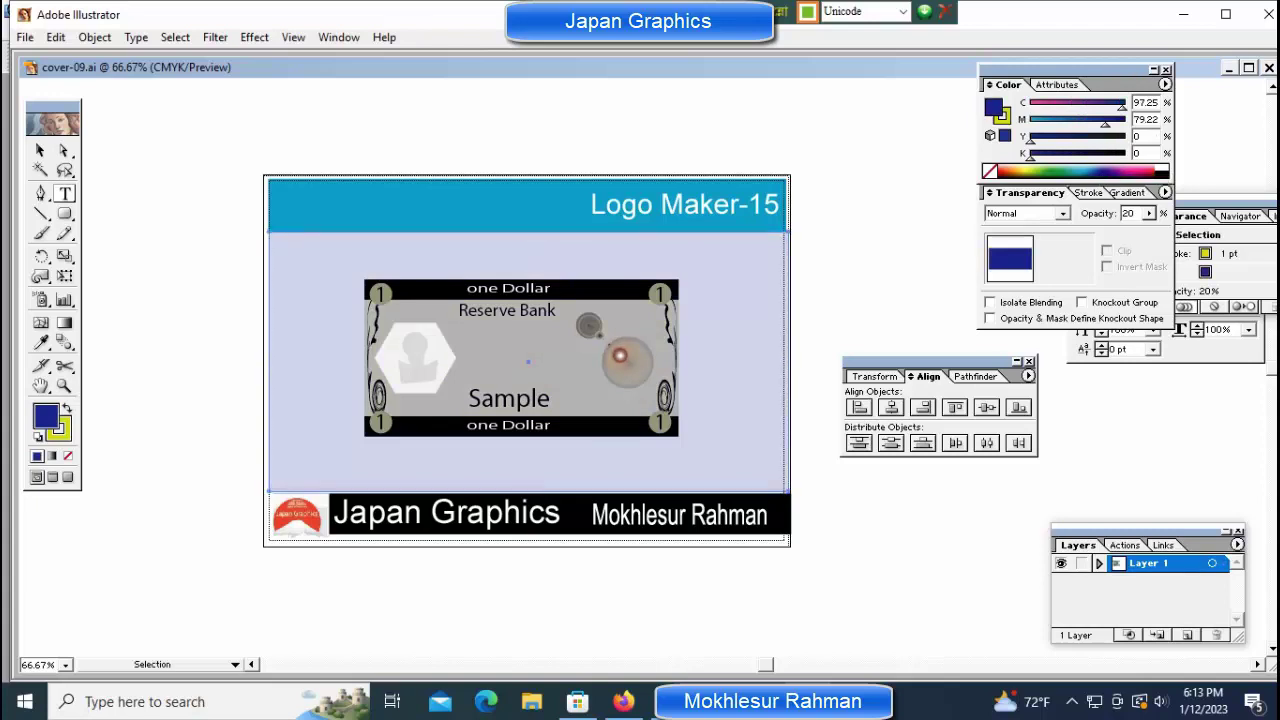
key("ctrl+shift+a")
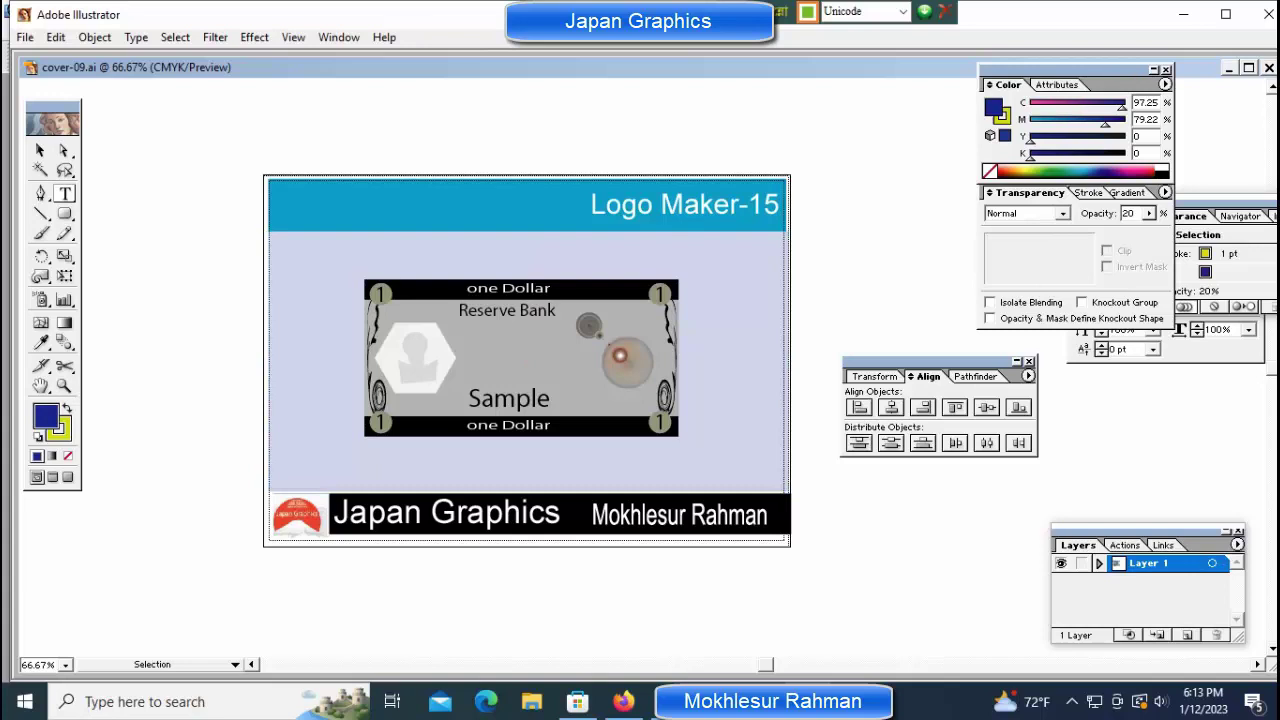
key("ctrl+minus")
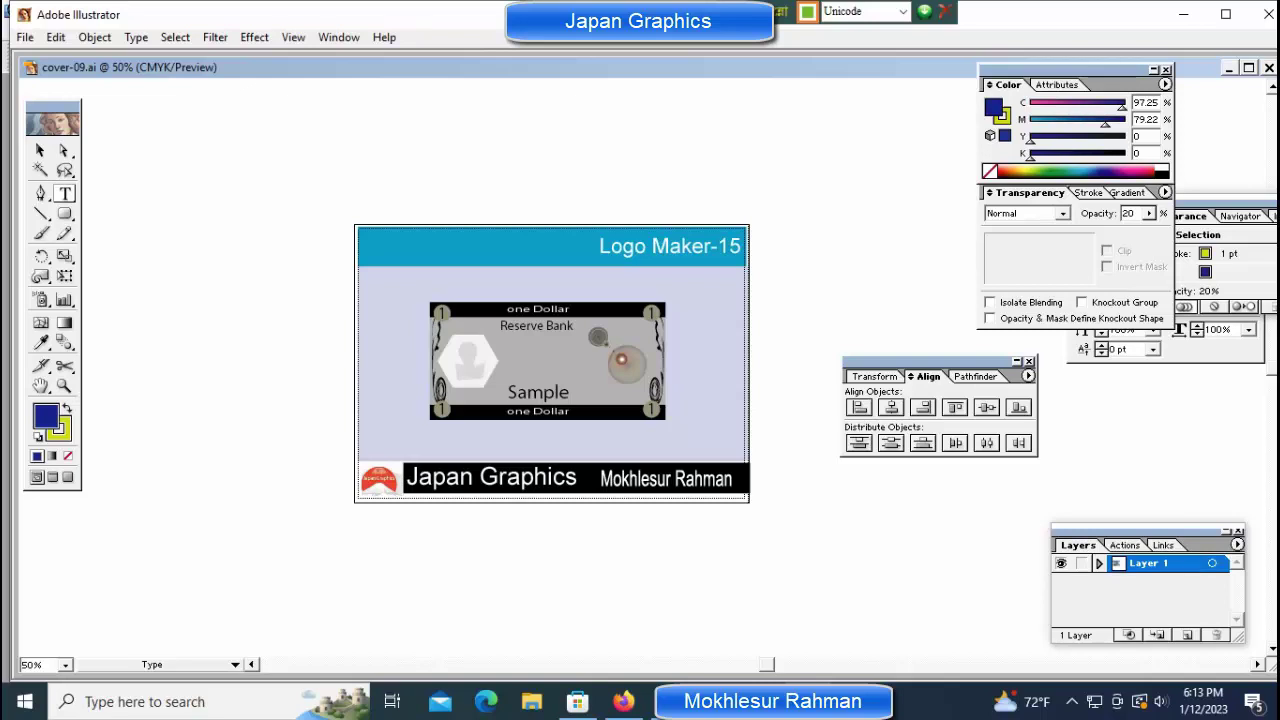
key("ctrl+space")
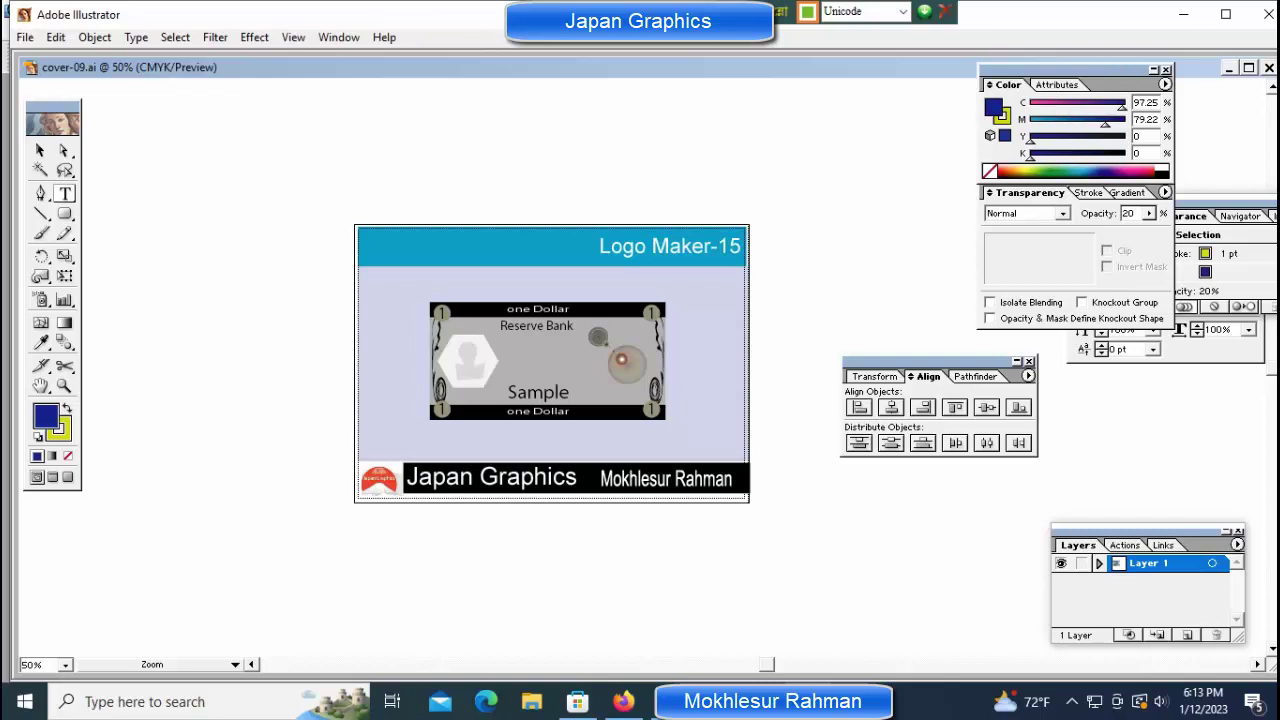